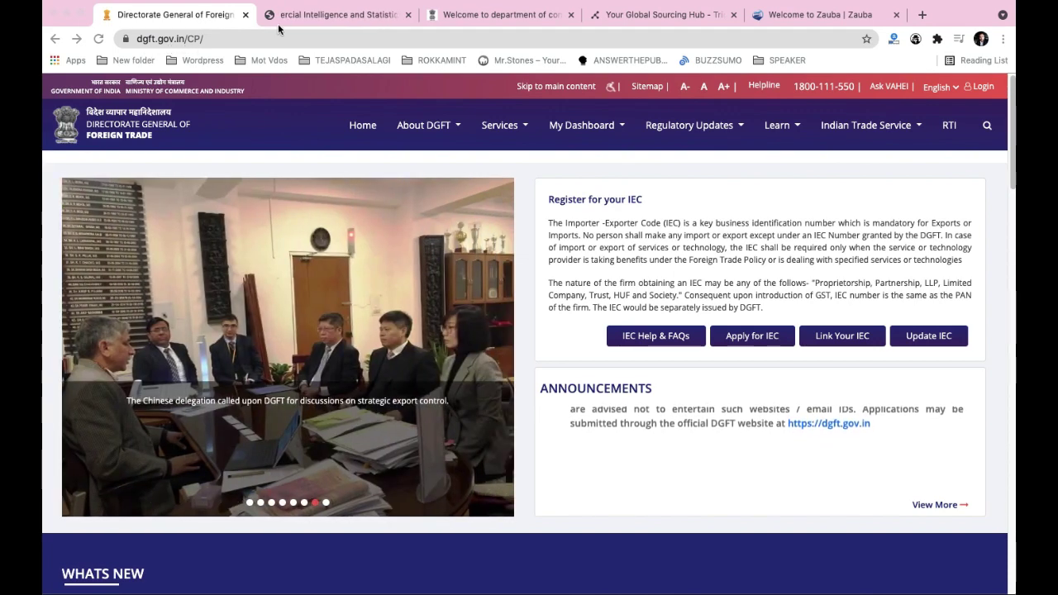
# - Look through the open Department of Commerce, Tridge and Zauba sites as sources of trade data
pyautogui.hotkey('ctrl', 'Tab')
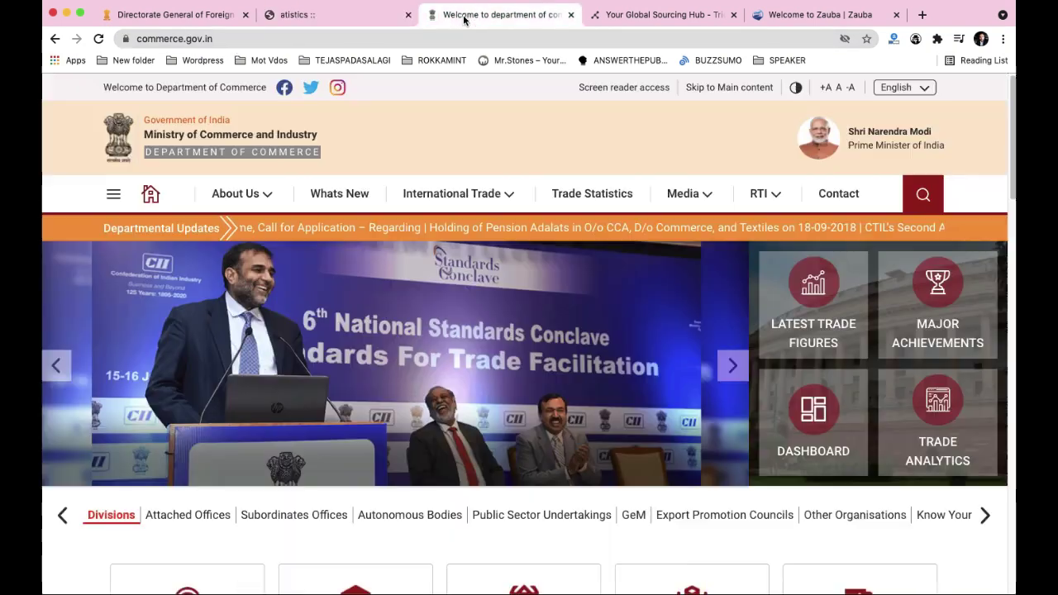
pyautogui.click(459, 30)
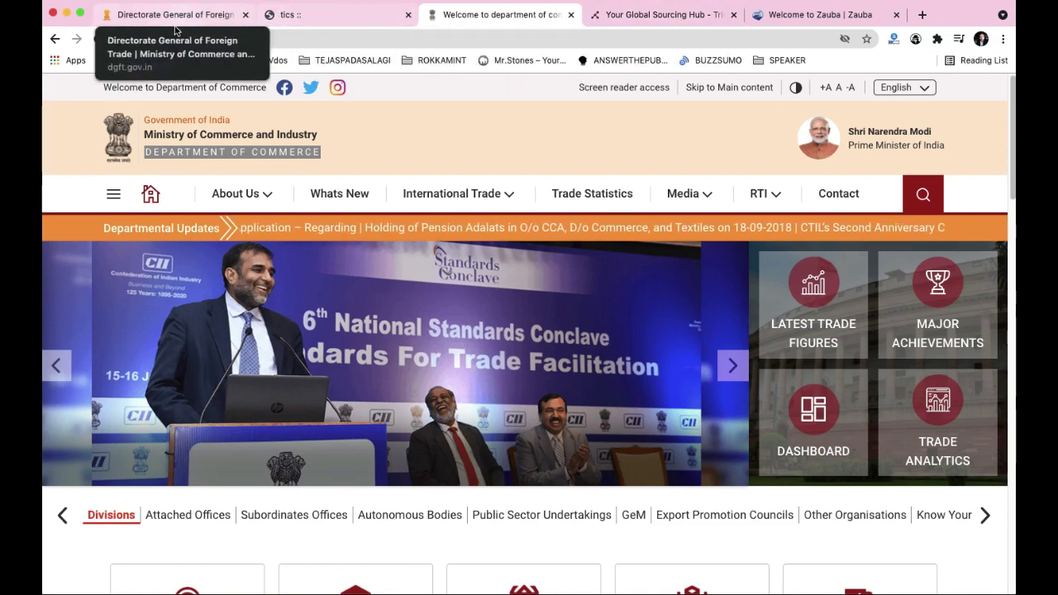
pyautogui.click(624, 15)
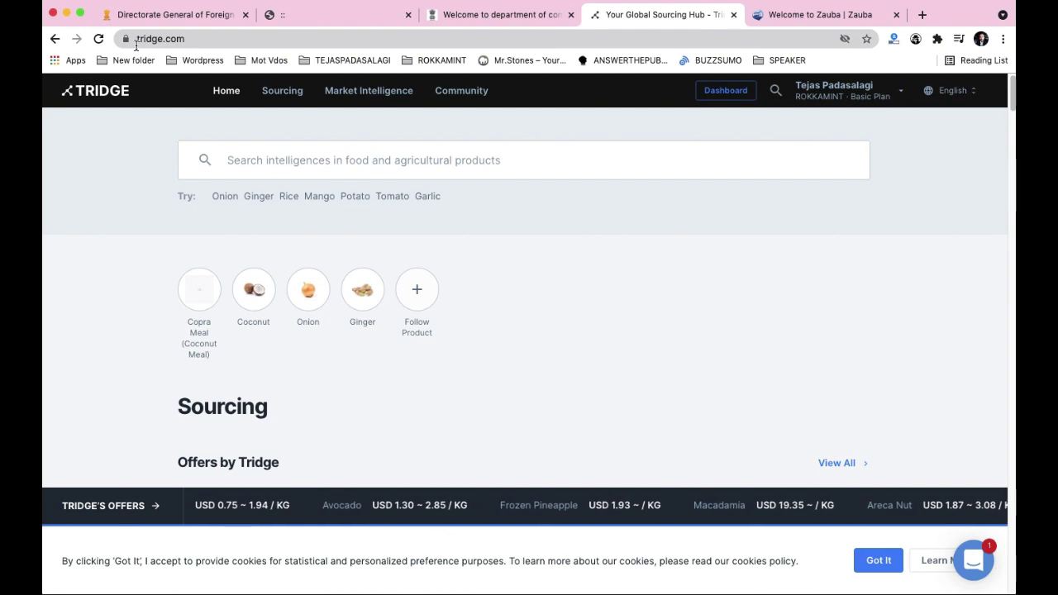
pyautogui.click(789, 15)
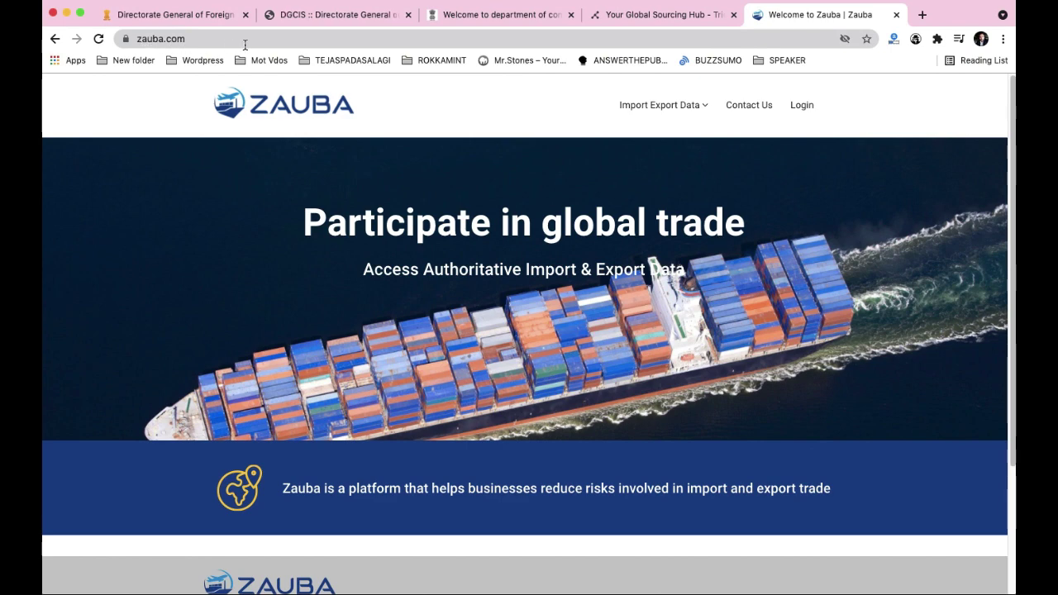
# - On the Directorate General of Foreign Trade site, open Trade Statistics & Analytics and follow its Trade Analytics link
pyautogui.click(183, 16)
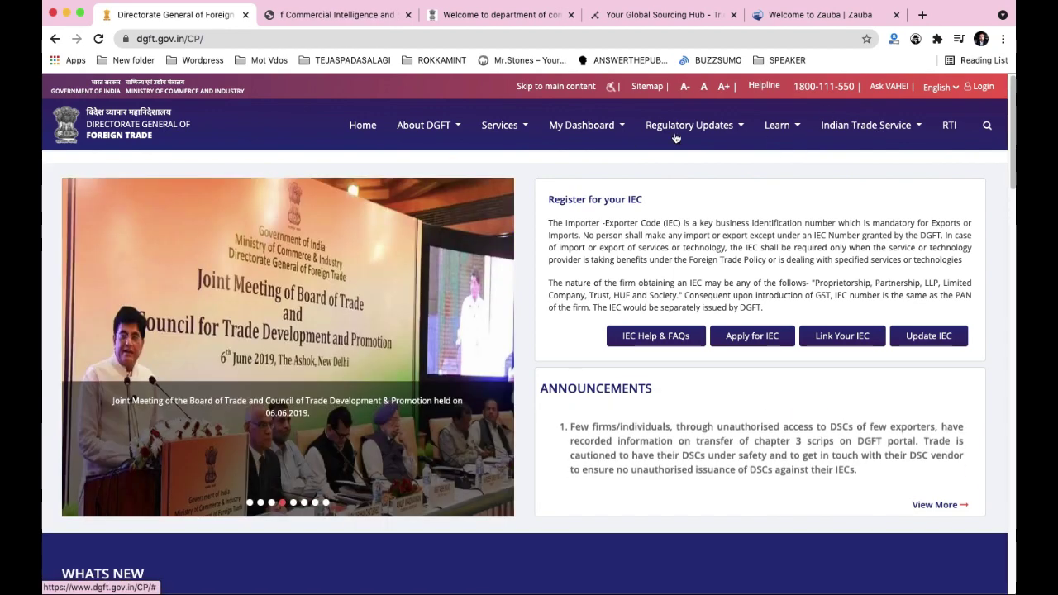
pyautogui.click(789, 130)
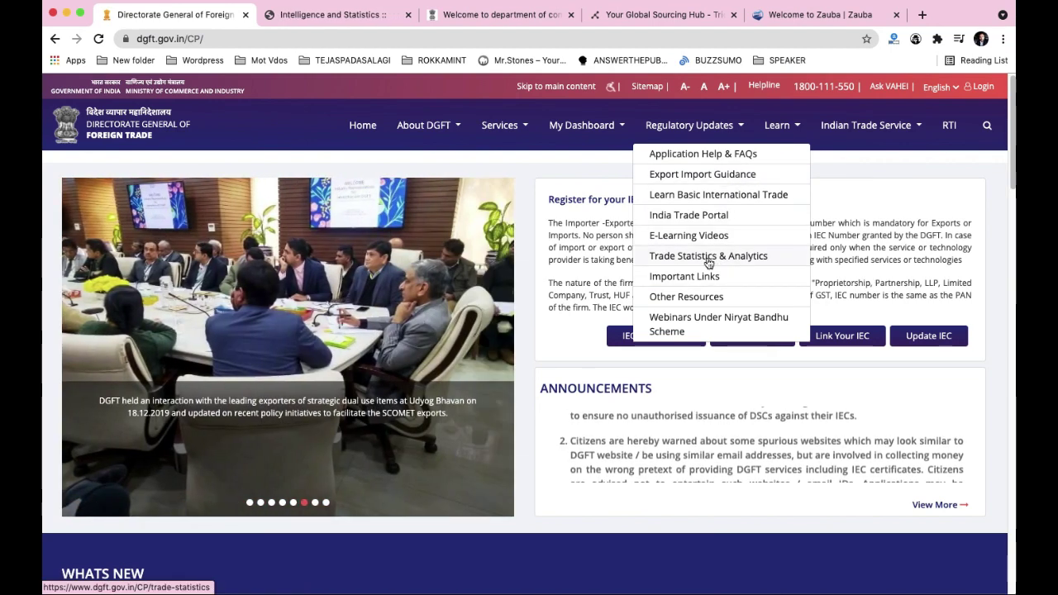
pyautogui.click(708, 257)
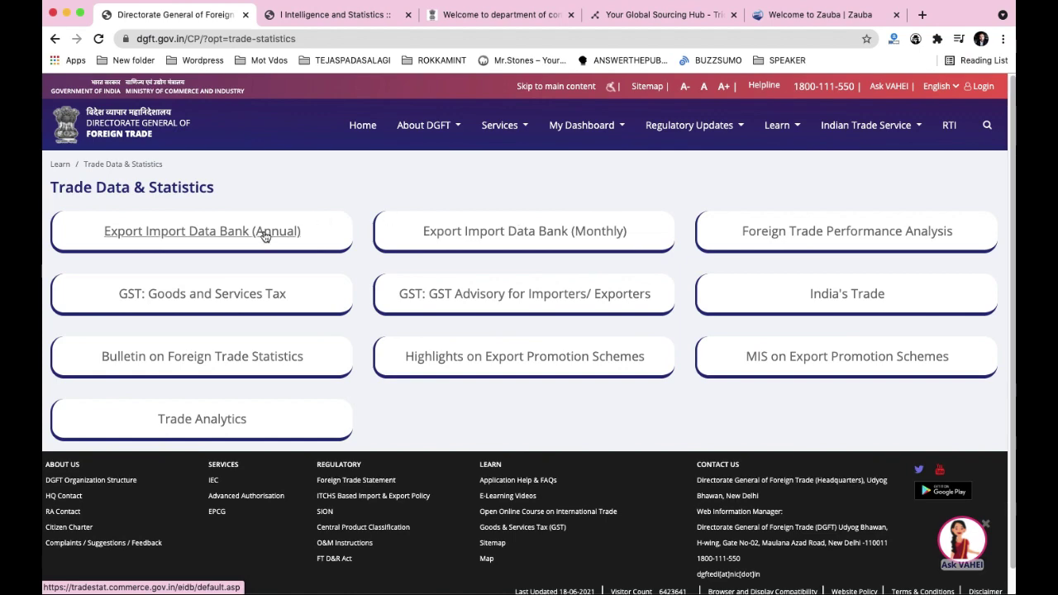
pyautogui.click(194, 419)
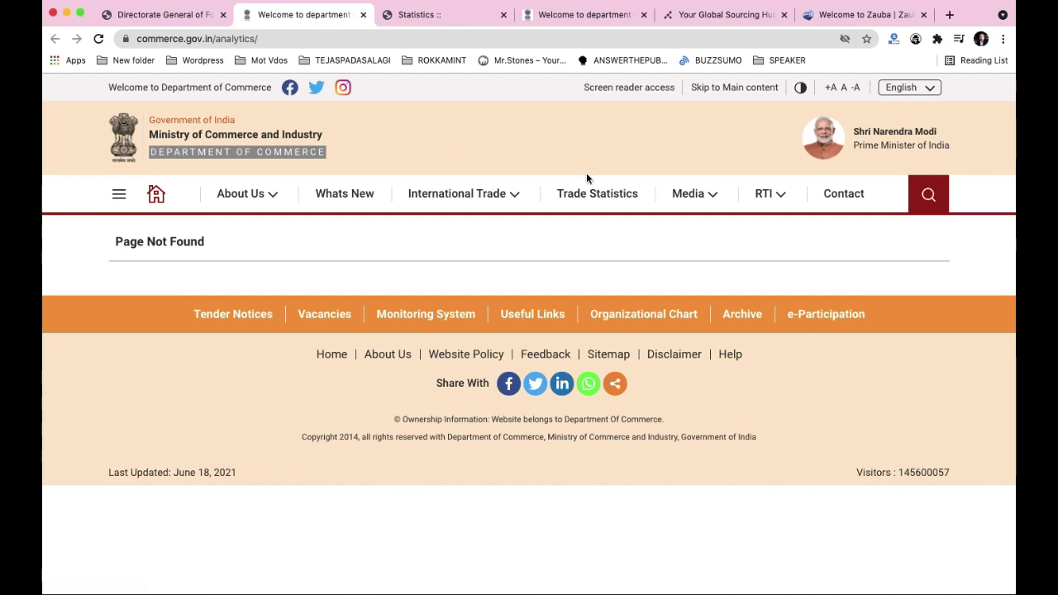
# - From the Department of Commerce's Trade Statistics page, open the Export Import Data Bank (Annual) and accept leaving the site
pyautogui.click(585, 204)
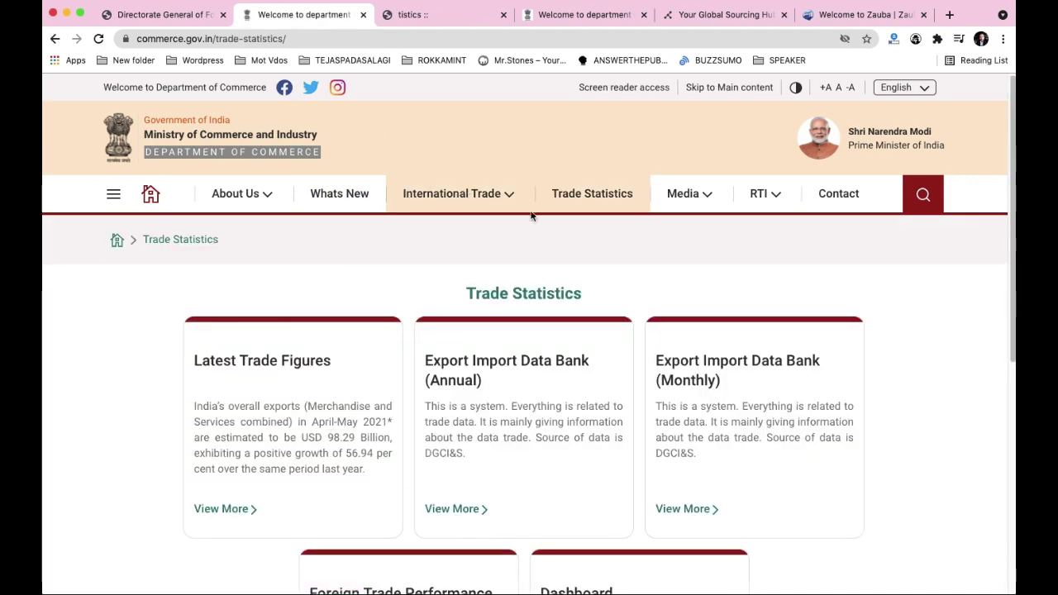
pyautogui.scroll(-5, 477, 342)
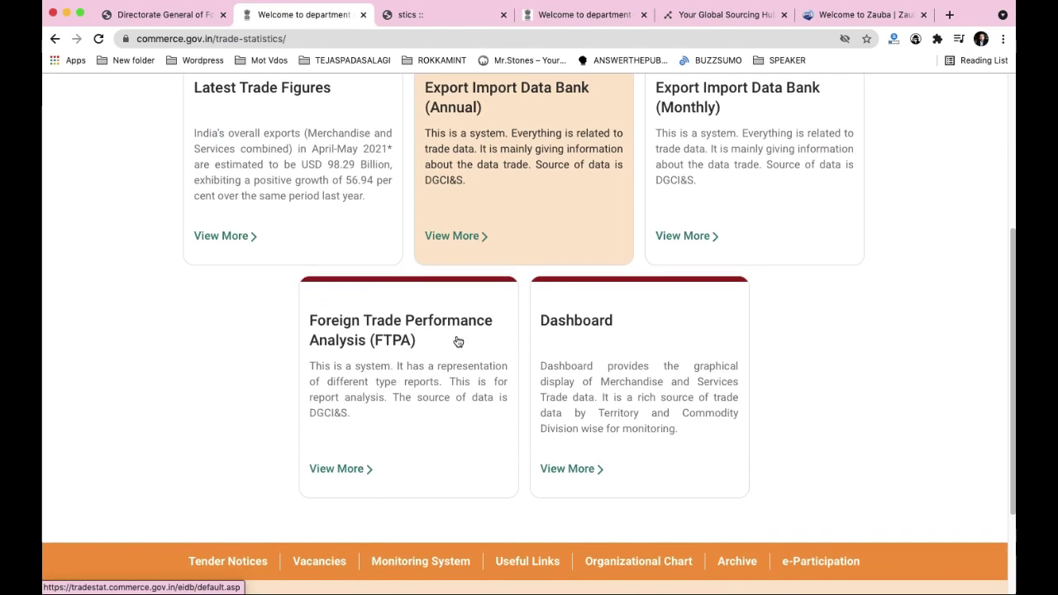
pyautogui.scroll(3, 496, 289)
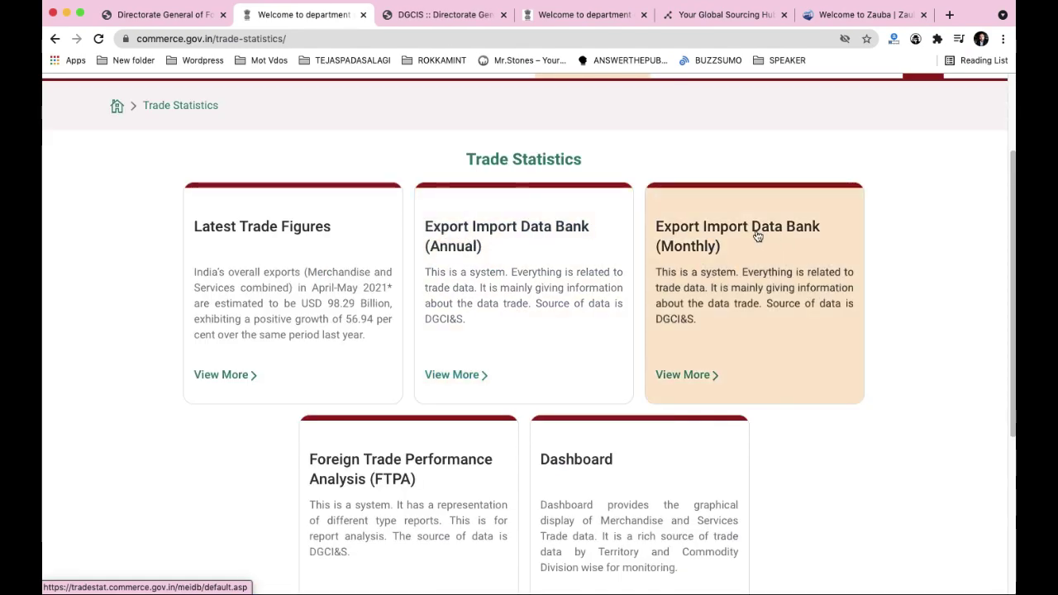
pyautogui.click(510, 226)
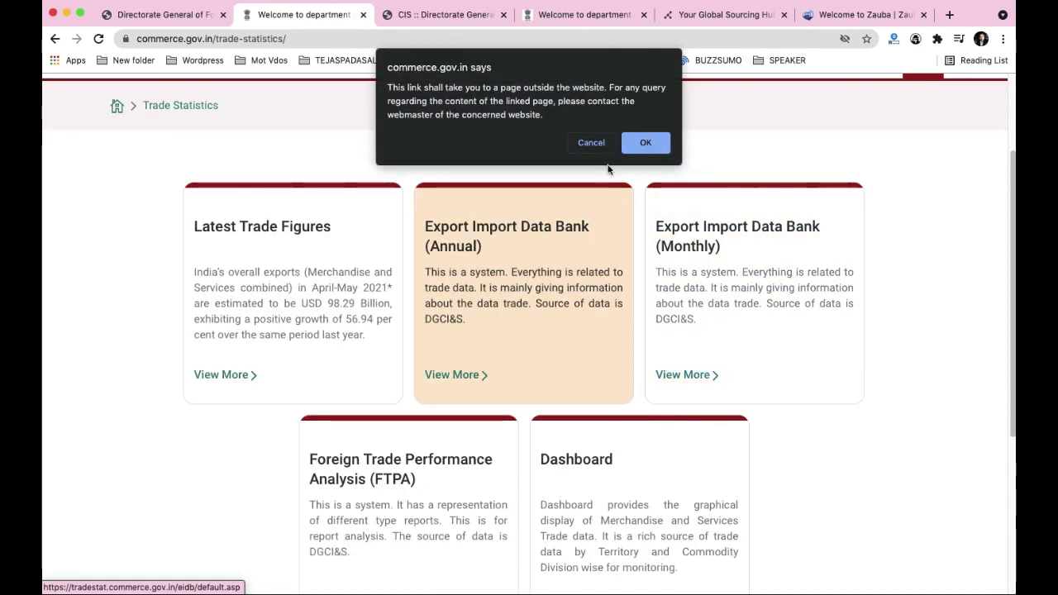
pyautogui.click(638, 143)
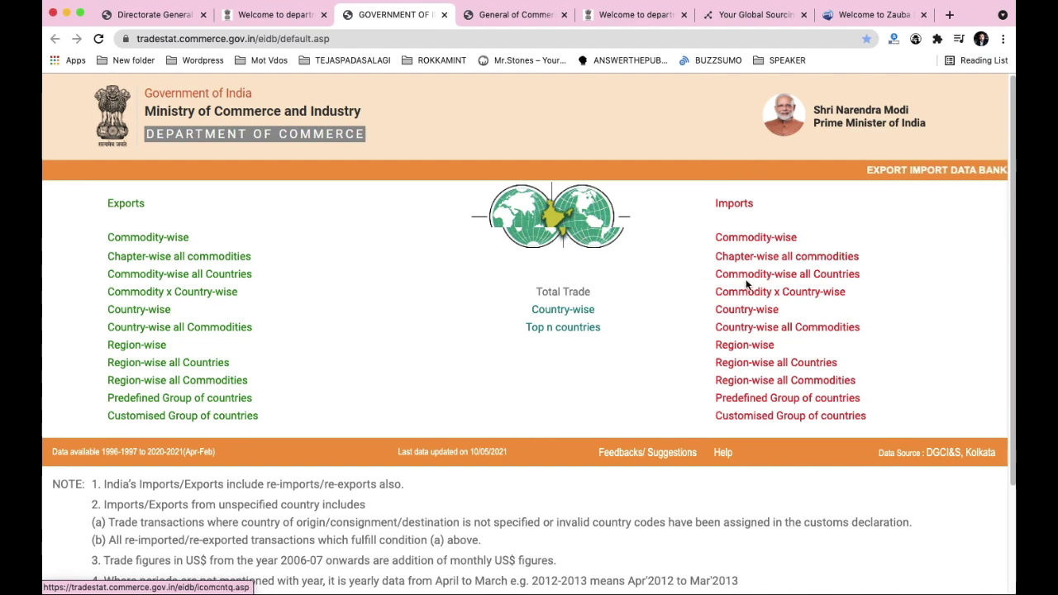
# - Open the commodity-wise exports query and set its year to 2018-2019
pyautogui.click(148, 238)
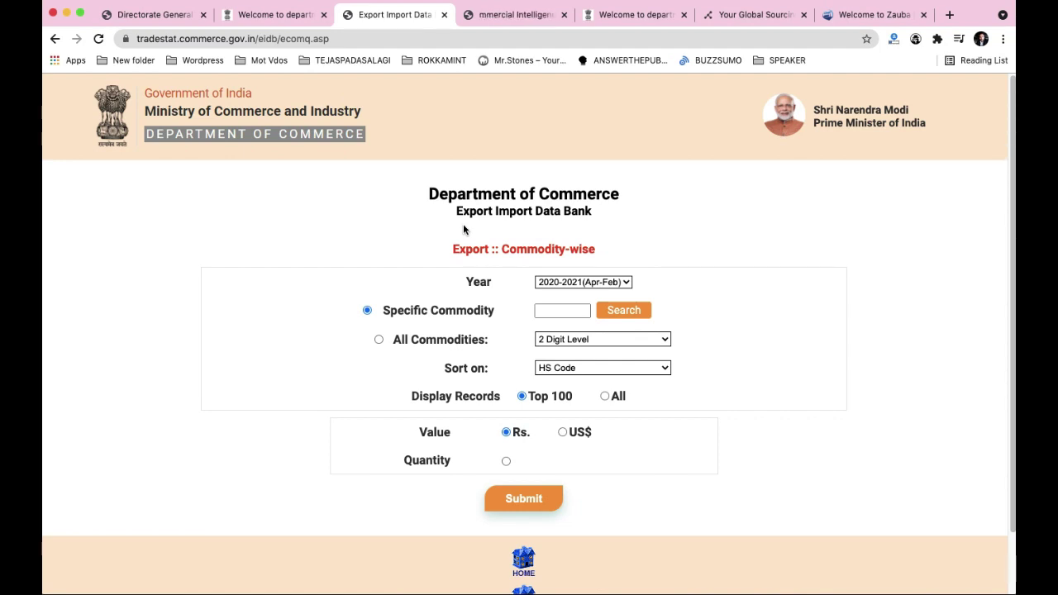
pyautogui.click(627, 283)
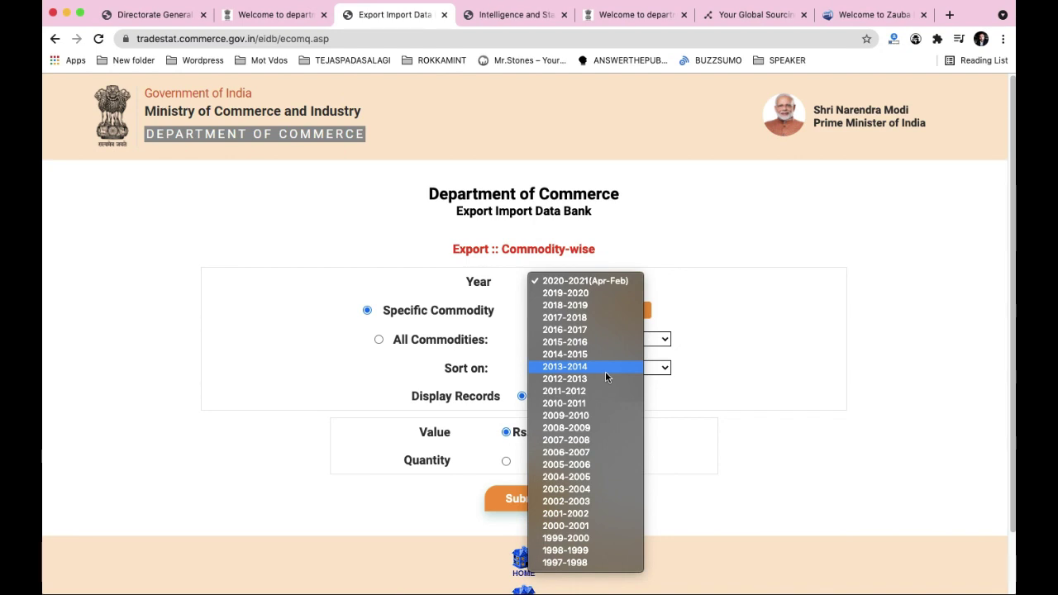
pyautogui.press('Down')
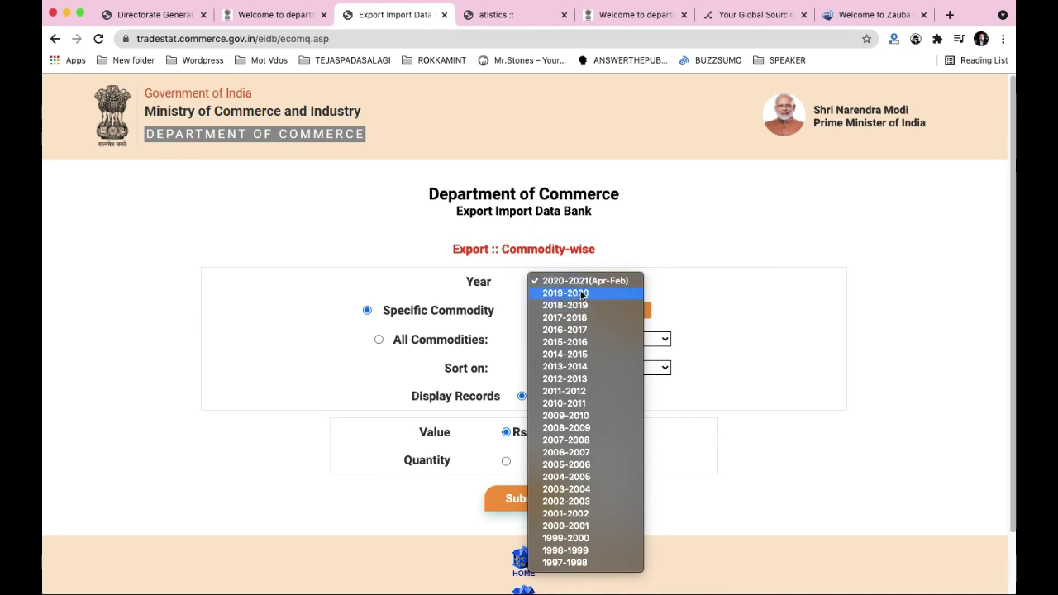
pyautogui.click(579, 304)
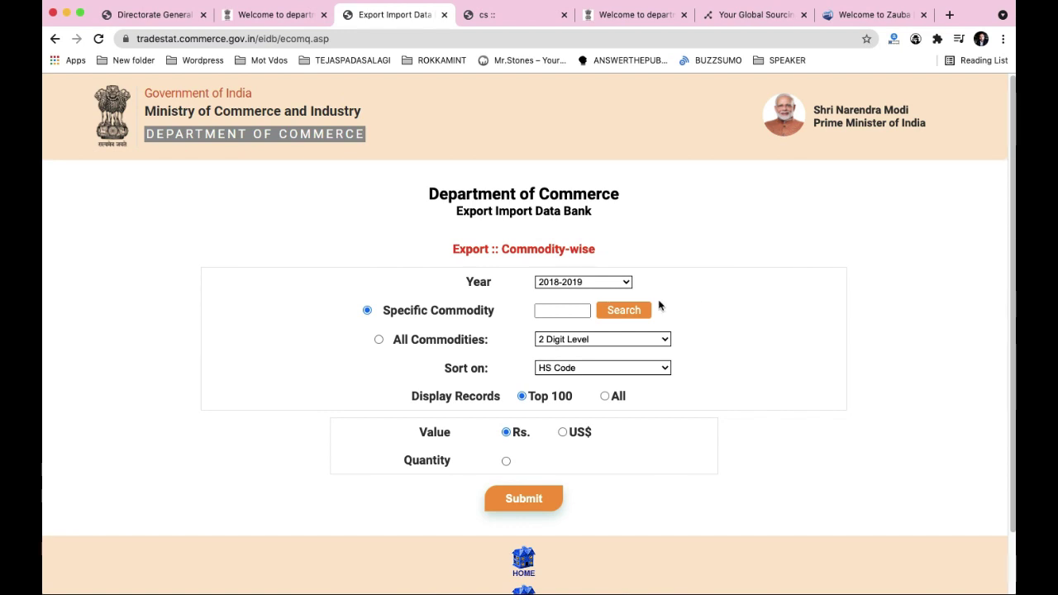
# - Enter "coconut" as the specific commodity and open the commodity search query
pyautogui.click(553, 312)
pyautogui.write('c')
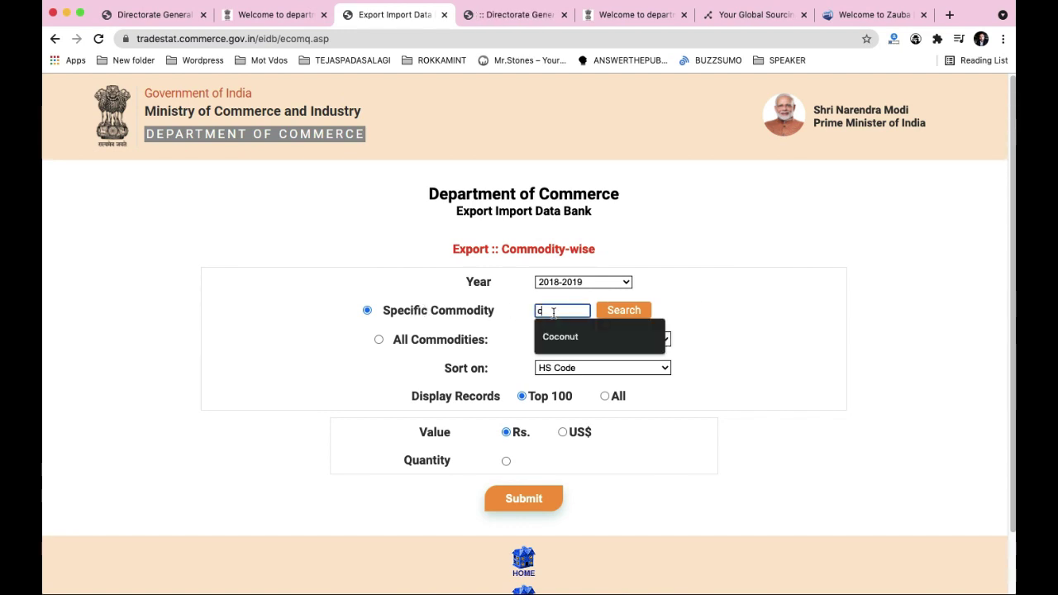
pyautogui.write('oconut')
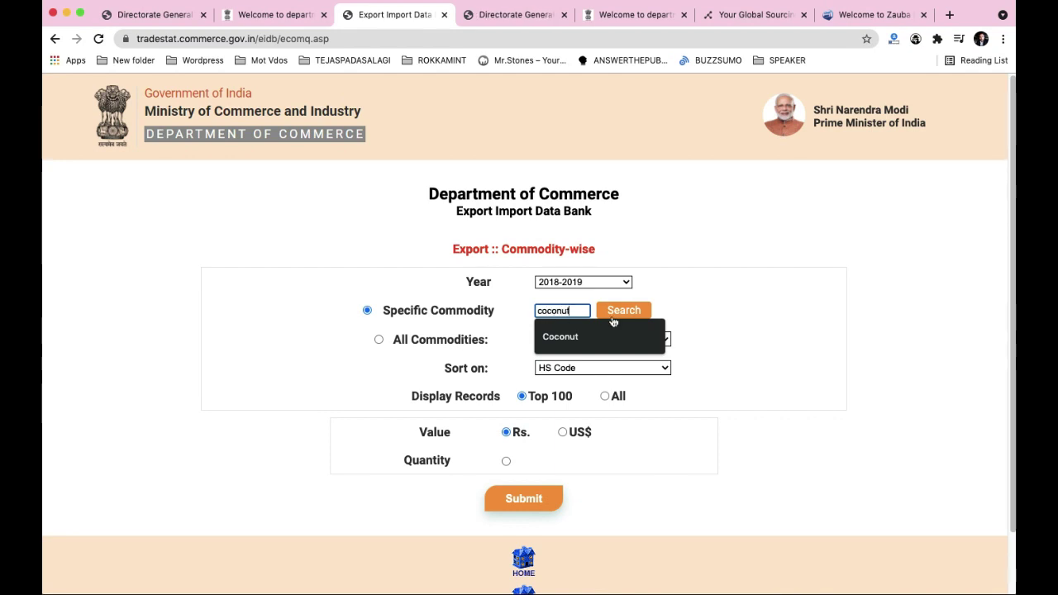
pyautogui.click(613, 318)
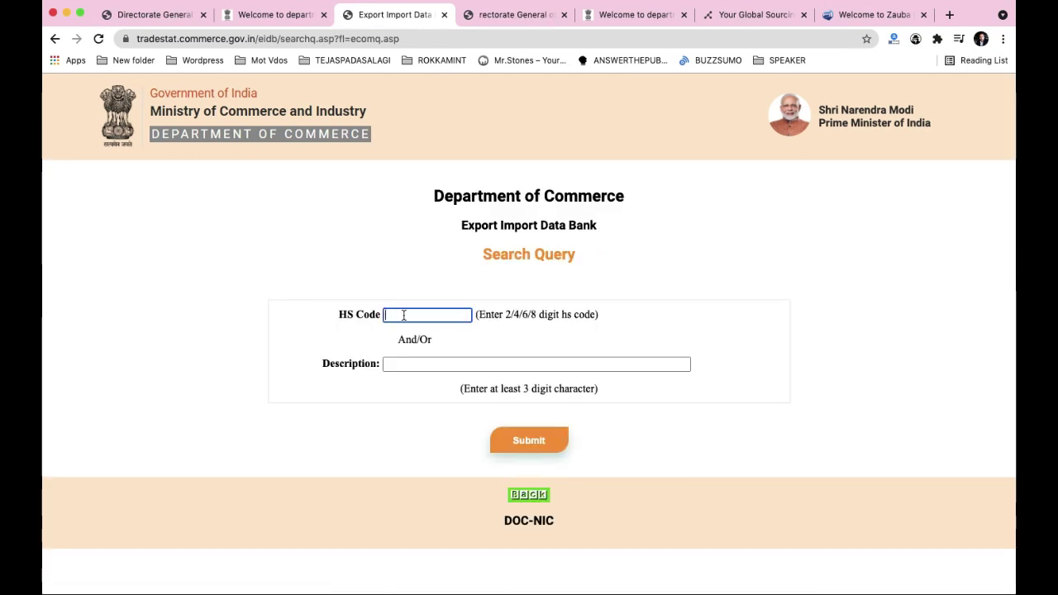
# - Search the commodity list by the description "Coconut", leaving the HS code empty
pyautogui.moveTo(398, 315); pyautogui.dragTo(438, 315)
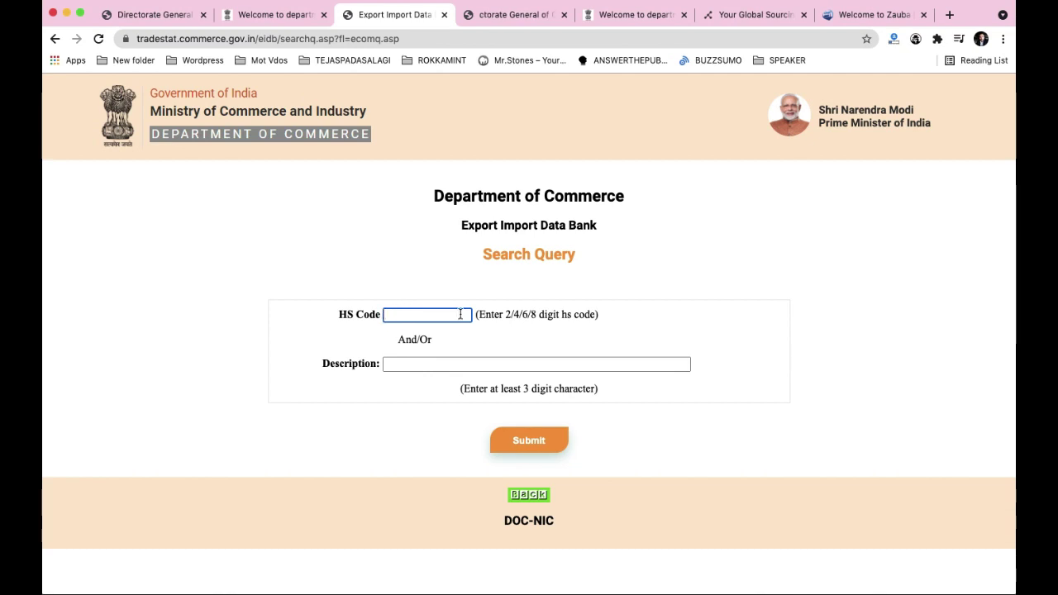
pyautogui.click(427, 364)
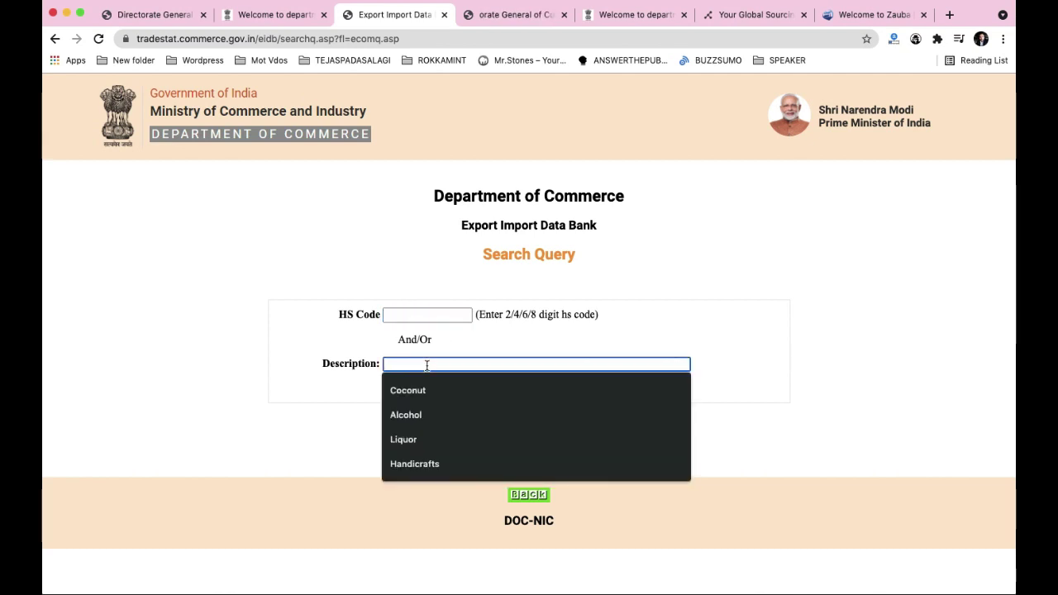
pyautogui.write('Cocony')
pyautogui.press('BackSpace')
pyautogui.write('ut')
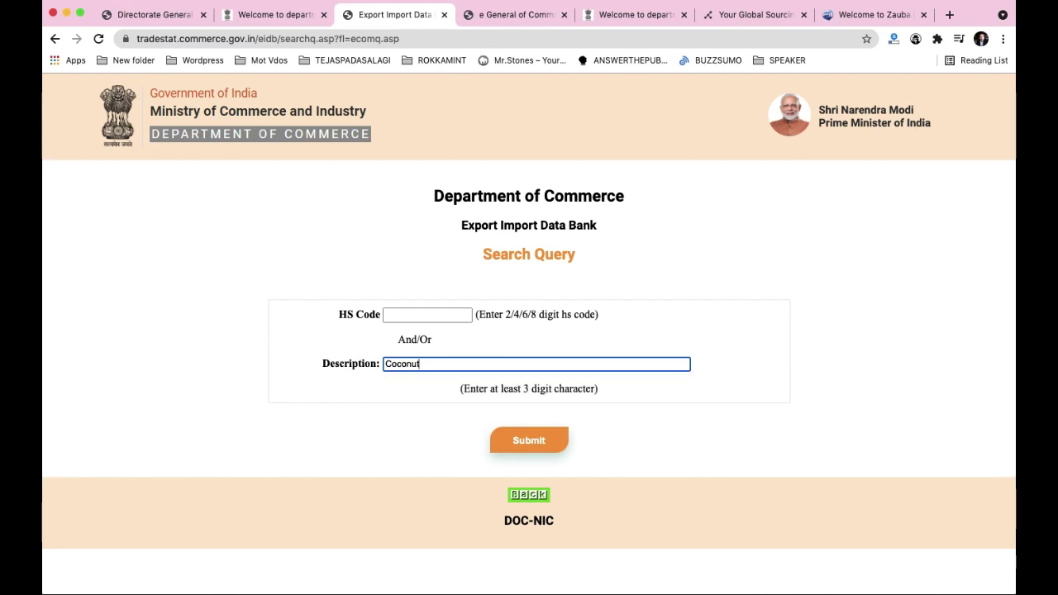
pyautogui.click(536, 443)
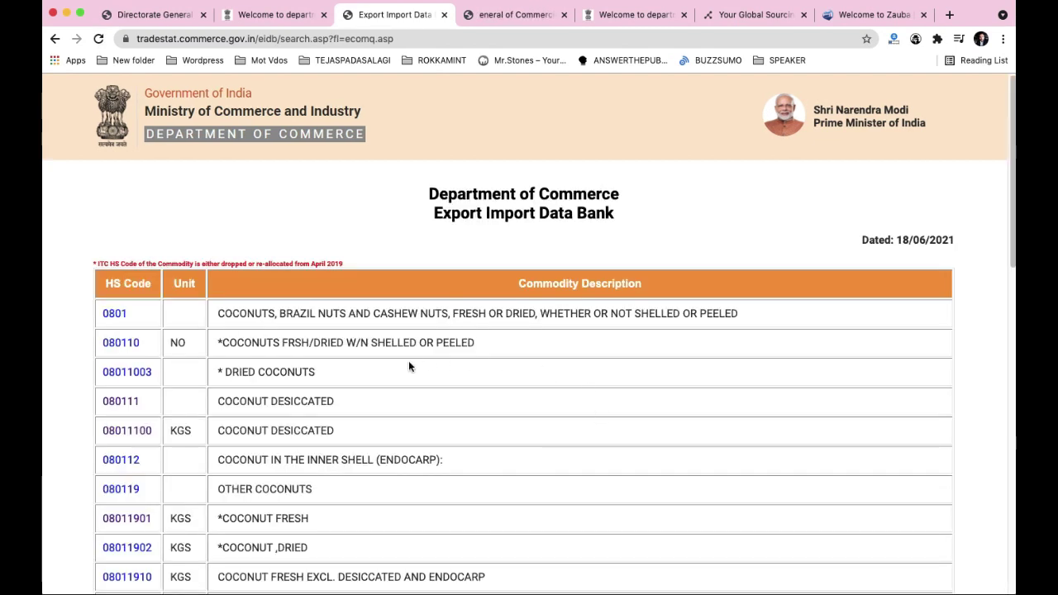
# - Review the HS codes and descriptions of the coconut products and pick code 08011100 for desiccated coconut
pyautogui.scroll(-2, 295, 387)
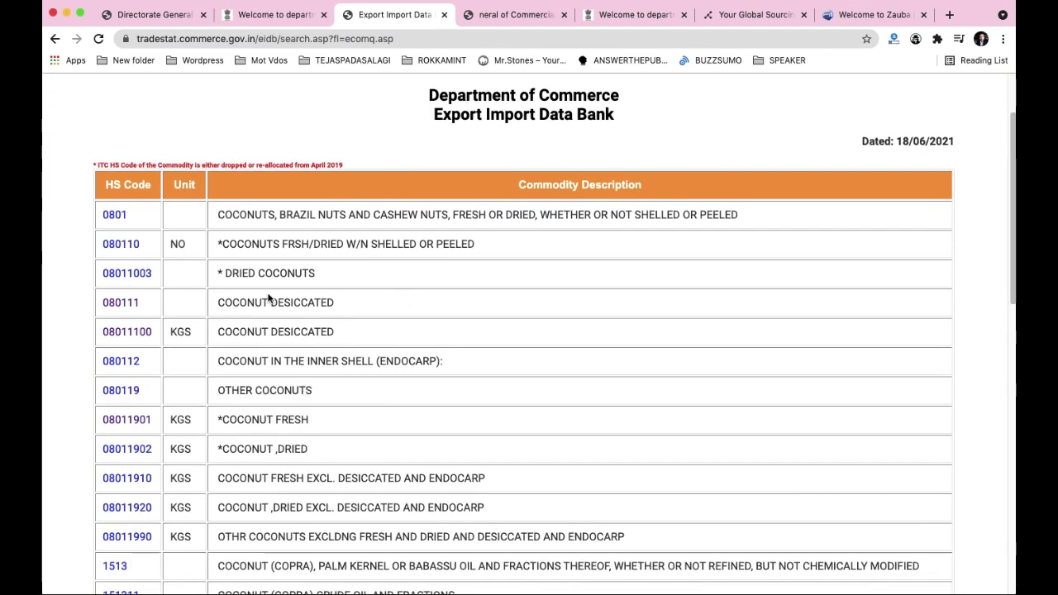
pyautogui.scroll(-1, 268, 297)
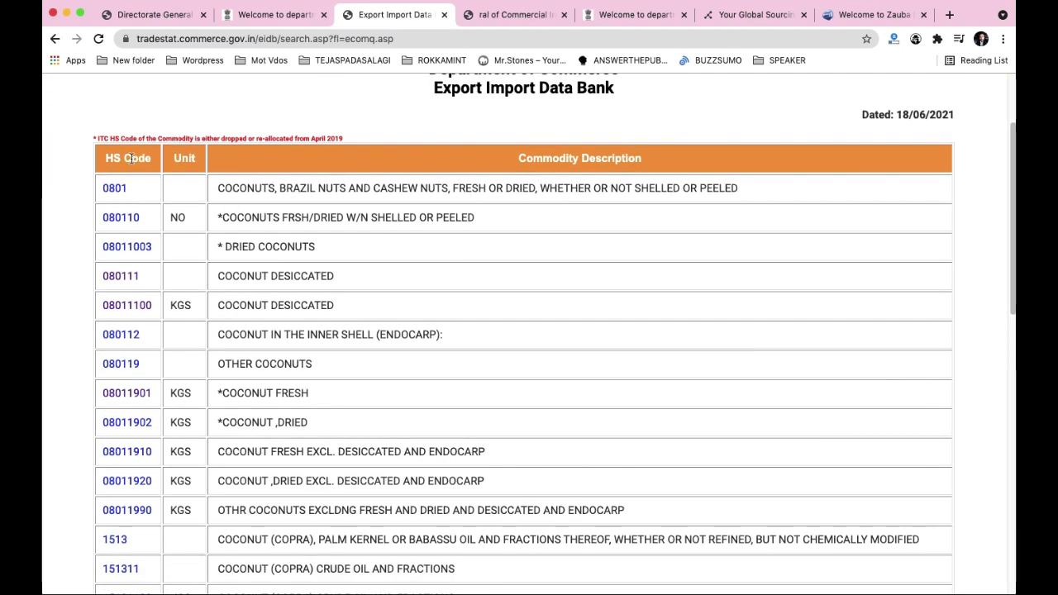
pyautogui.moveTo(99, 189); pyautogui.dragTo(135, 190)
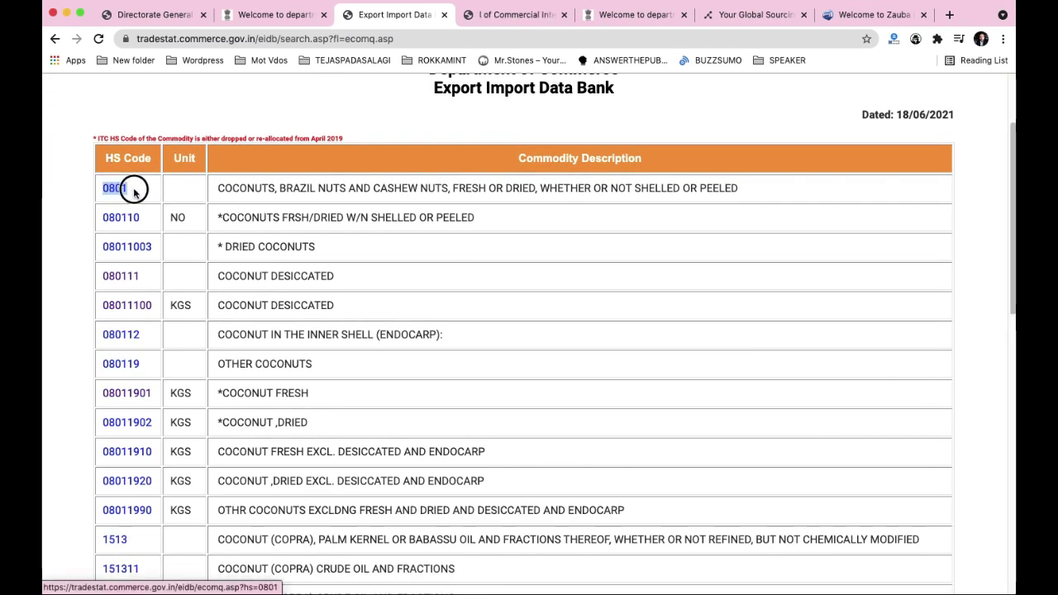
pyautogui.moveTo(217, 187); pyautogui.dragTo(768, 191)
pyautogui.click(116, 207)
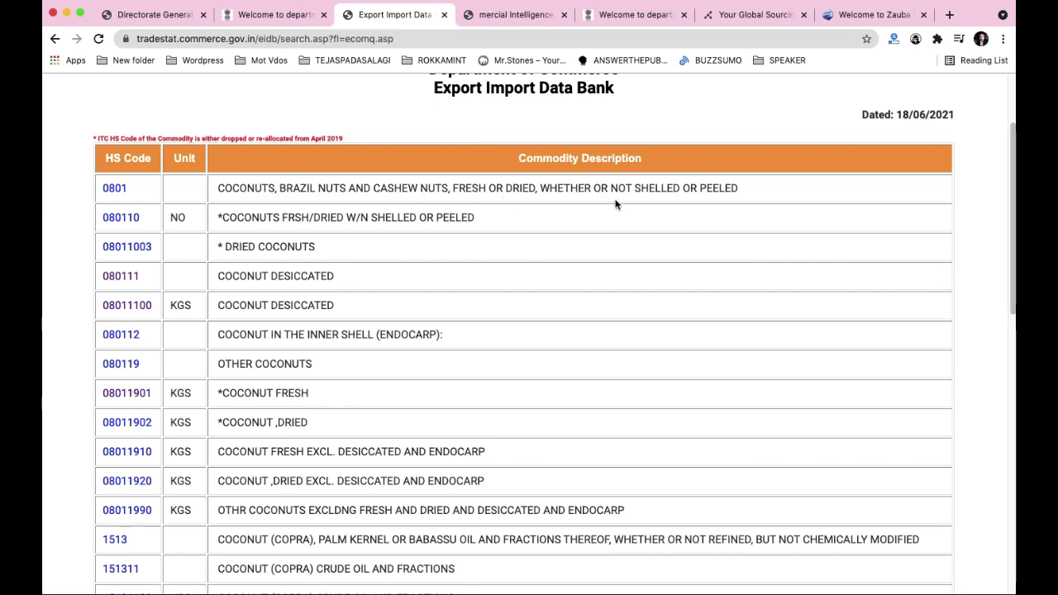
pyautogui.click(125, 197)
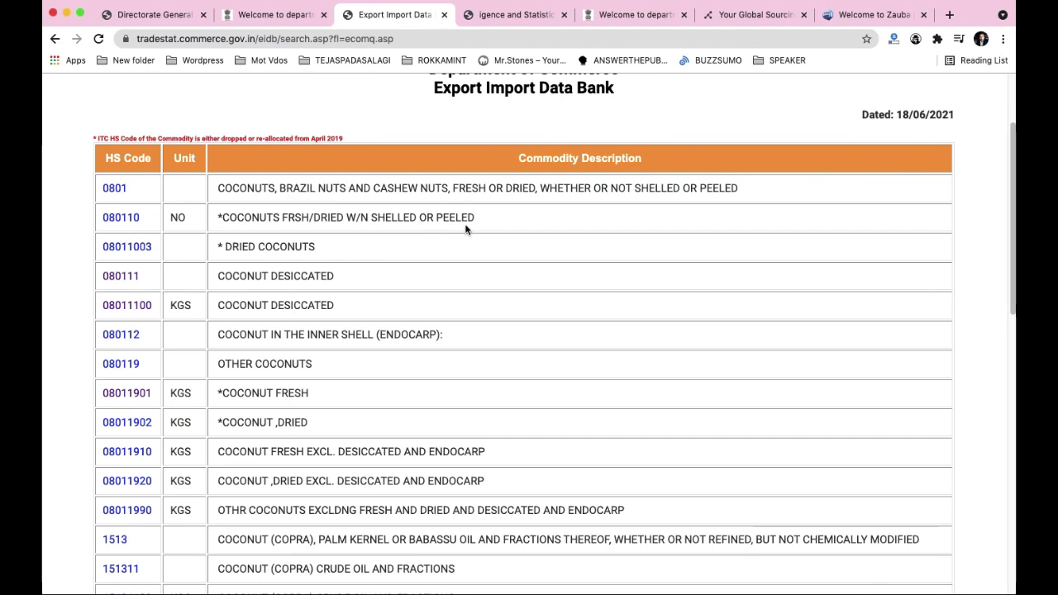
pyautogui.scroll(-2, 136, 248)
pyautogui.scroll(1, 133, 165)
pyautogui.scroll(-1, 124, 132)
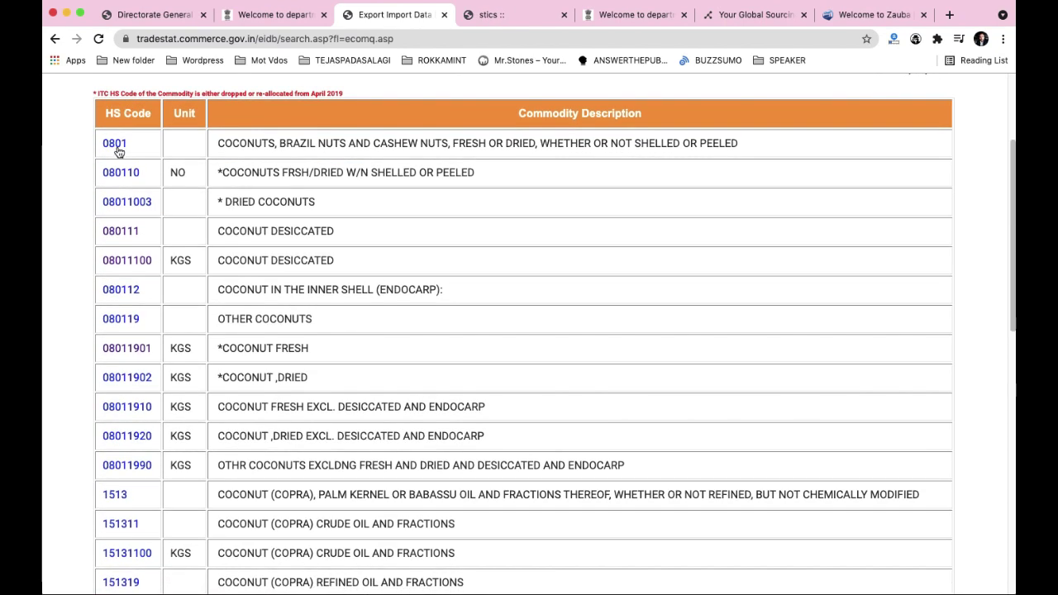
pyautogui.scroll(-4, 132, 421)
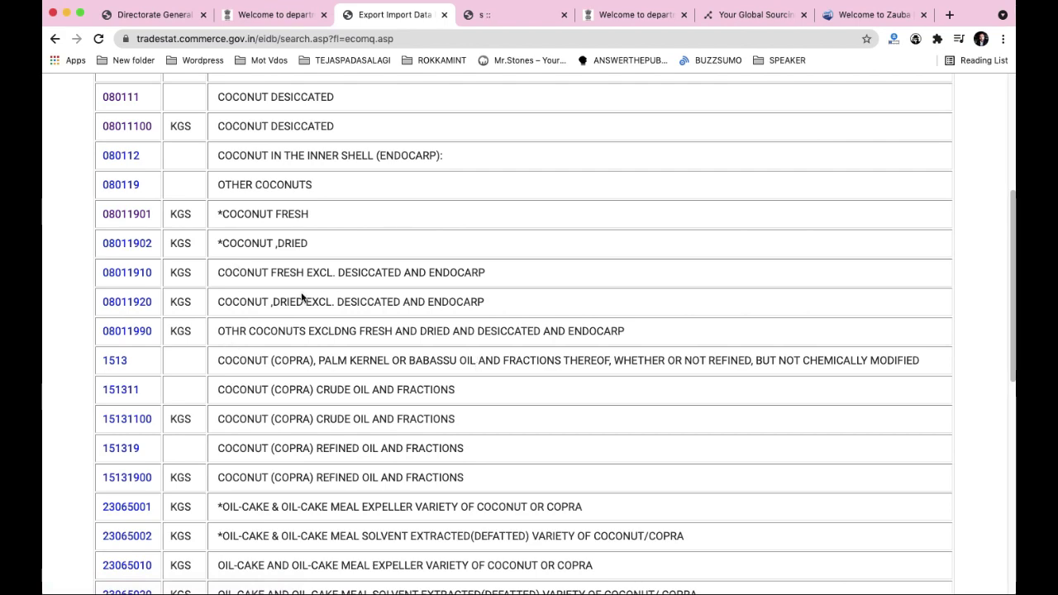
pyautogui.scroll(-1, 510, 296)
pyautogui.scroll(5, 149, 309)
pyautogui.scroll(-3, 148, 309)
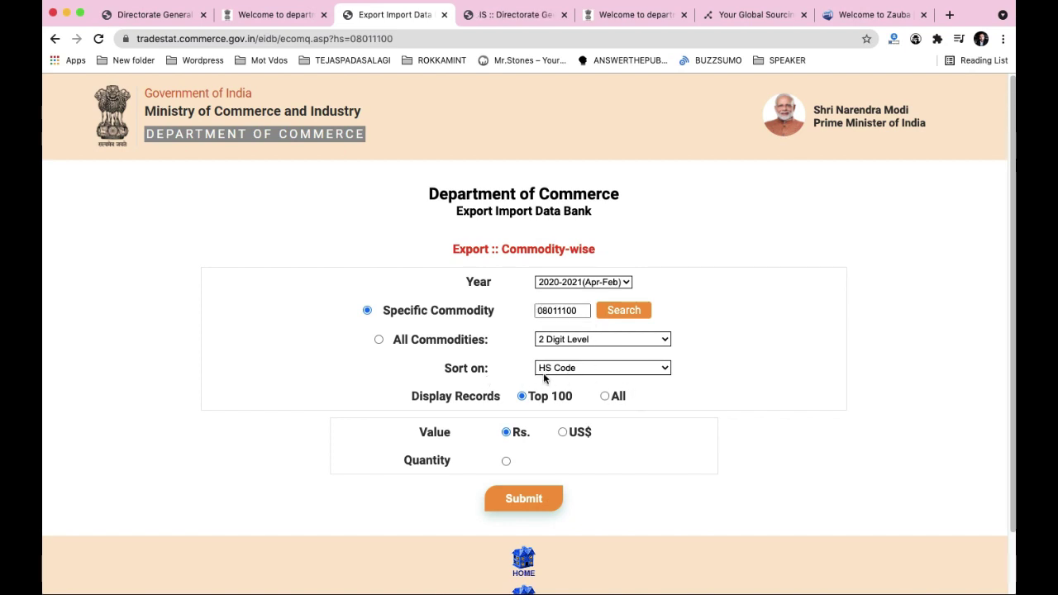
# - Sort the export query for 08011100 by Commodity Name and submit it
pyautogui.click(630, 368)
pyautogui.click(602, 381)
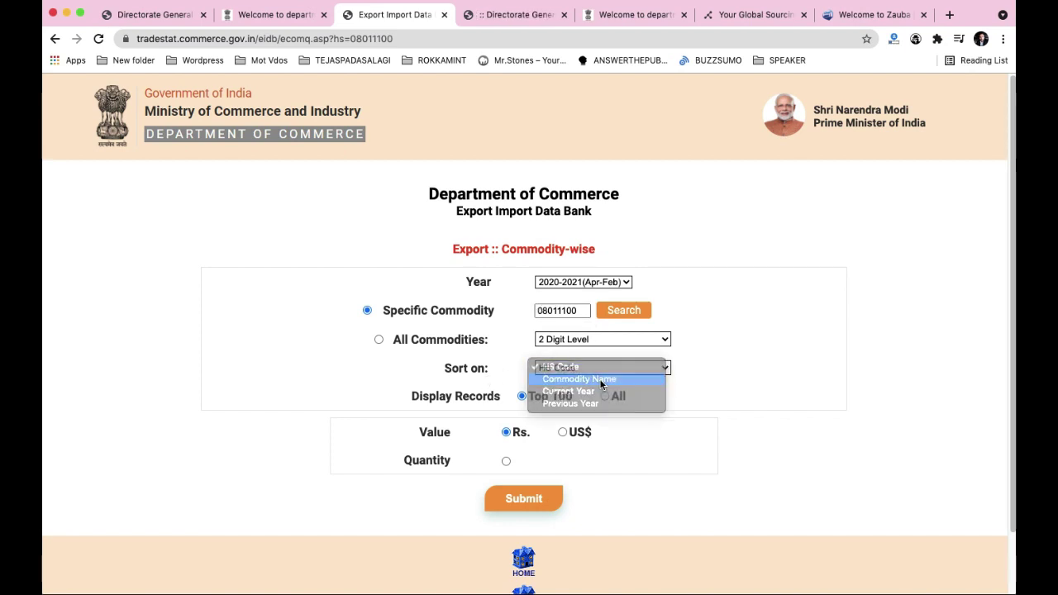
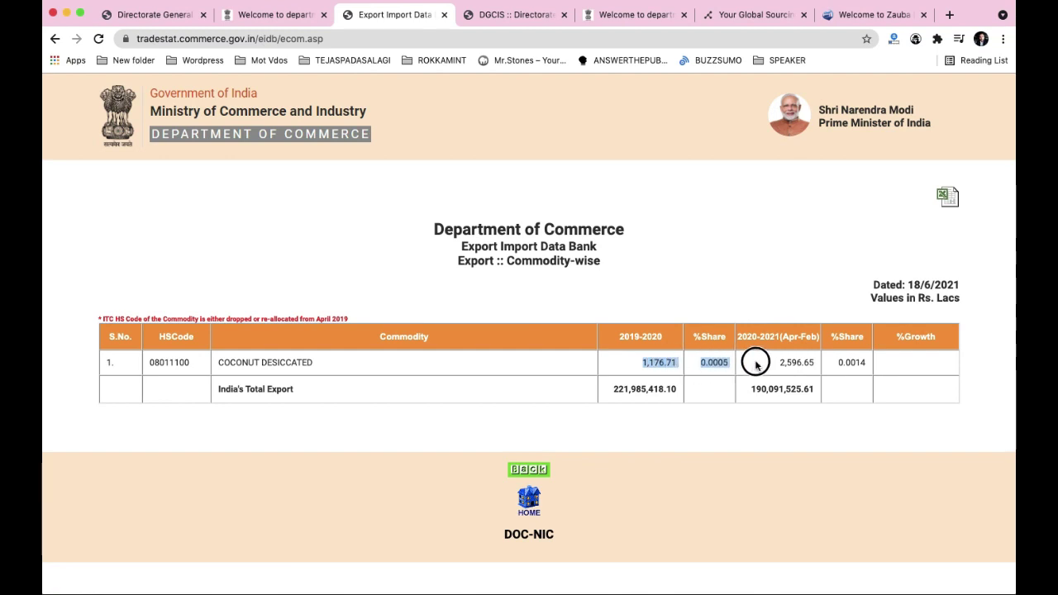
# - Examine India's total export figures and the unit of the values in the desiccated coconut export report
pyautogui.click(627, 395)
pyautogui.moveTo(621, 388); pyautogui.dragTo(855, 390)
pyautogui.click(870, 298)
pyautogui.moveTo(869, 298); pyautogui.dragTo(962, 299)
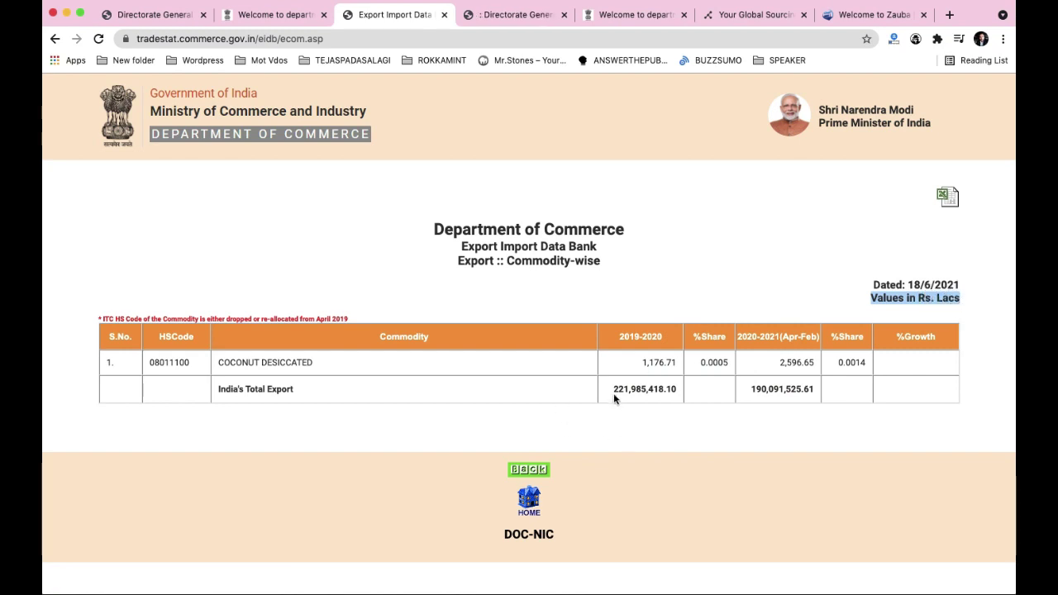
# - Check India's 2019-2020 total export in the desiccated coconut report and return to the commodity-wise query form
pyautogui.moveTo(615, 398); pyautogui.dragTo(685, 382)
pyautogui.click(785, 418)
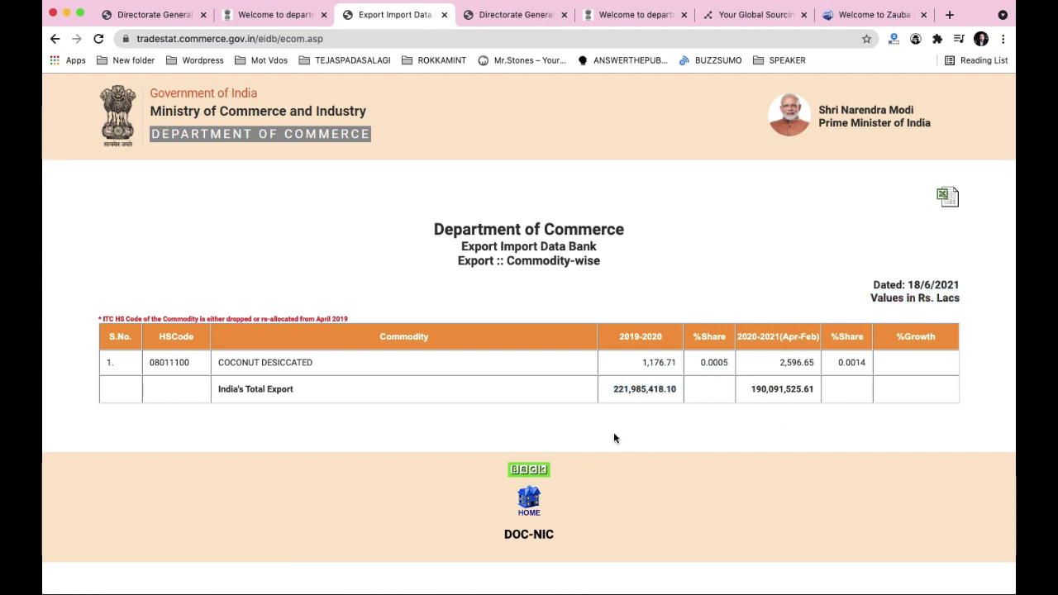
pyautogui.click(530, 468)
# - Try to submit the commodity-wise export query with values in US$ and no commodity code
pyautogui.click(562, 432)
pyautogui.click(539, 497)
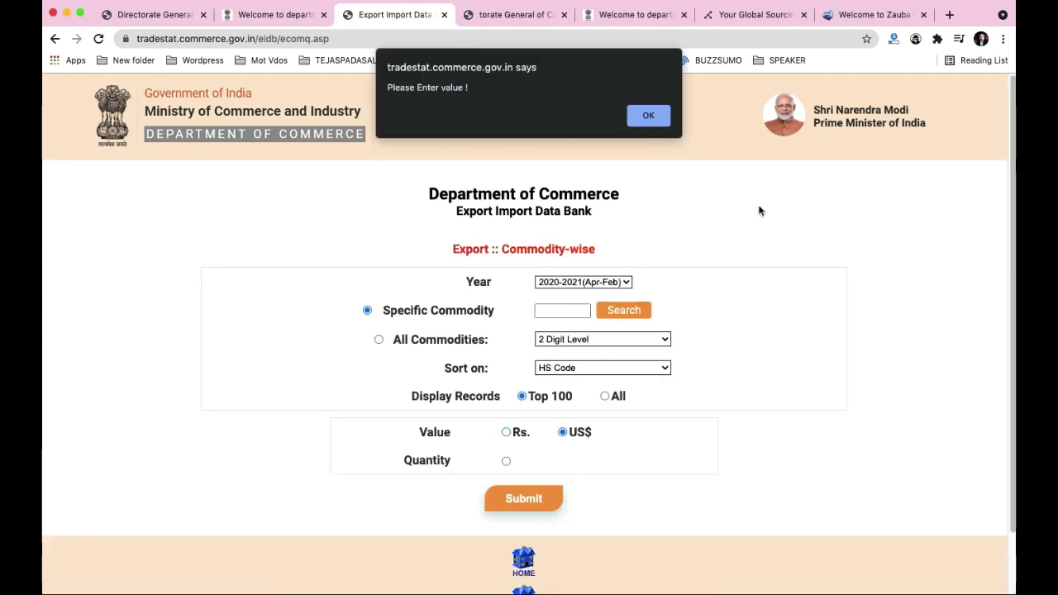
pyautogui.click(643, 115)
# - Search the commodity list by the description "Coconut" for the specific commodity of the export query
pyautogui.click(587, 311)
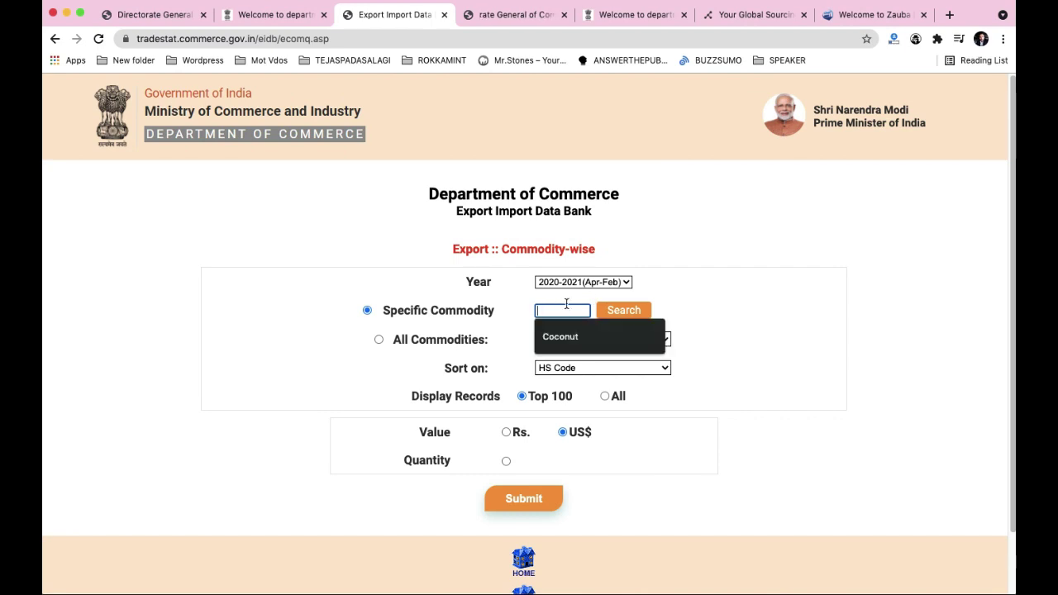
pyautogui.click(611, 329)
pyautogui.click(620, 314)
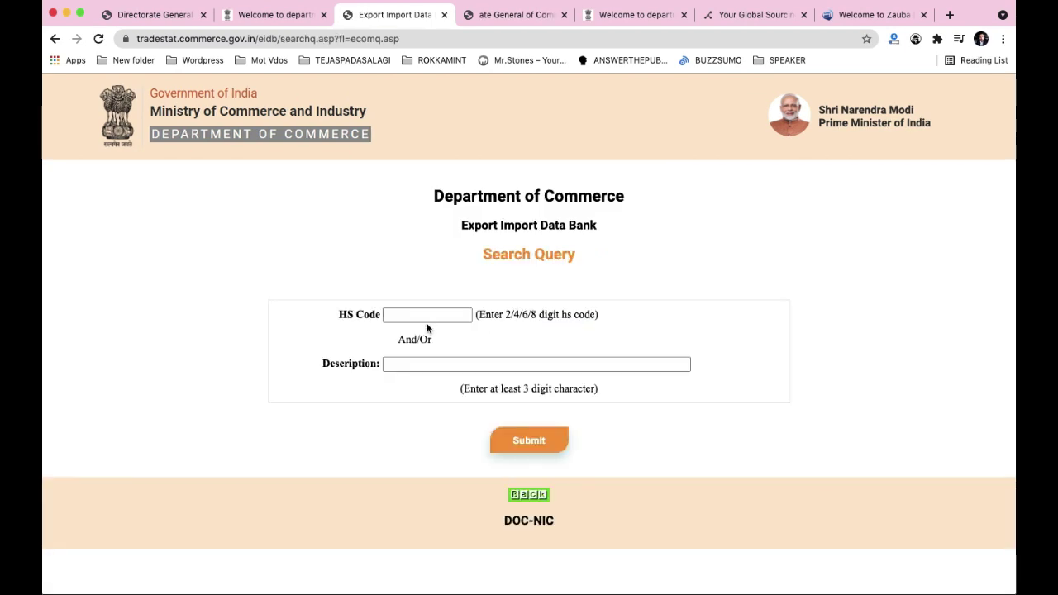
pyautogui.click(427, 363)
pyautogui.click(416, 391)
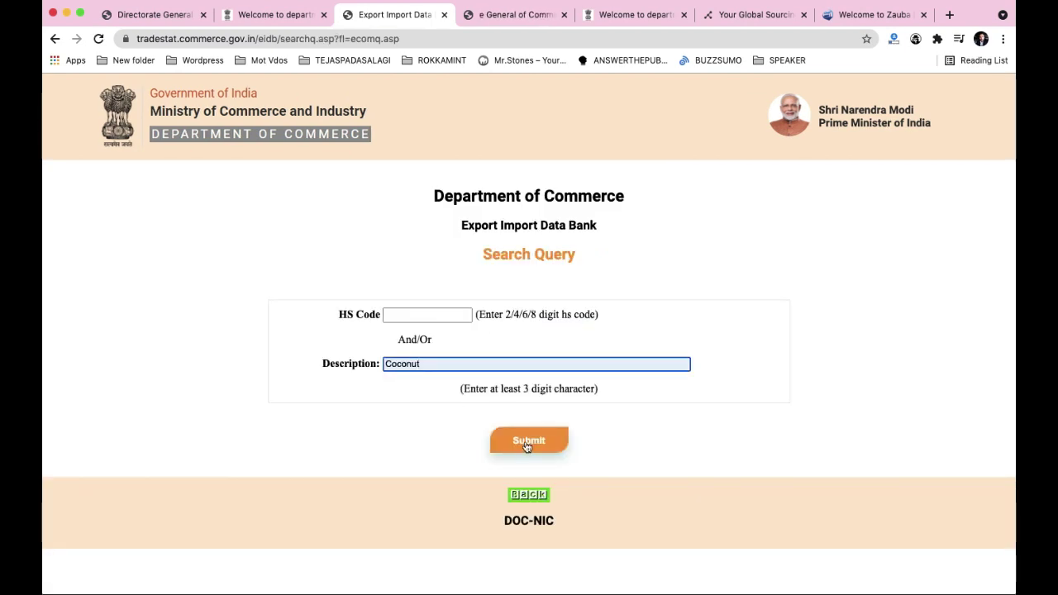
pyautogui.click(528, 441)
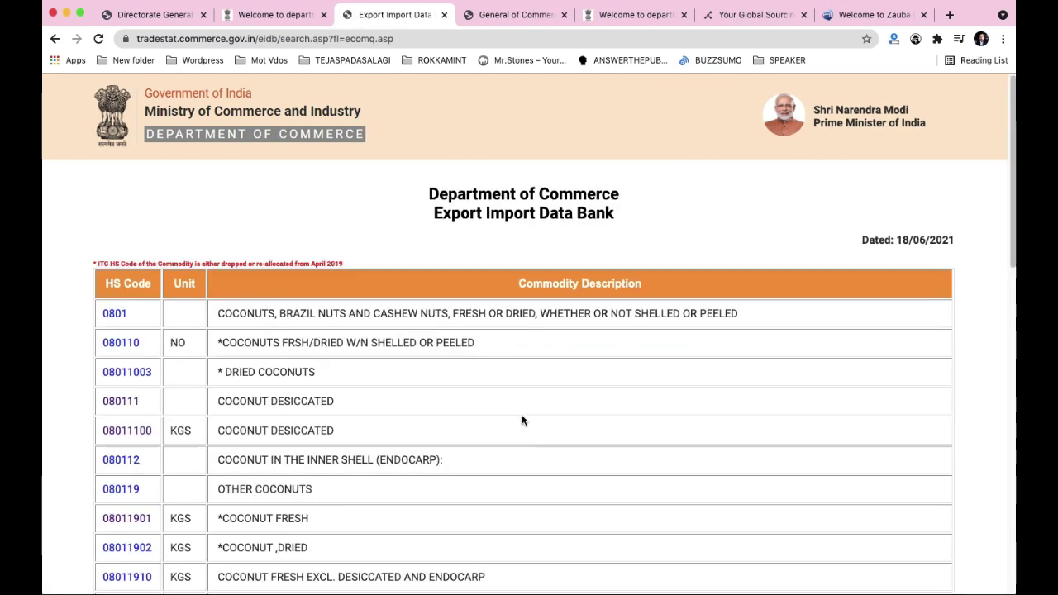
# - Pick code 08011100 for desiccated coconut and submit the export query with values in US$
pyautogui.click(124, 431)
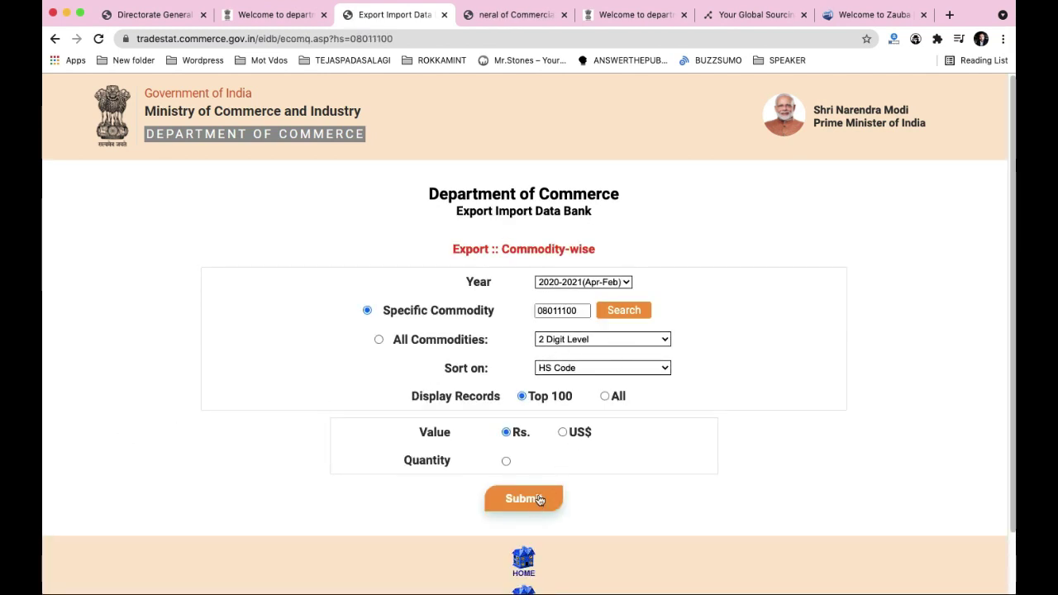
pyautogui.click(539, 501)
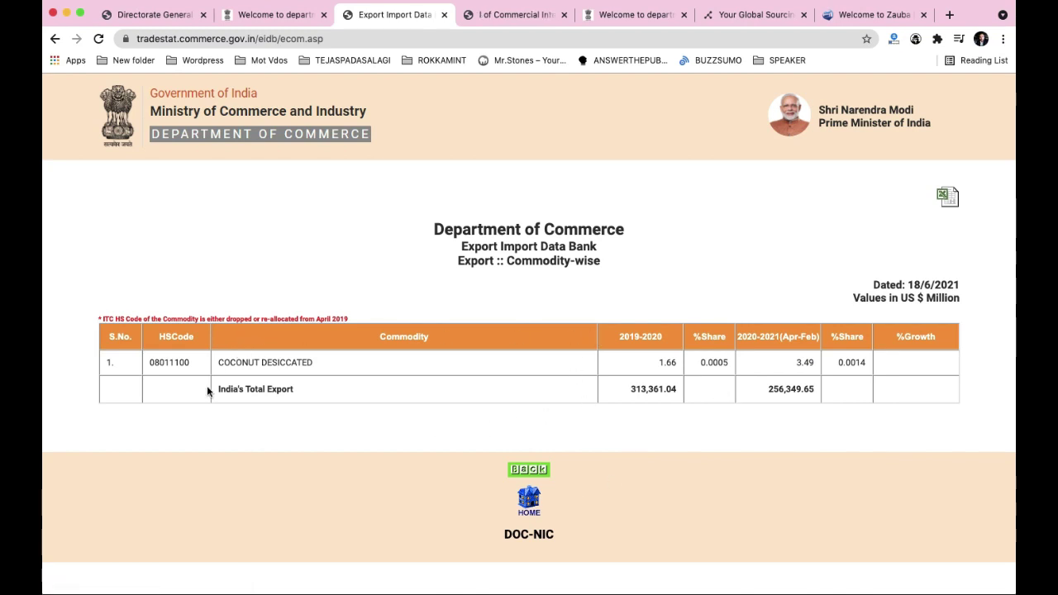
# - Examine India's total export figures for both periods and the commodity row in the US$ desiccated coconut report
pyautogui.moveTo(628, 394); pyautogui.dragTo(679, 394)
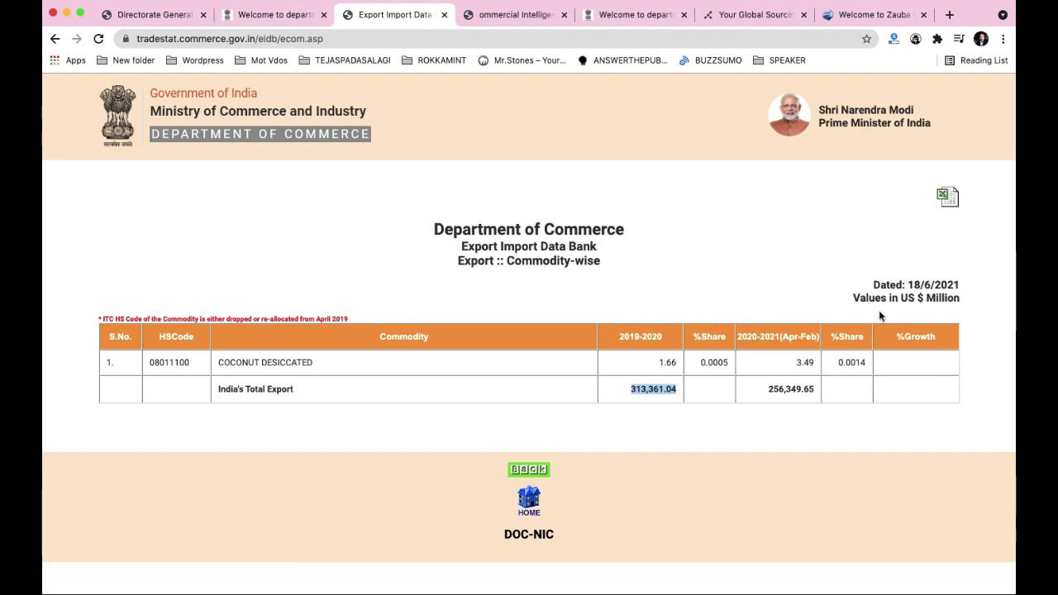
pyautogui.click(633, 391)
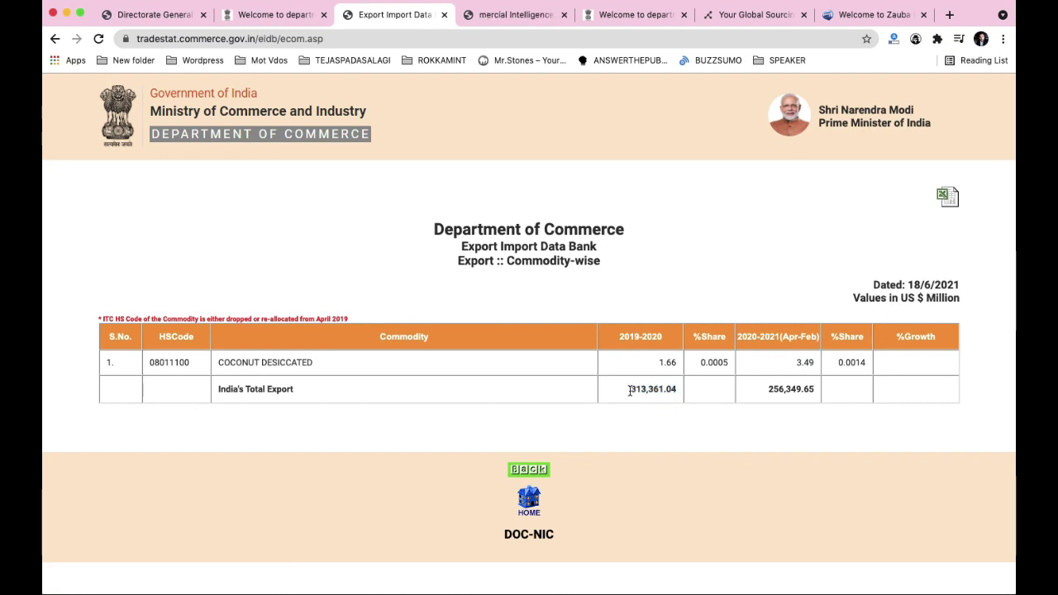
pyautogui.doubleClick(633, 391)
pyautogui.doubleClick(786, 390)
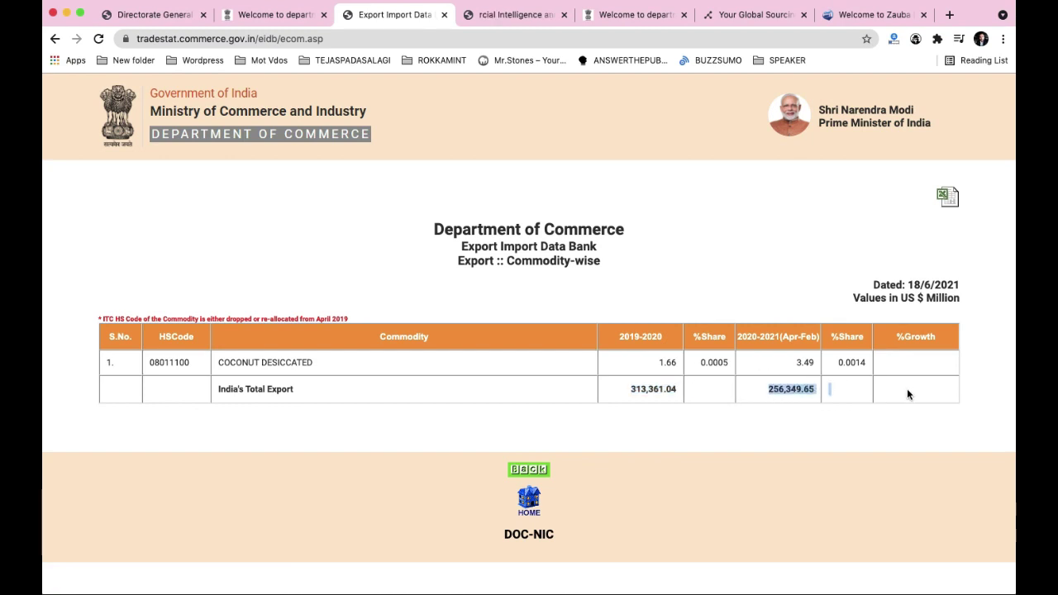
pyautogui.click(683, 327)
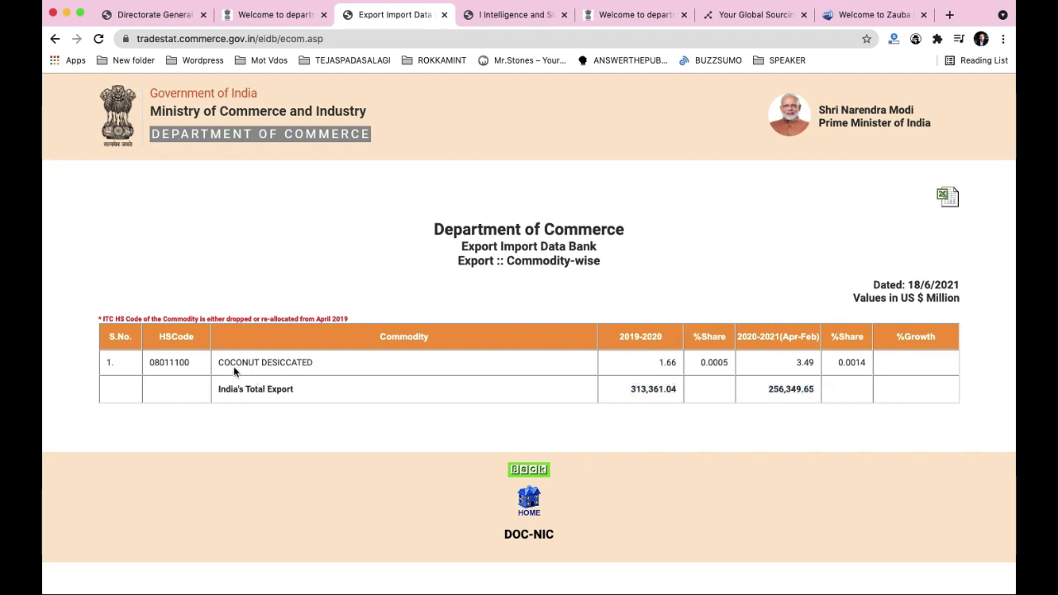
pyautogui.moveTo(217, 363); pyautogui.dragTo(559, 394)
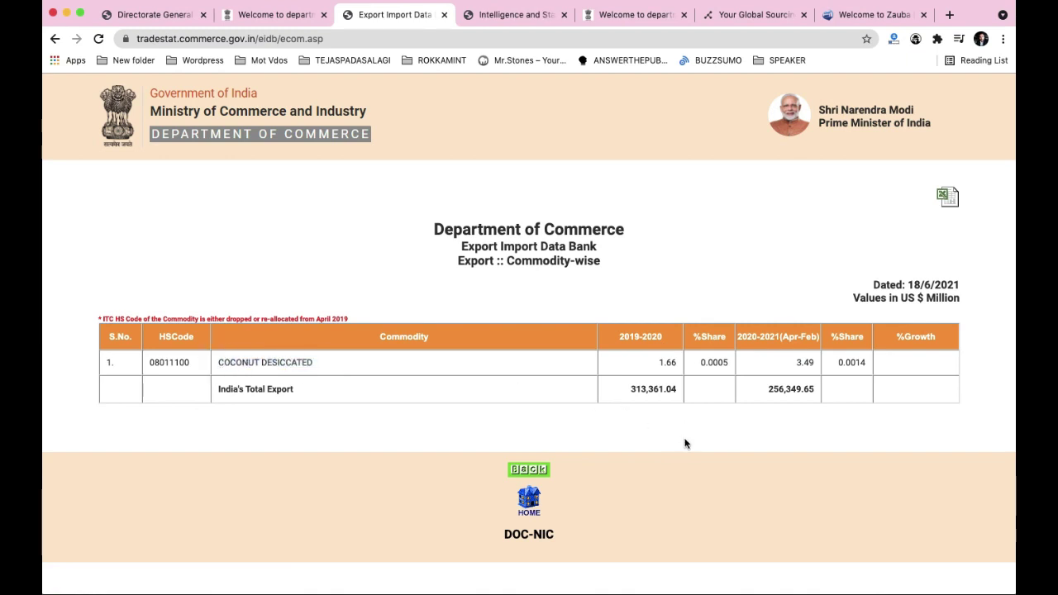
# - Return to the commodity-wise query form, review the digit levels for all commodities and choose 4 Digit Level
pyautogui.click(536, 469)
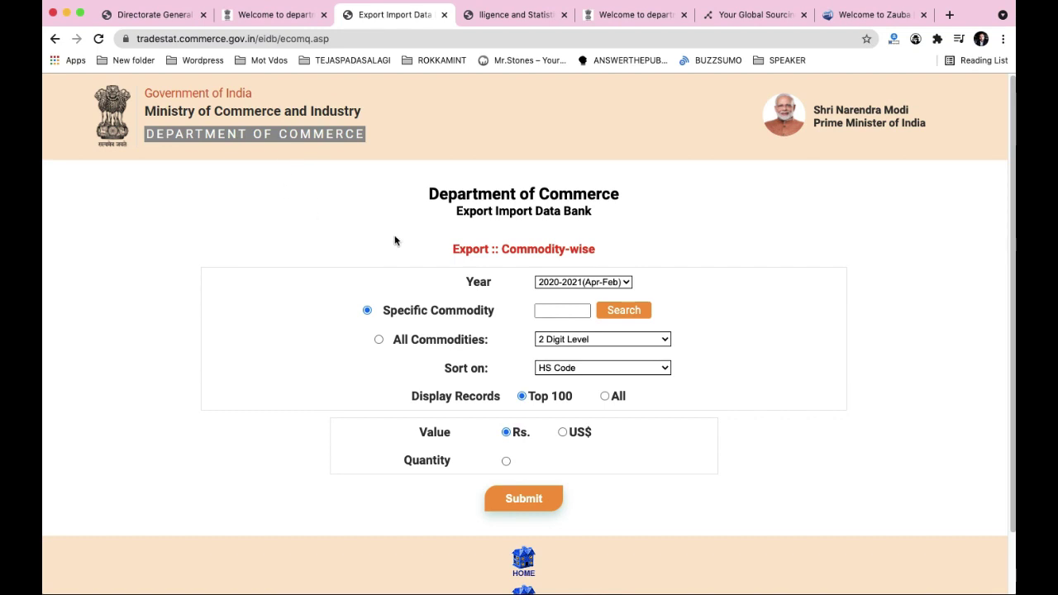
pyautogui.click(658, 340)
pyautogui.click(620, 350)
pyautogui.click(668, 341)
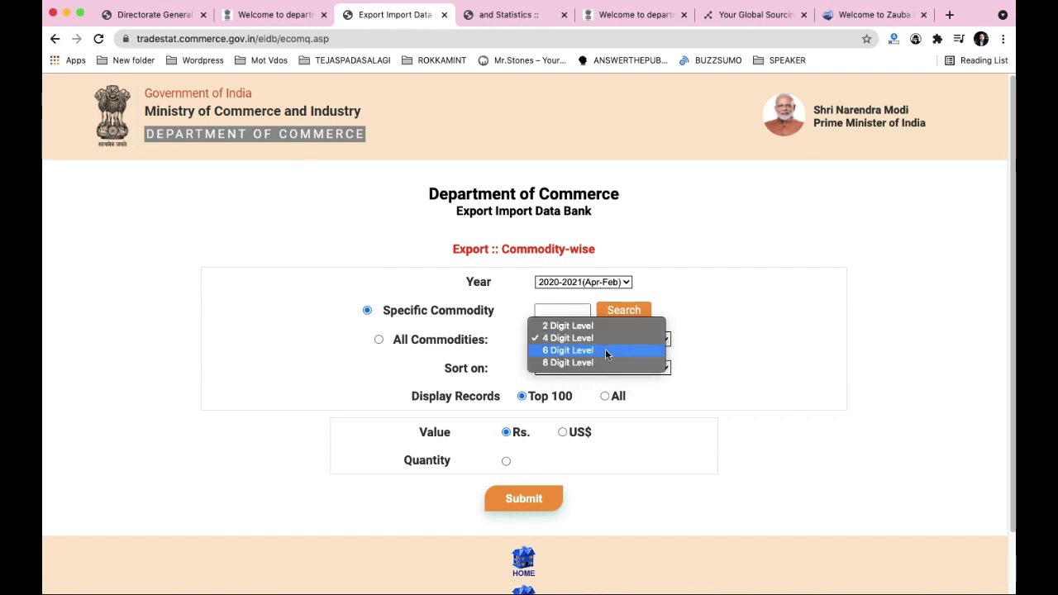
pyautogui.click(732, 314)
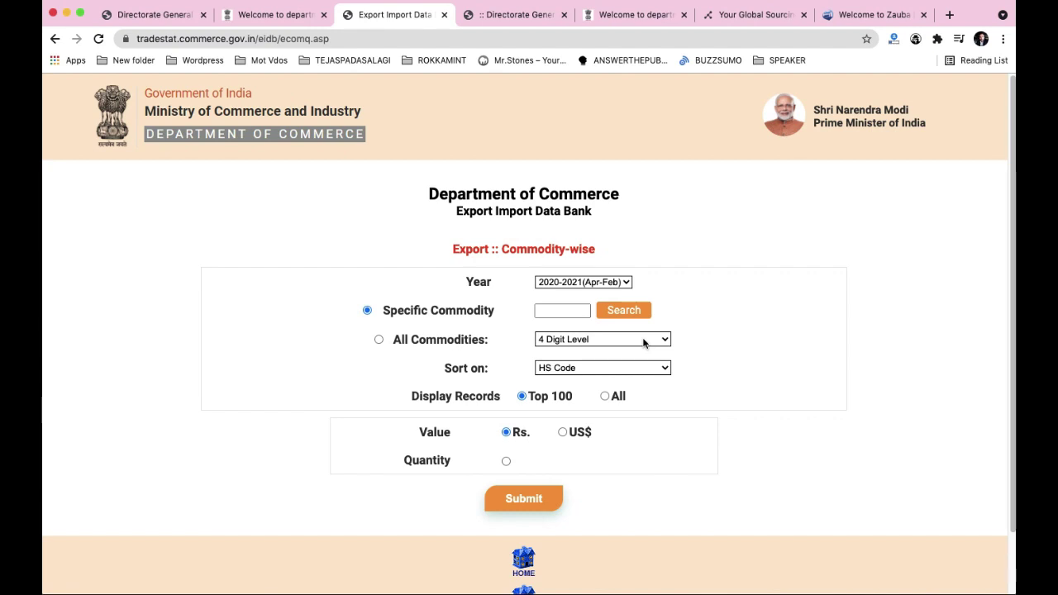
pyautogui.click(604, 340)
pyautogui.click(752, 321)
# - Open the country-wise export query from the data bank home page and set the year to 2018-2019
pyautogui.click(511, 564)
pyautogui.click(161, 315)
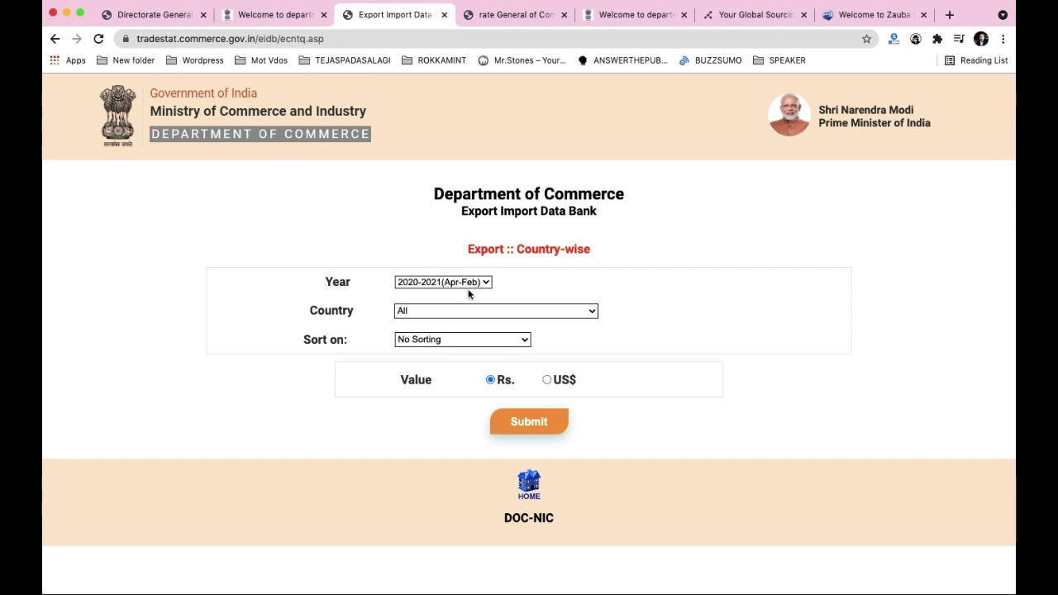
pyautogui.click(463, 282)
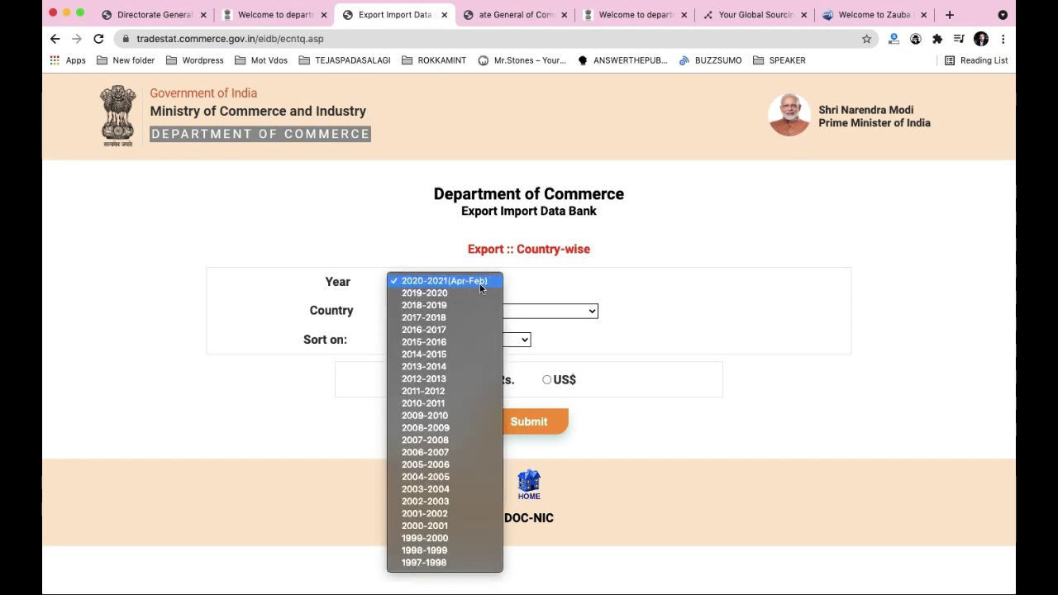
pyautogui.click(437, 306)
# - Select Australia as the country, sort by Country Name and submit the country-wise export query with values in Rs
pyautogui.click(588, 311)
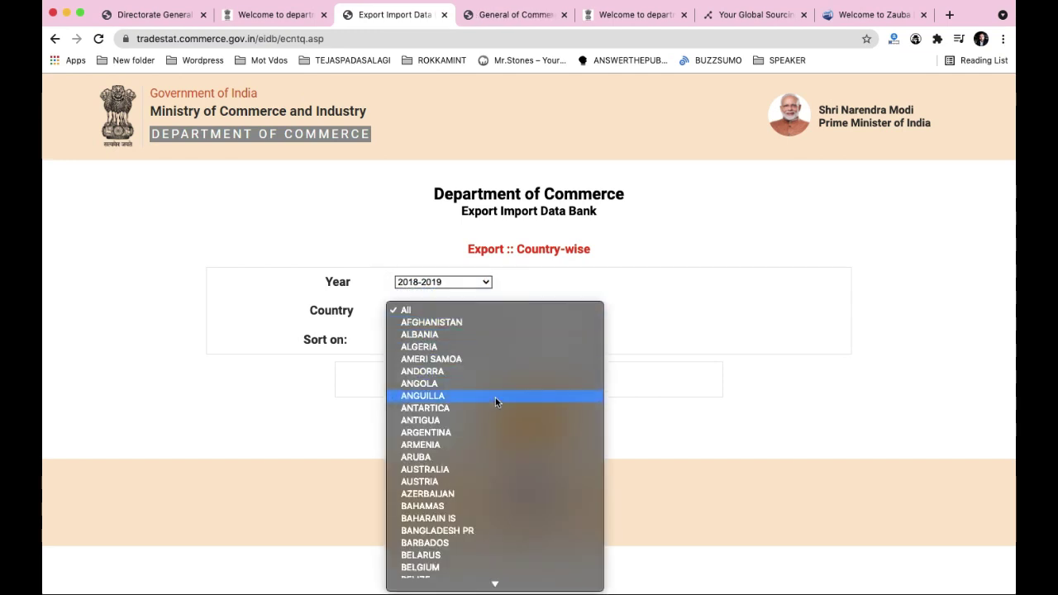
pyautogui.scroll(-10, 501, 434)
pyautogui.scroll(-15, 518, 339)
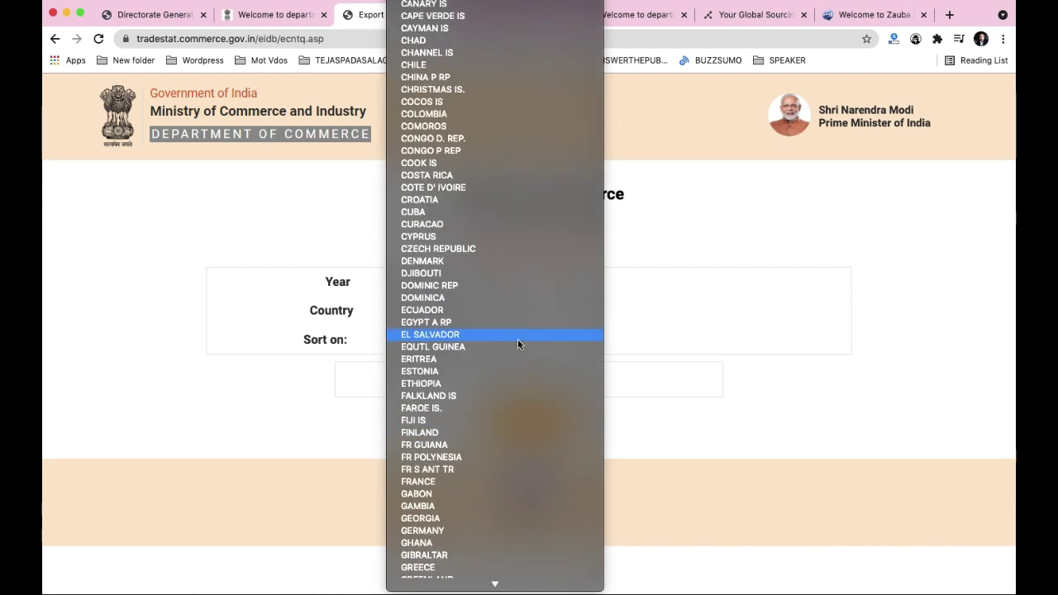
pyautogui.scroll(20, 518, 339)
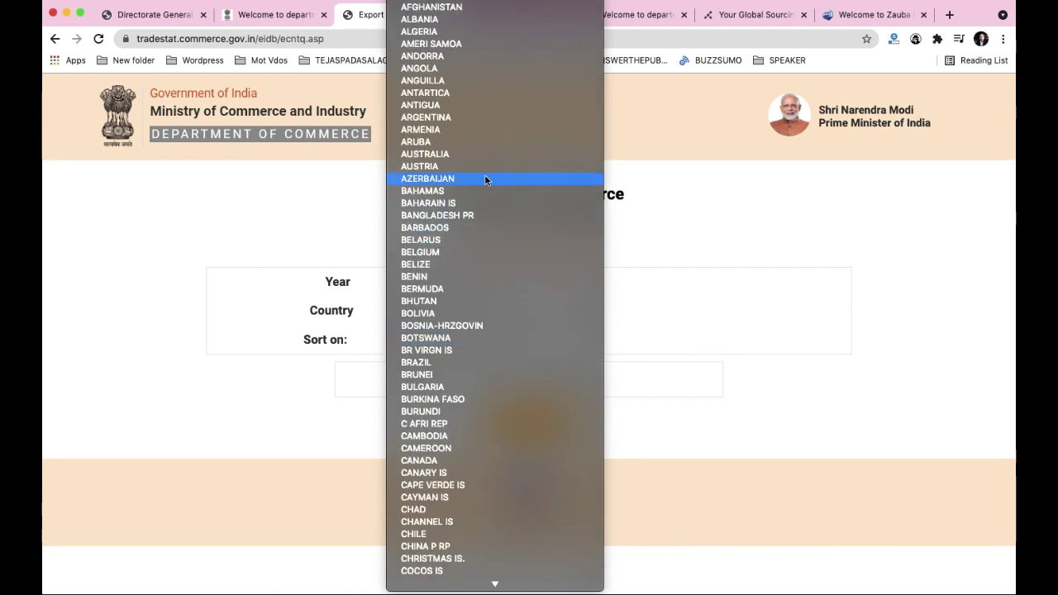
pyautogui.click(447, 154)
pyautogui.click(514, 344)
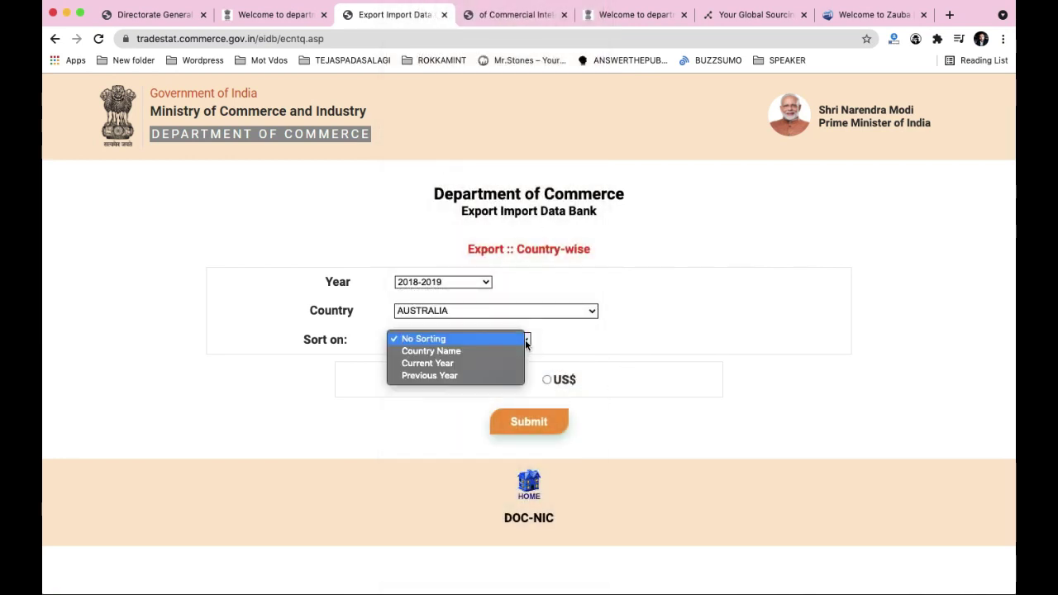
pyautogui.click(544, 359)
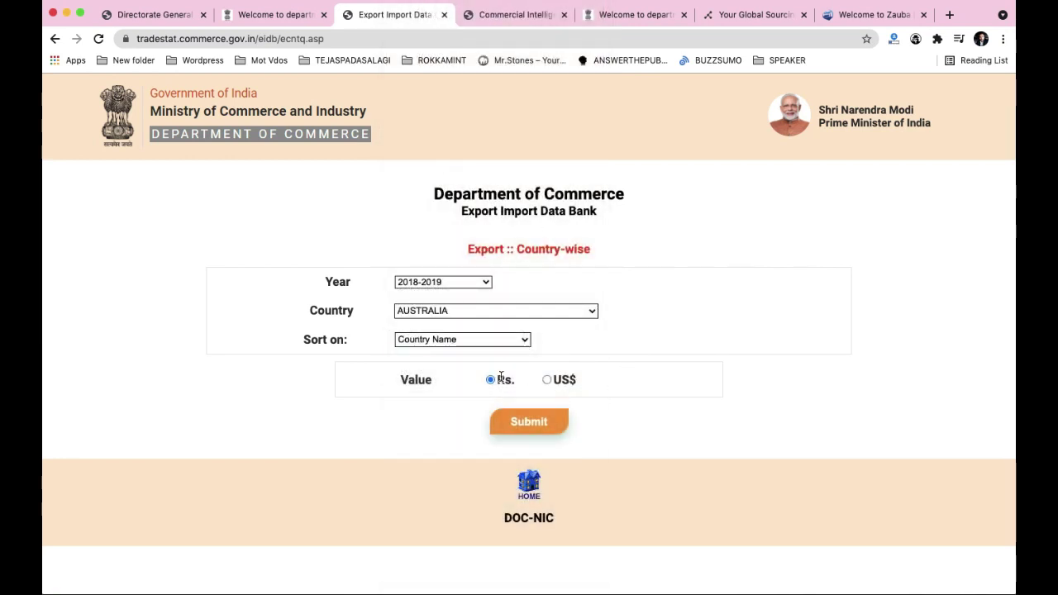
pyautogui.click(523, 422)
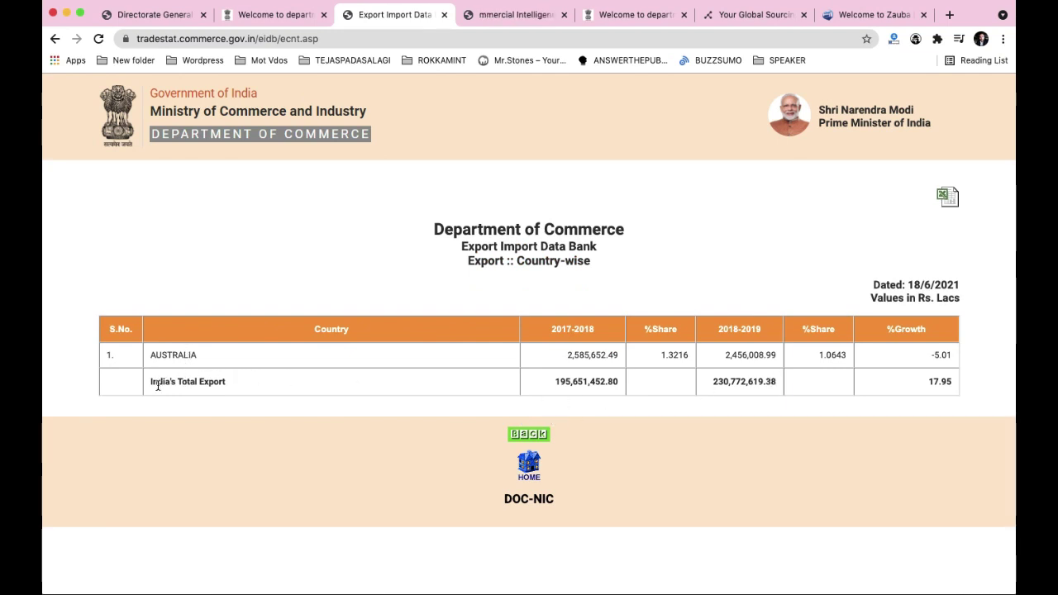
# - Examine India's total export figures for 2017-2018 and 2018-2019 in the Australia report, and return to the data bank home page
pyautogui.moveTo(558, 382); pyautogui.dragTo(650, 385)
pyautogui.click(555, 382)
pyautogui.moveTo(714, 379); pyautogui.dragTo(868, 370)
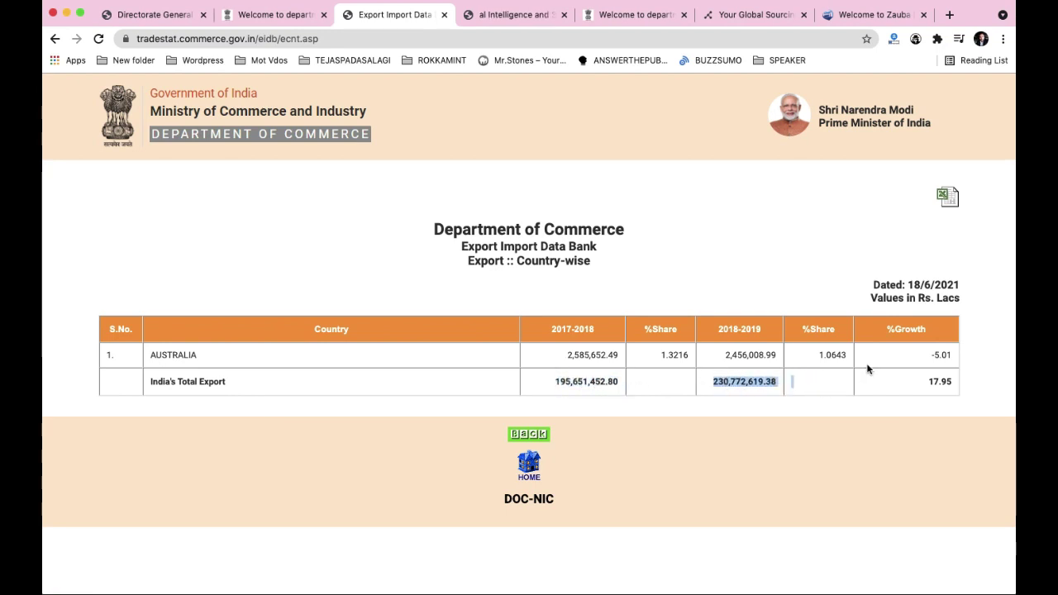
pyautogui.click(882, 307)
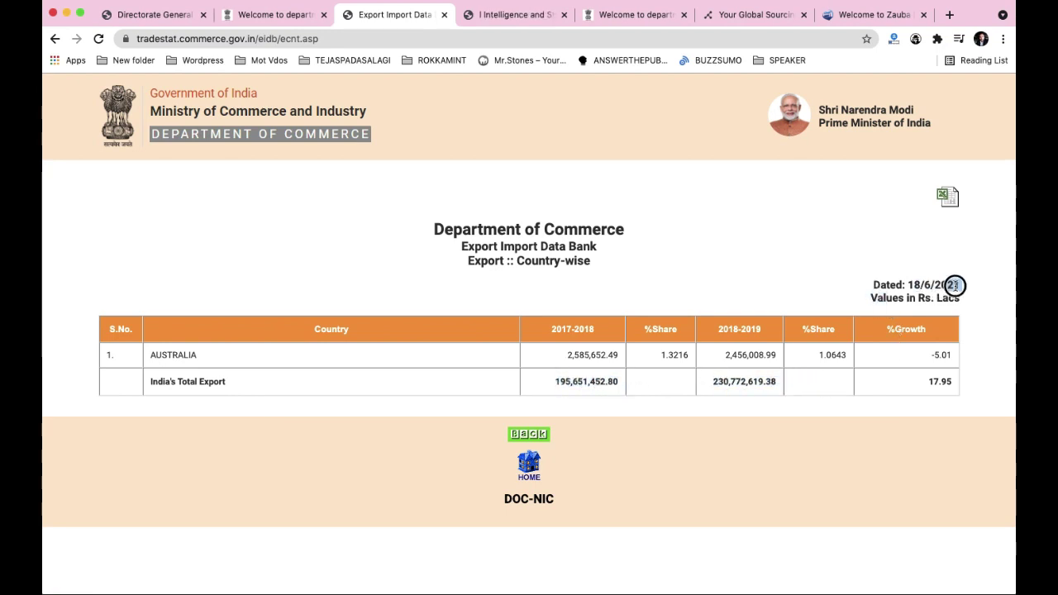
pyautogui.click(542, 435)
pyautogui.click(534, 463)
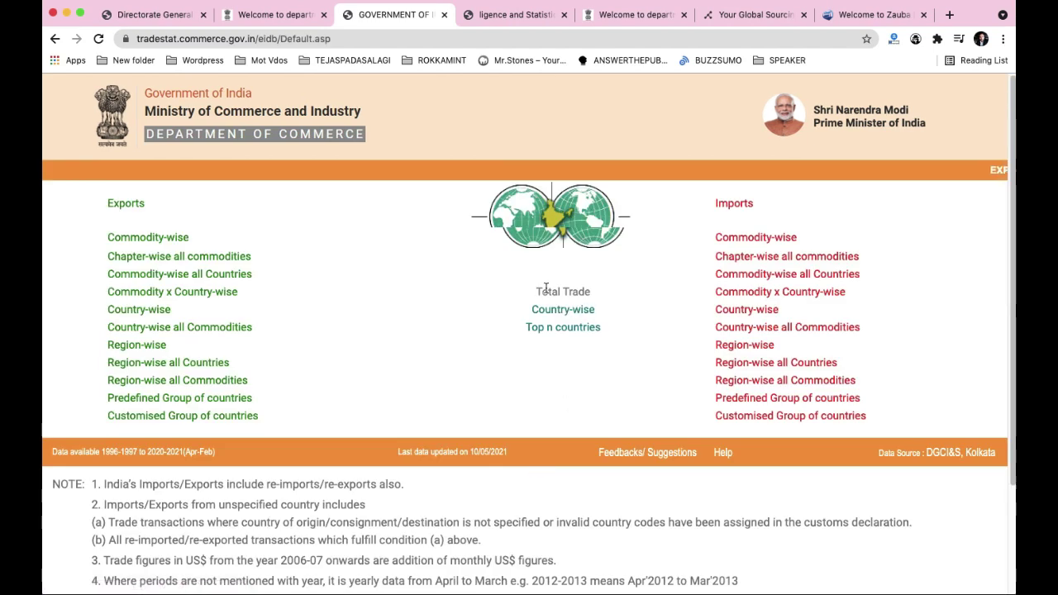
pyautogui.click(124, 311)
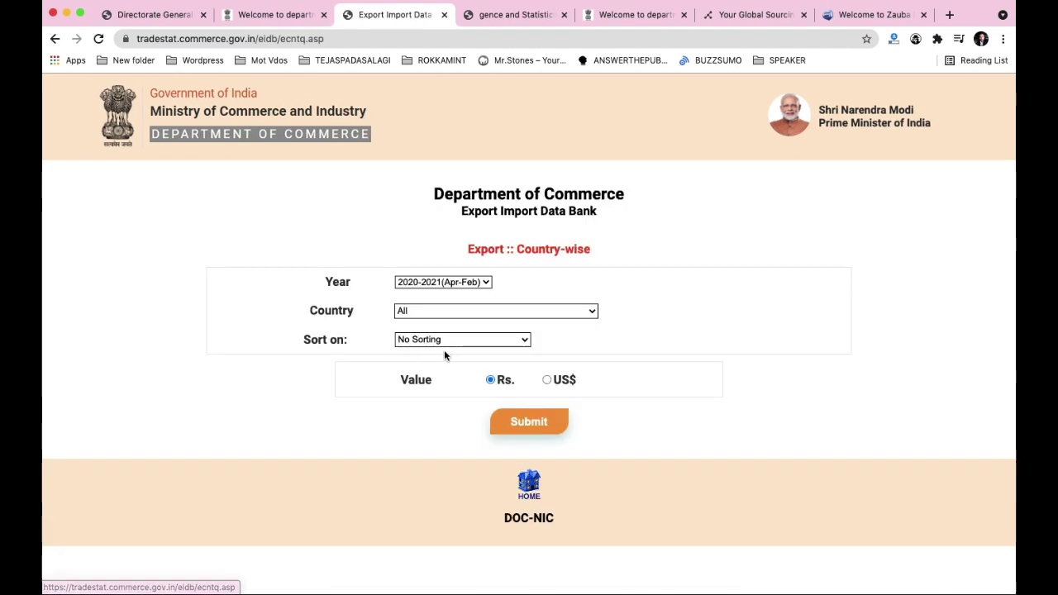
pyautogui.click(529, 312)
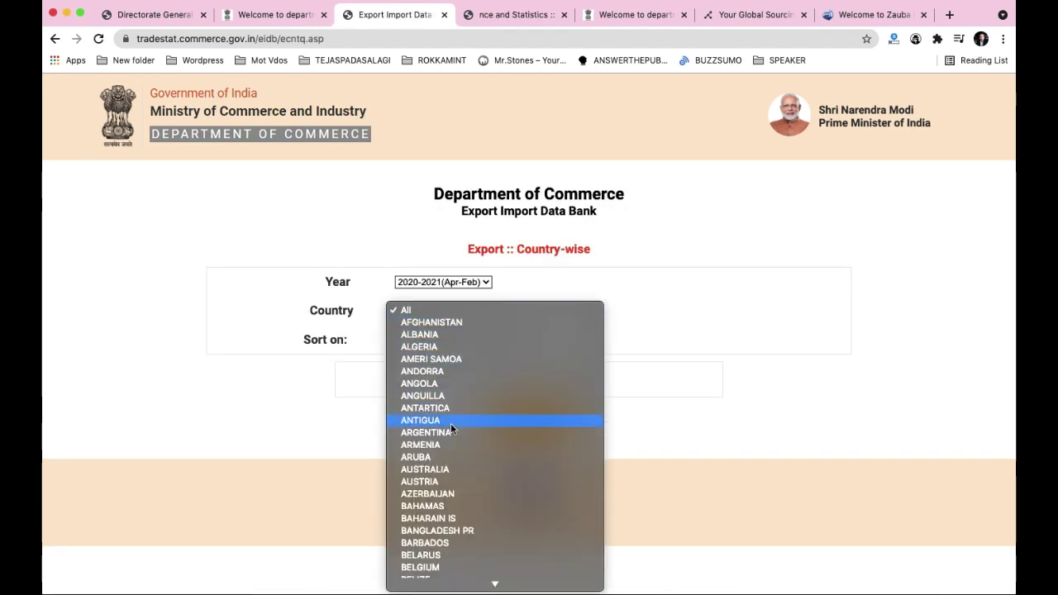
pyautogui.click(455, 469)
pyautogui.click(474, 344)
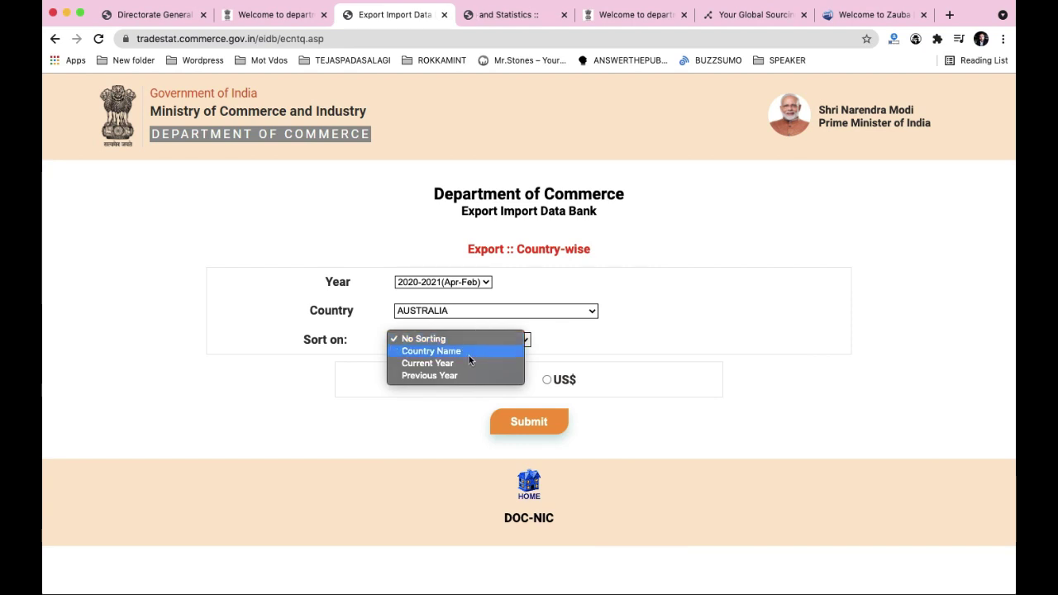
pyautogui.press('super+bracketleft')
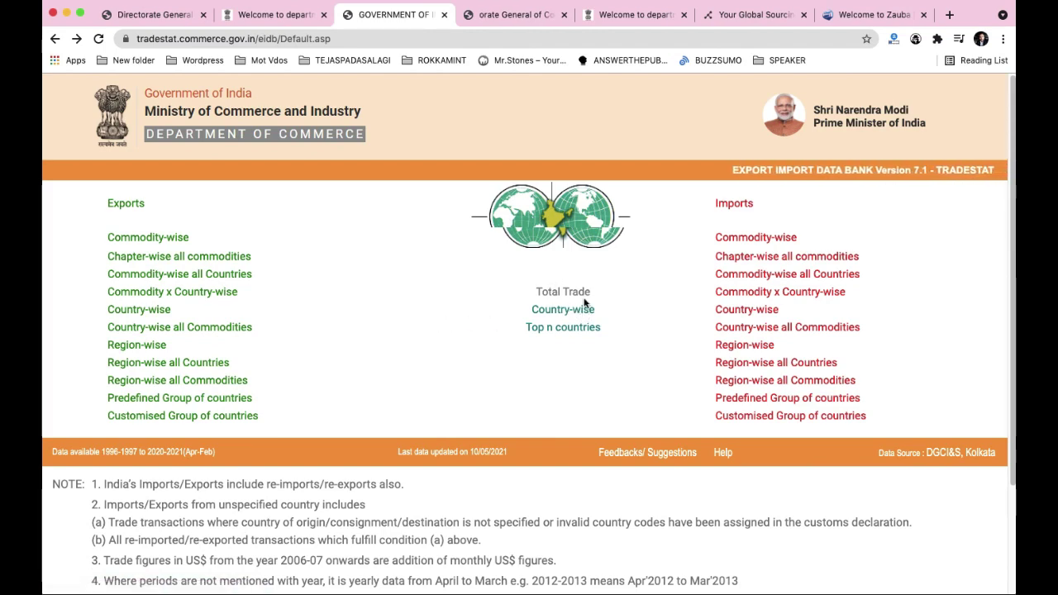
# - Open the total trade query for the top n countries and set the year to 2018-2019 and the value to US$
pyautogui.click(562, 327)
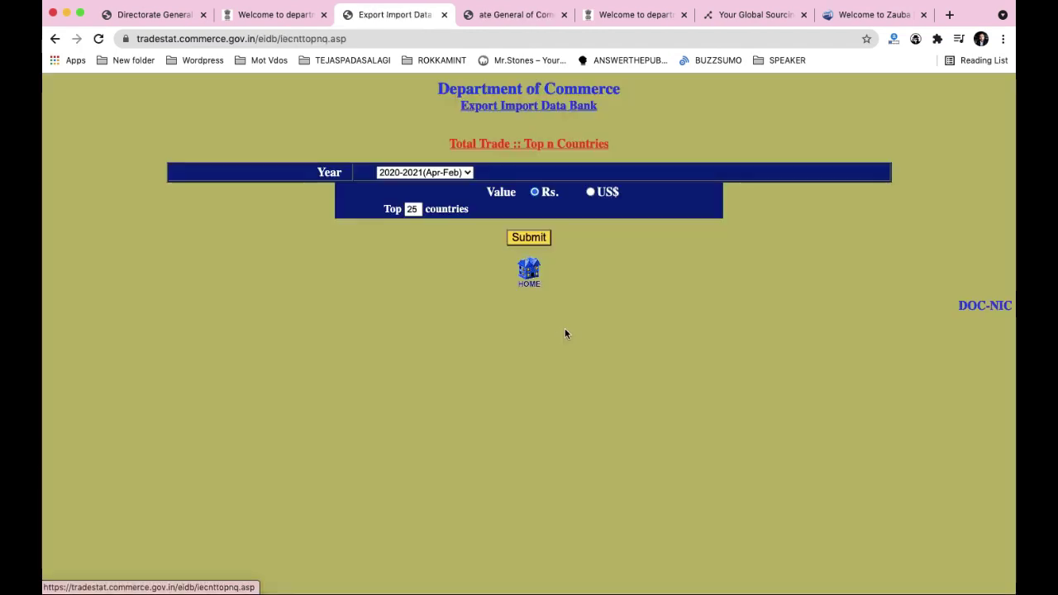
pyautogui.click(465, 175)
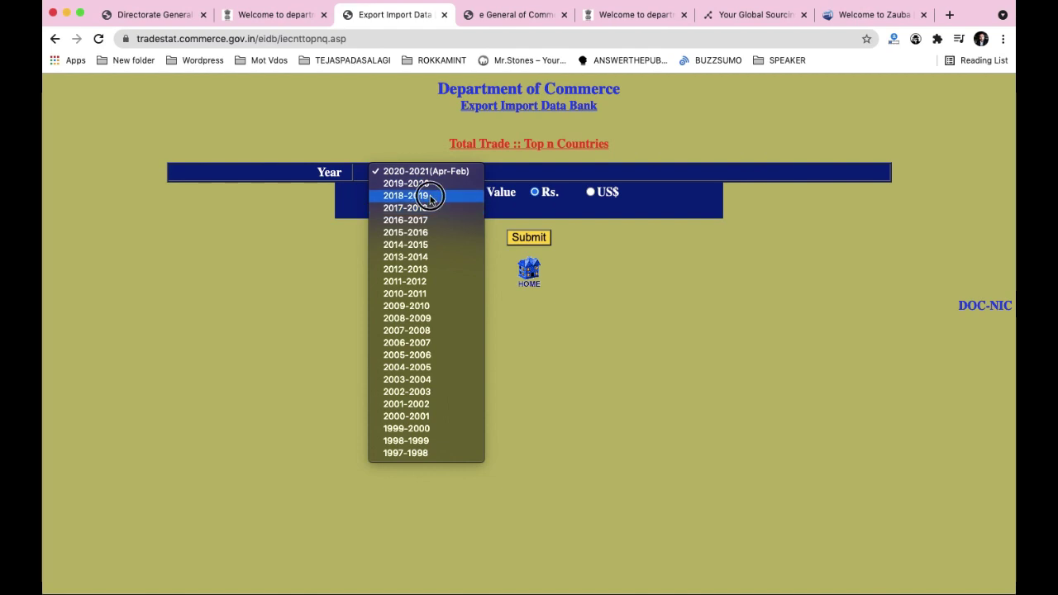
pyautogui.click(432, 196)
pyautogui.click(591, 193)
# - Limit the total trade query to the top 10 countries
pyautogui.click(421, 209)
pyautogui.click(413, 209)
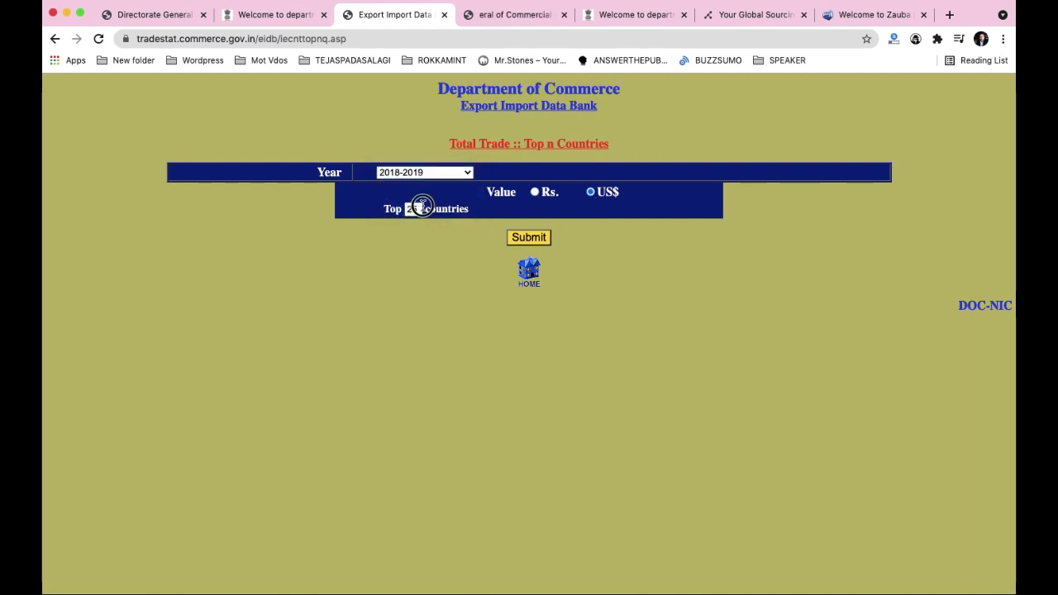
pyautogui.press('BackSpace')
pyautogui.press('BackSpace')
pyautogui.write('1')
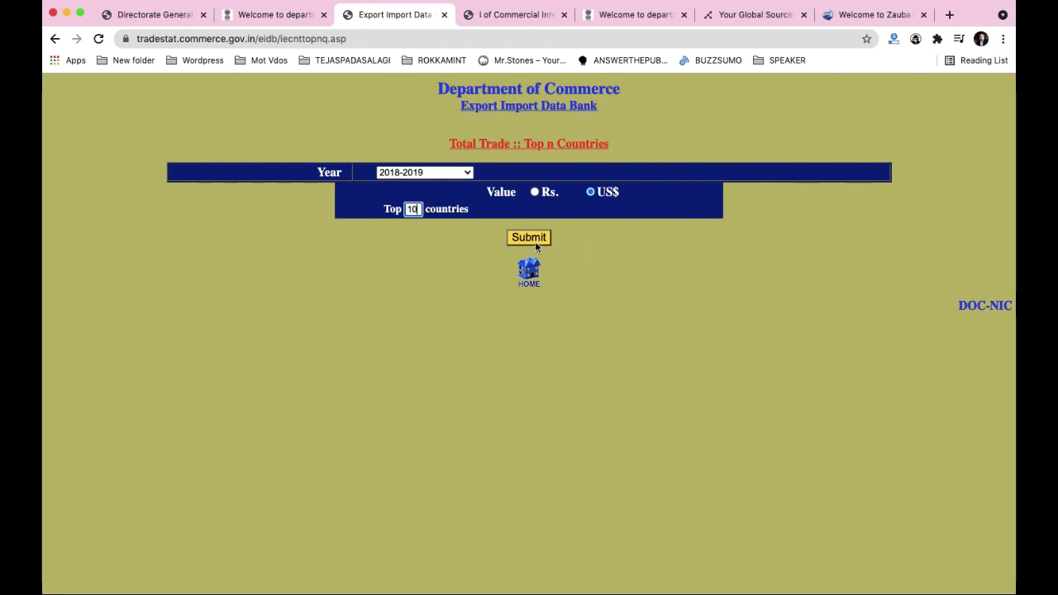
# - Submit the top-countries total trade query and examine the export, import and total trade values for the USA
pyautogui.click(535, 243)
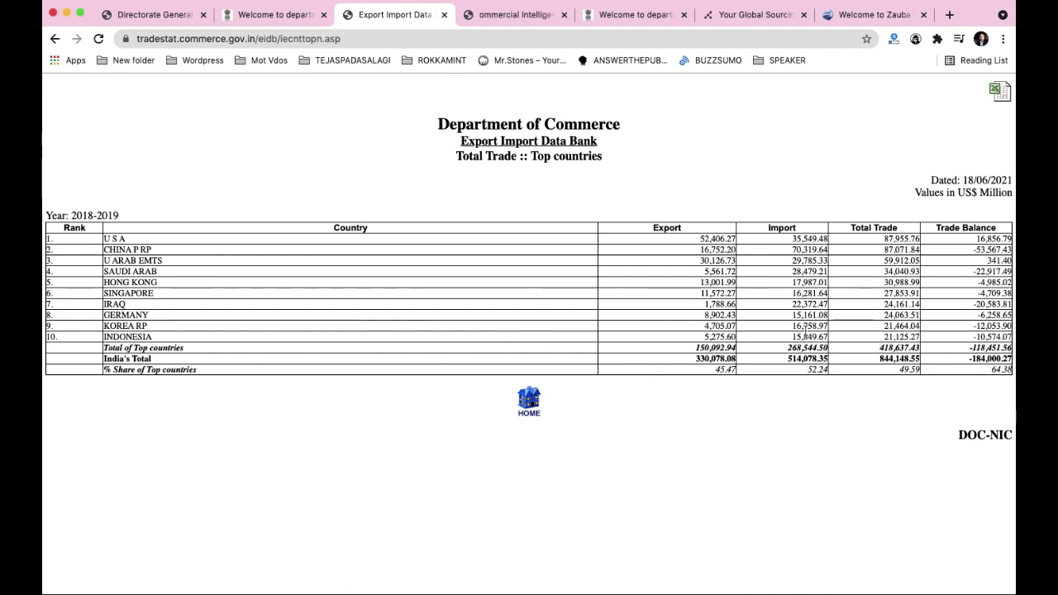
pyautogui.moveTo(961, 180); pyautogui.dragTo(1012, 180)
pyautogui.moveTo(106, 240); pyautogui.dragTo(1011, 229)
pyautogui.click(851, 212)
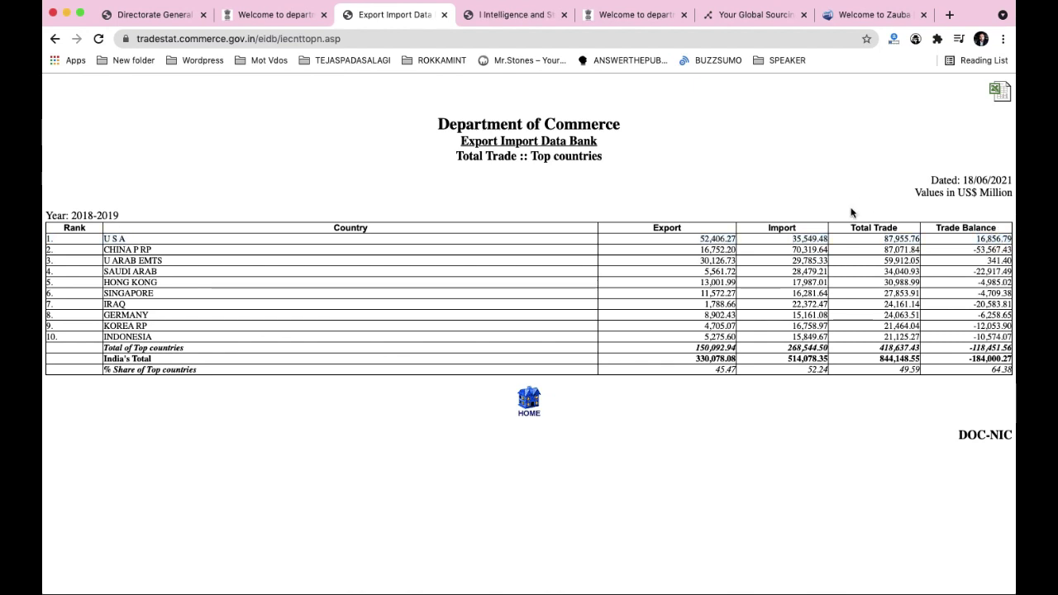
pyautogui.moveTo(699, 240); pyautogui.dragTo(737, 240)
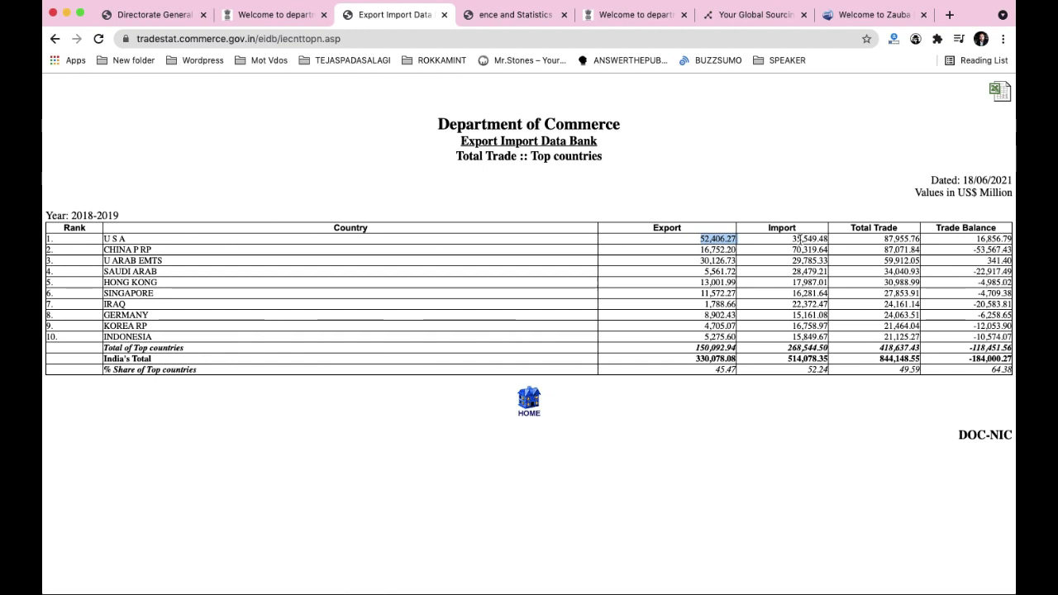
pyautogui.moveTo(792, 239); pyautogui.dragTo(826, 240)
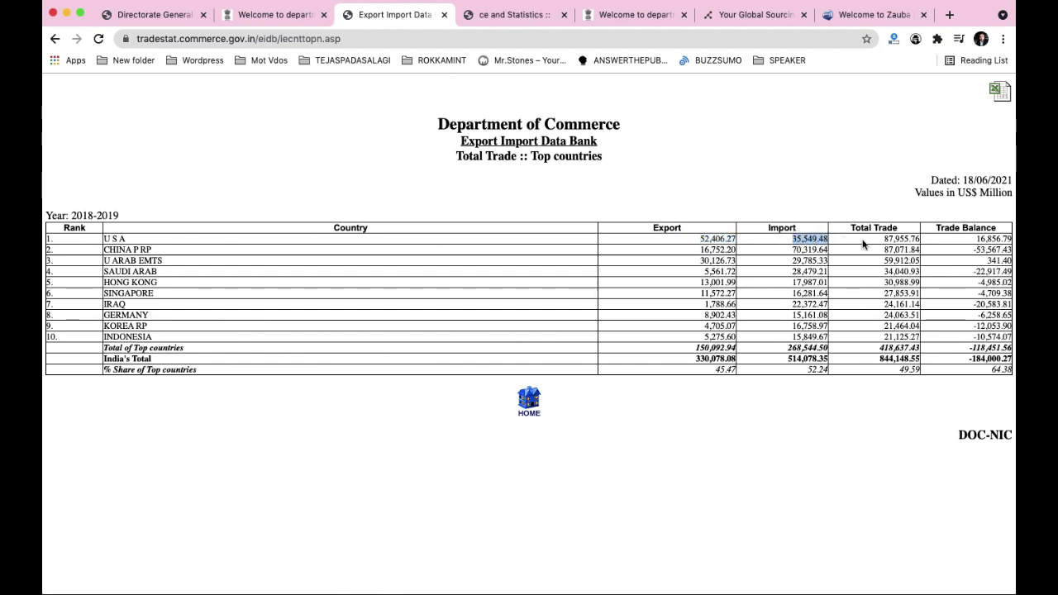
pyautogui.moveTo(884, 240); pyautogui.dragTo(923, 241)
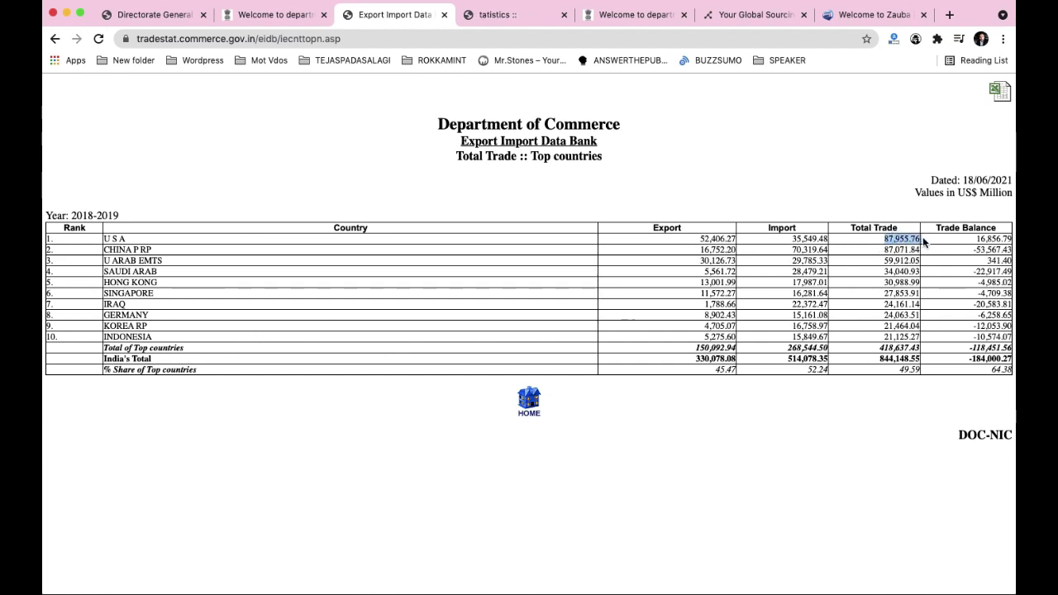
# - Review the list of the top ten trading partners for 2018-2019, and return to the data bank home page
pyautogui.click(53, 252)
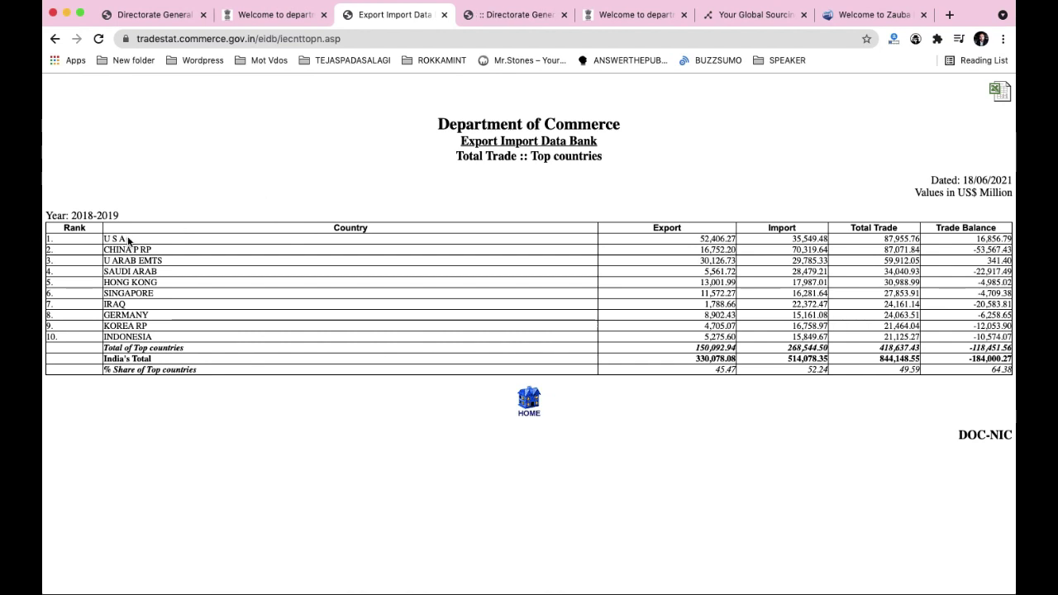
pyautogui.moveTo(103, 239); pyautogui.dragTo(158, 339)
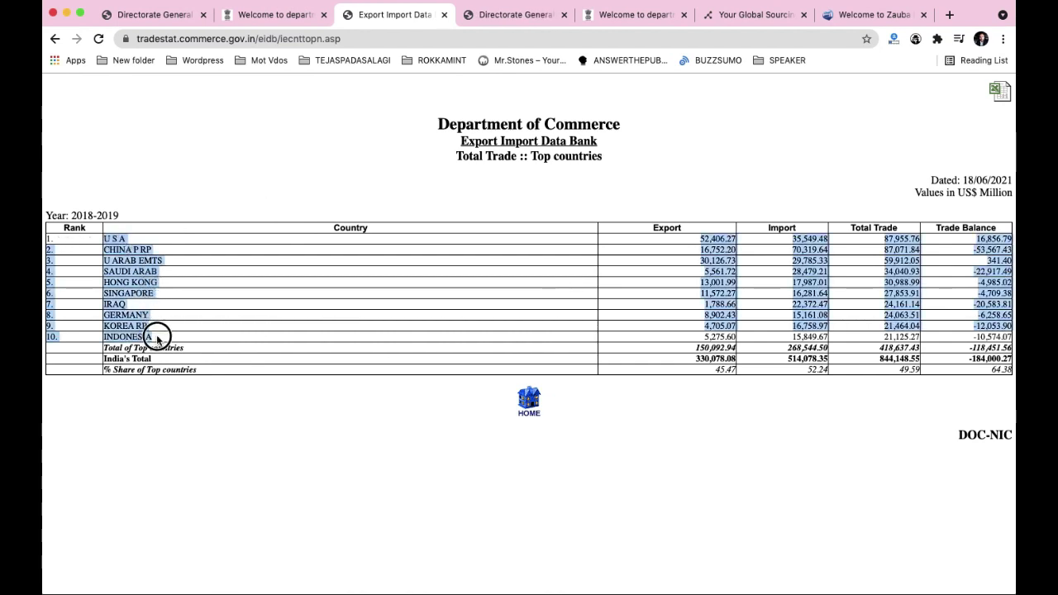
pyautogui.click(140, 241)
pyautogui.moveTo(104, 239)
pyautogui.mouseDown()
pyautogui.moveTo(135, 246)
pyautogui.moveTo(111, 242)
pyautogui.mouseUp()
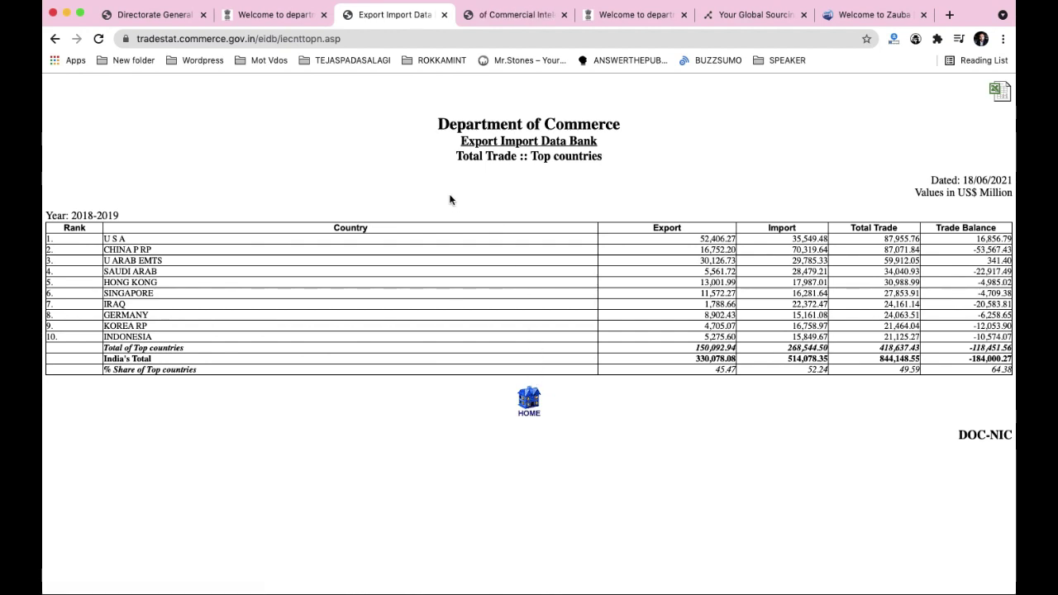
pyautogui.click(527, 389)
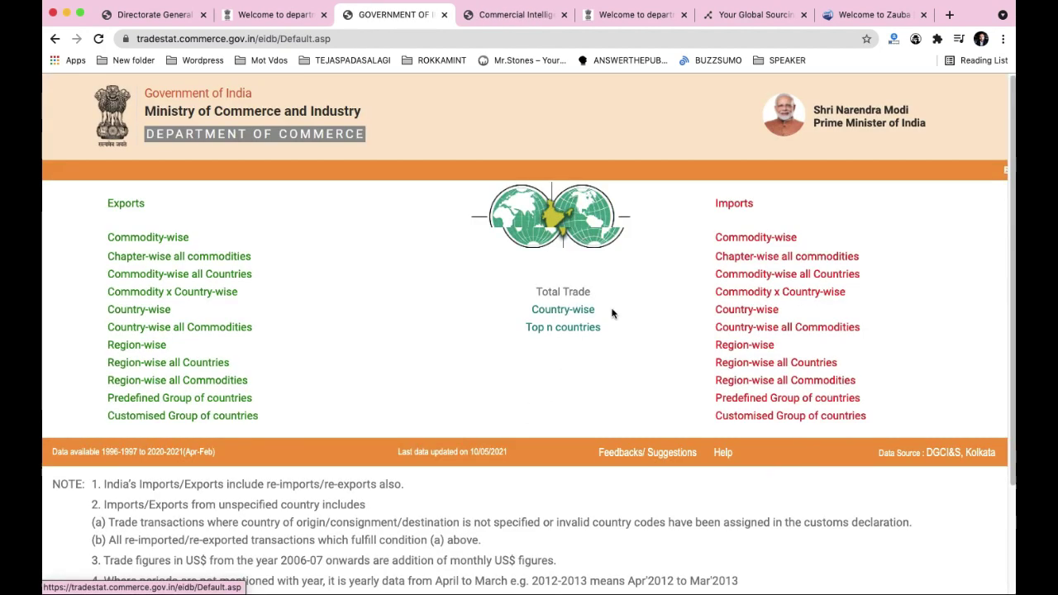
pyautogui.scroll(-3, 462, 245)
pyautogui.scroll(3, 463, 250)
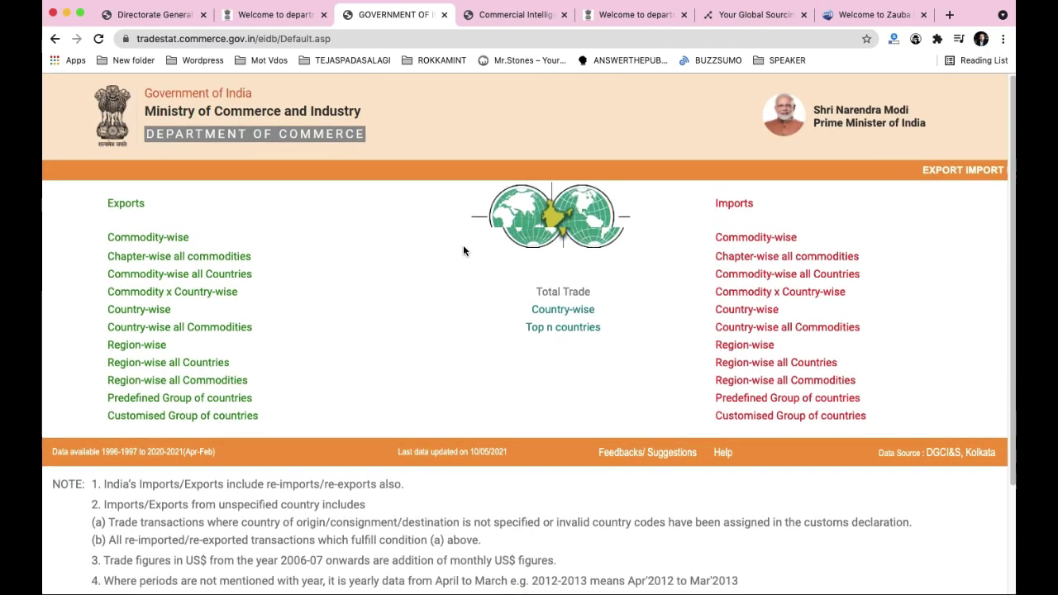
pyautogui.scroll(-2, 623, 252)
pyautogui.scroll(2, 624, 252)
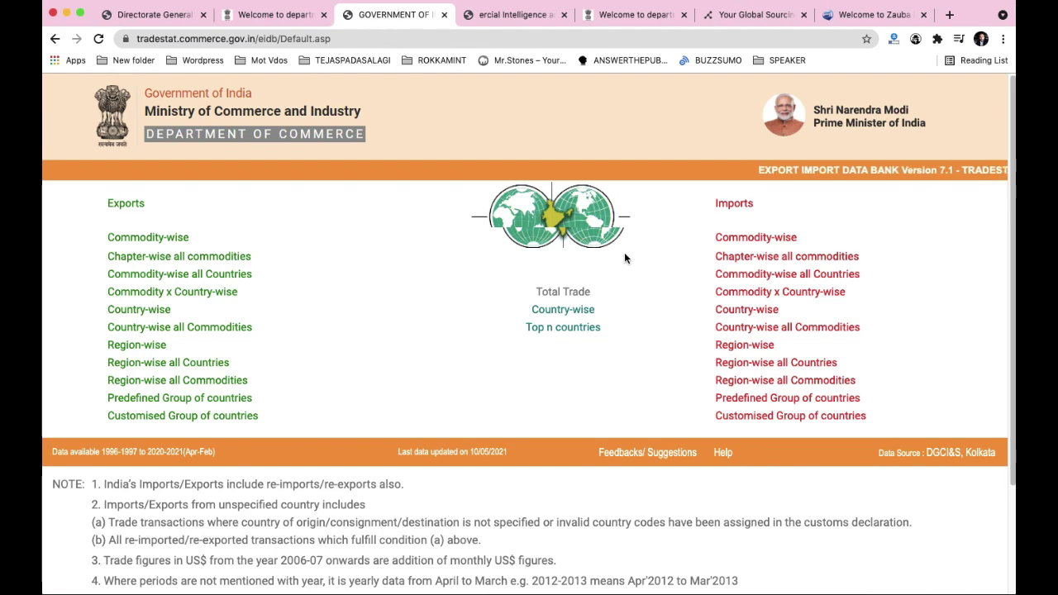
pyautogui.click(505, 17)
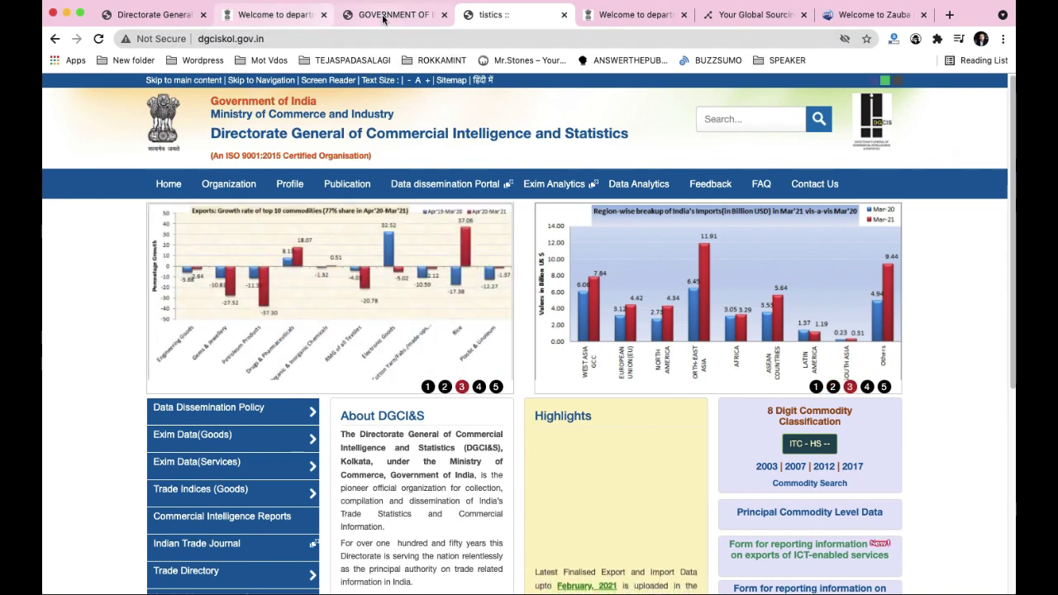
pyautogui.click(277, 15)
pyautogui.click(420, 14)
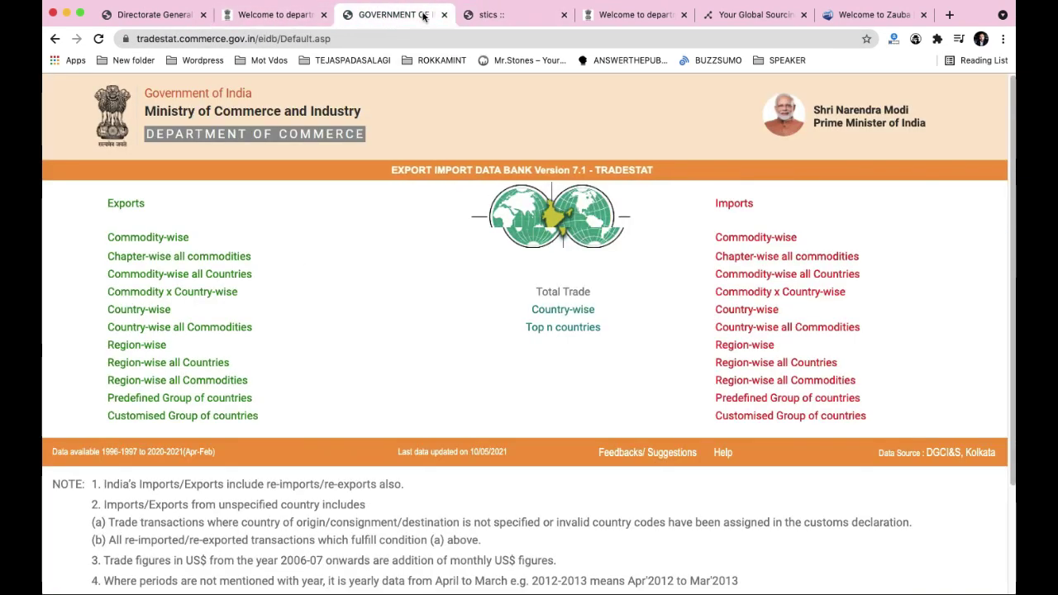
# - Open World Trade Analytics from the DGCI&S website and go to the Export Analysis (Item Level) dashboard
pyautogui.click(501, 14)
pyautogui.moveTo(633, 188)
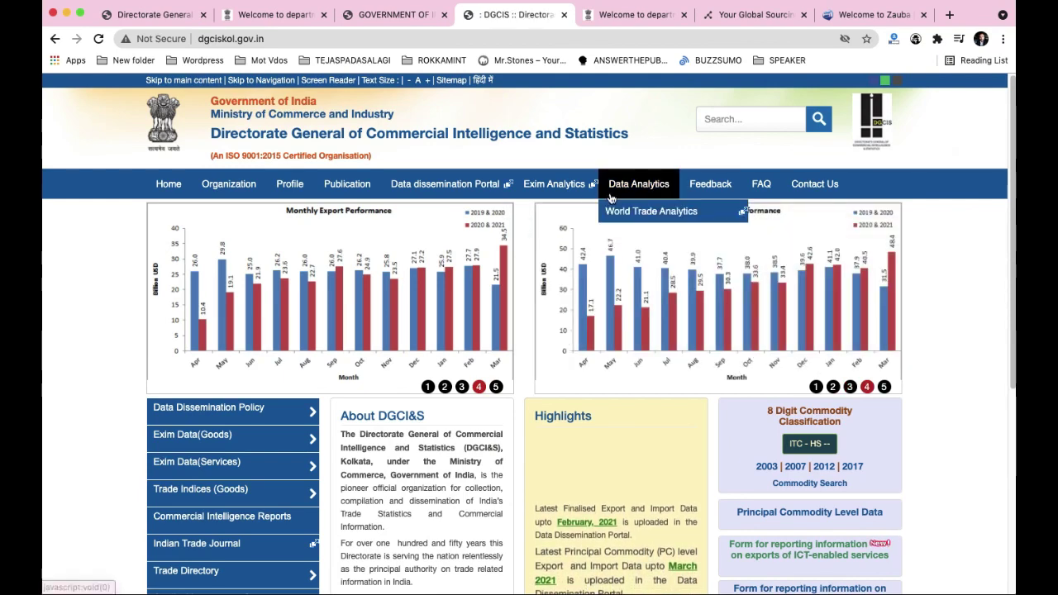
pyautogui.click(644, 211)
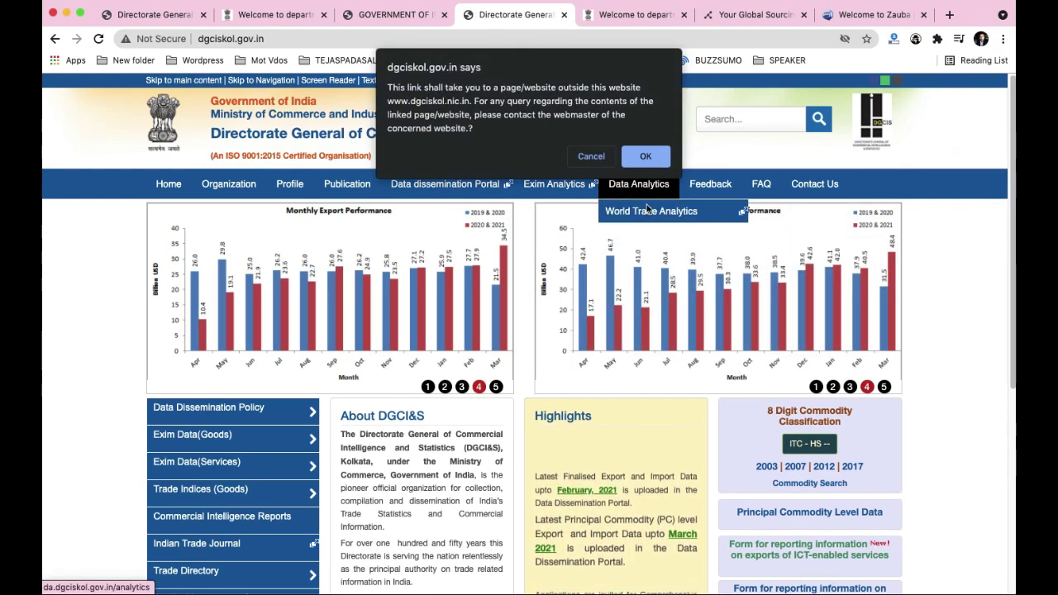
pyautogui.click(642, 158)
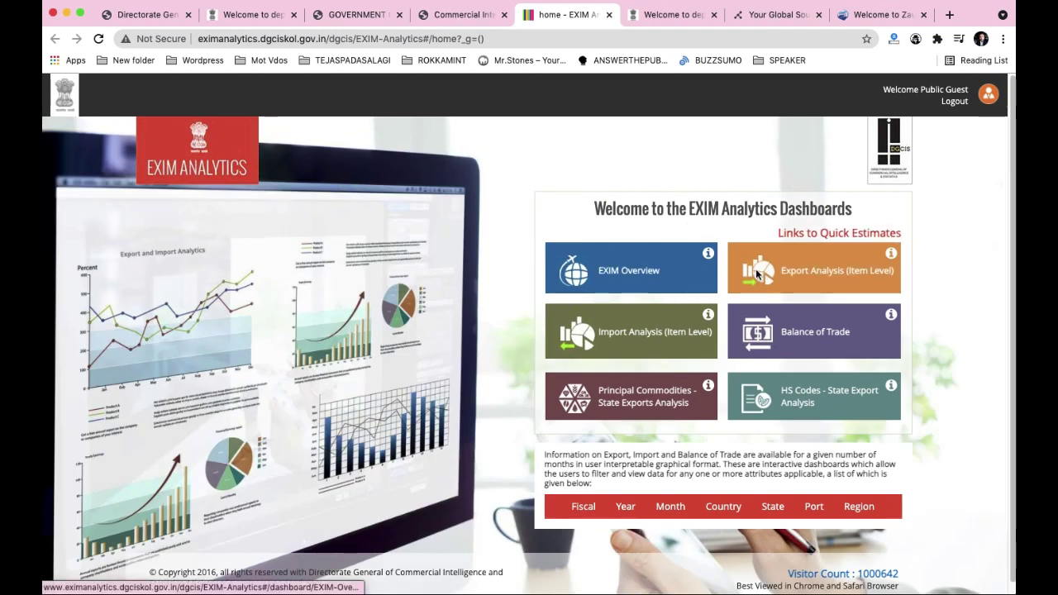
pyautogui.click(838, 277)
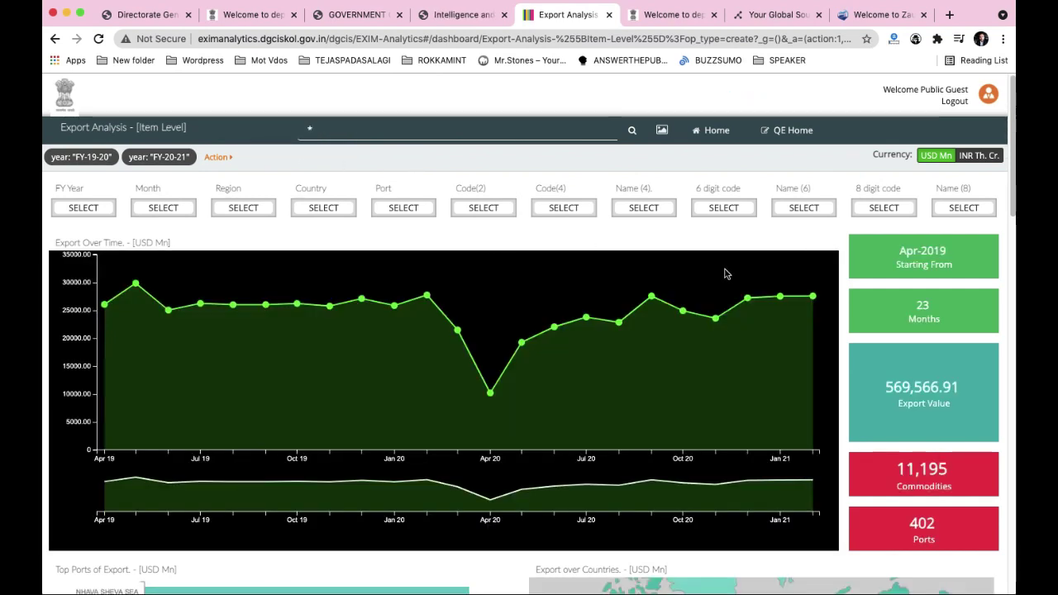
# - Filter the export analysis to financial year FY-18-19 only, deselecting FY-19-20 and FY-20-21
pyautogui.click(83, 210)
pyautogui.click(513, 295)
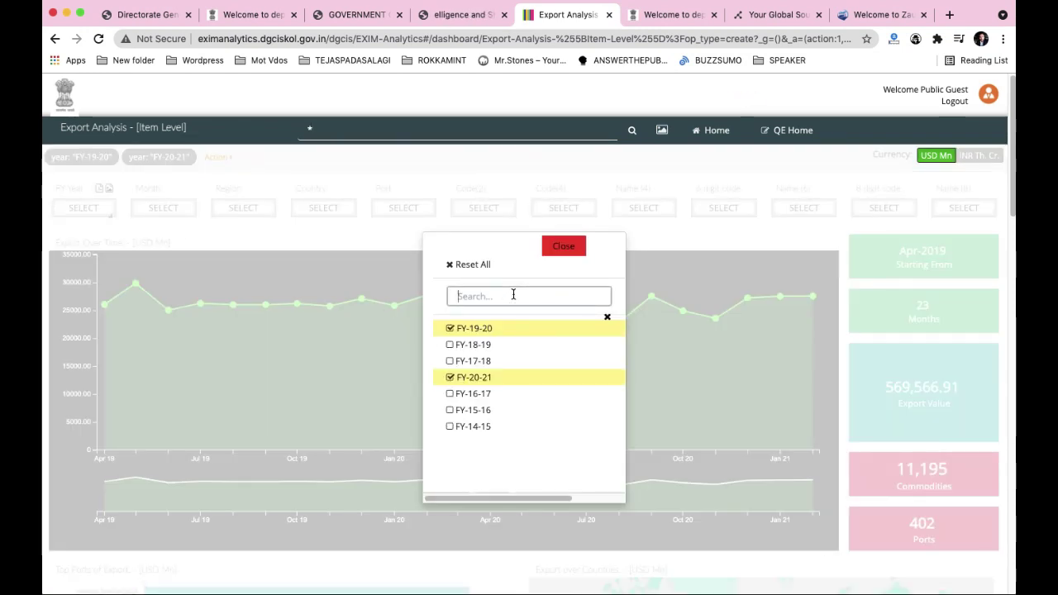
pyautogui.click(450, 345)
pyautogui.click(450, 328)
pyautogui.click(451, 379)
pyautogui.click(451, 382)
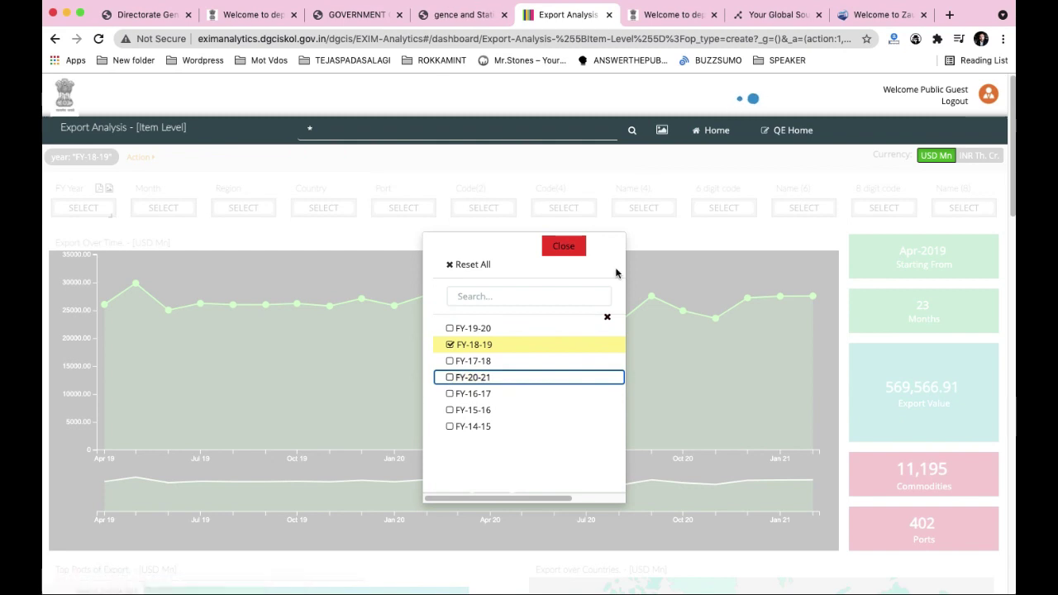
pyautogui.click(559, 251)
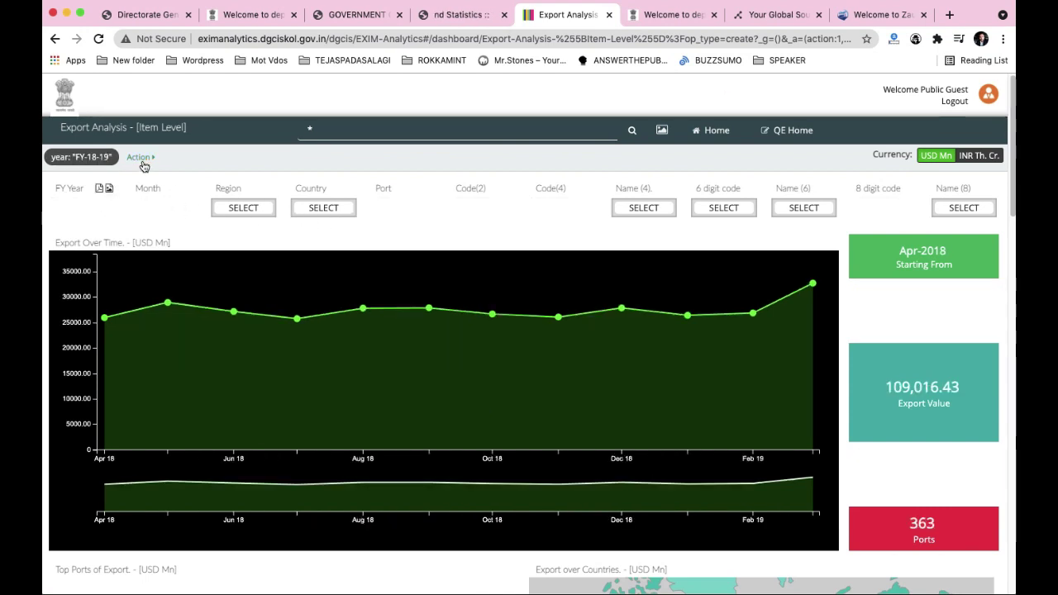
# - Filter the export analysis to the NORTH AMERICA region
pyautogui.click(247, 212)
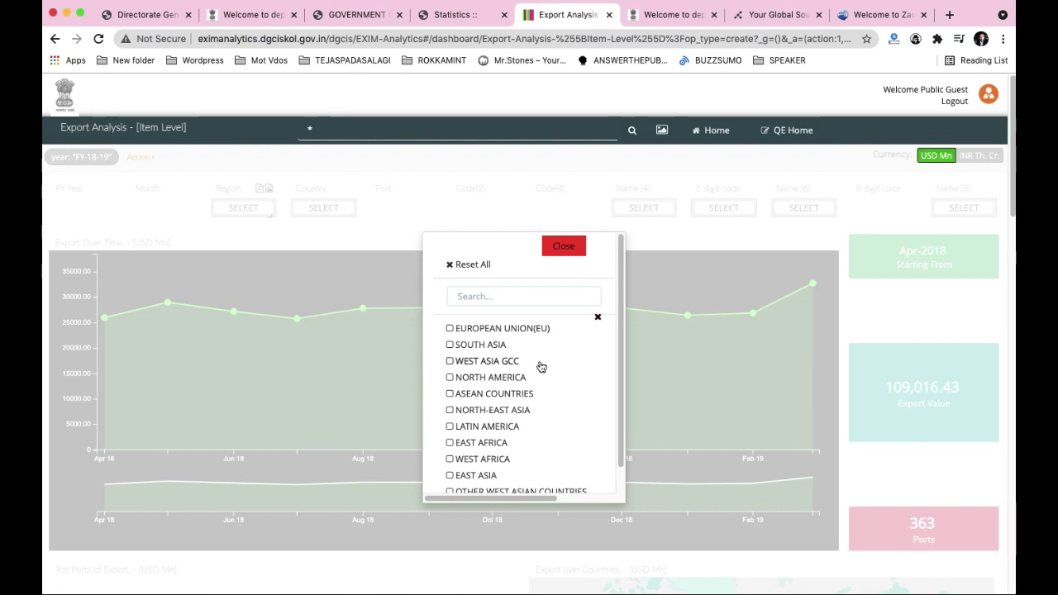
pyautogui.scroll(-1, 516, 431)
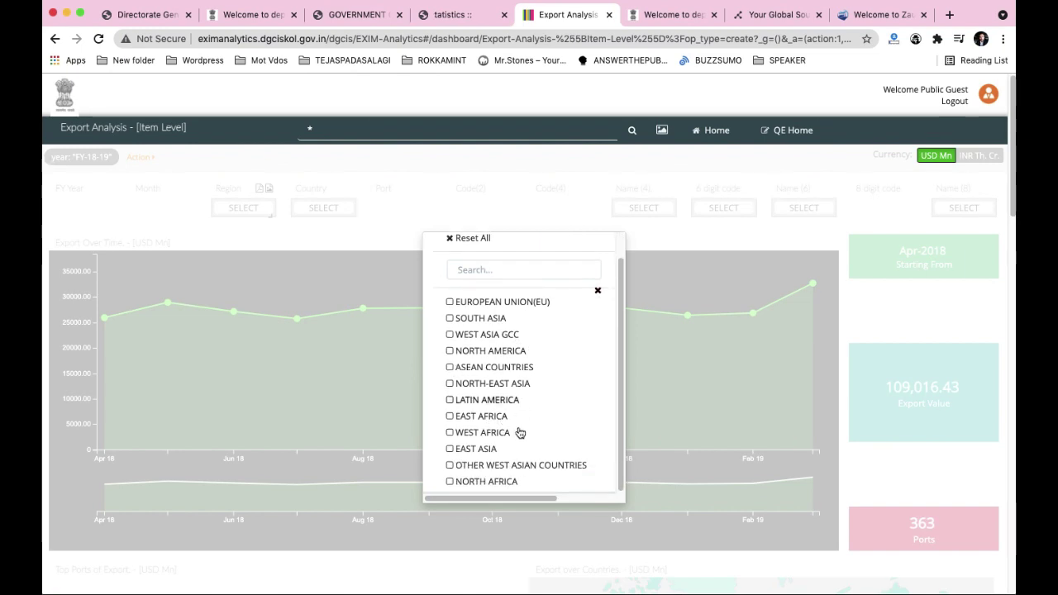
pyautogui.scroll(1, 520, 431)
pyautogui.scroll(-5, 520, 431)
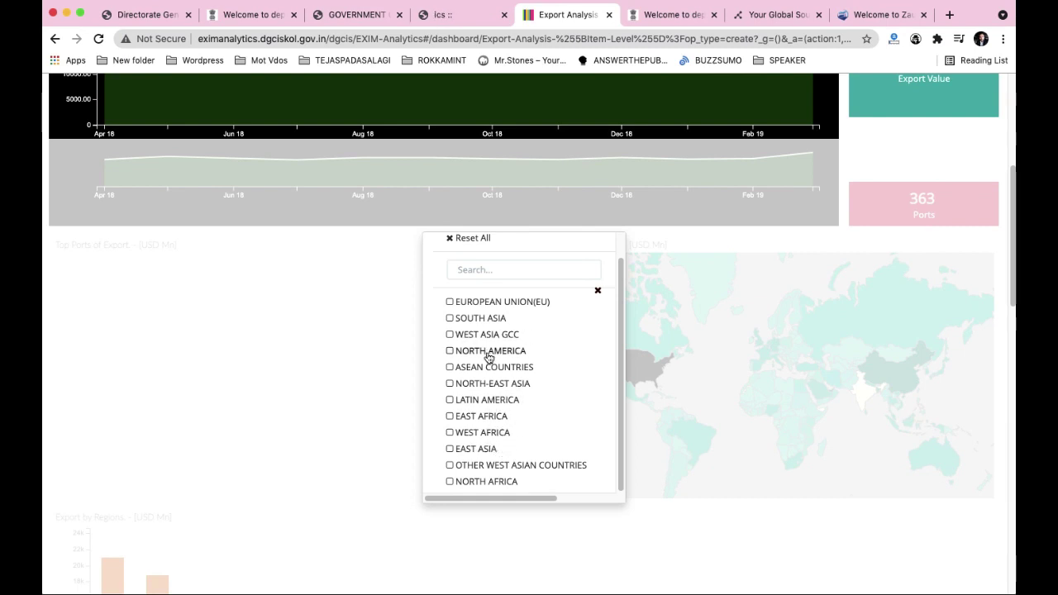
pyautogui.click(514, 353)
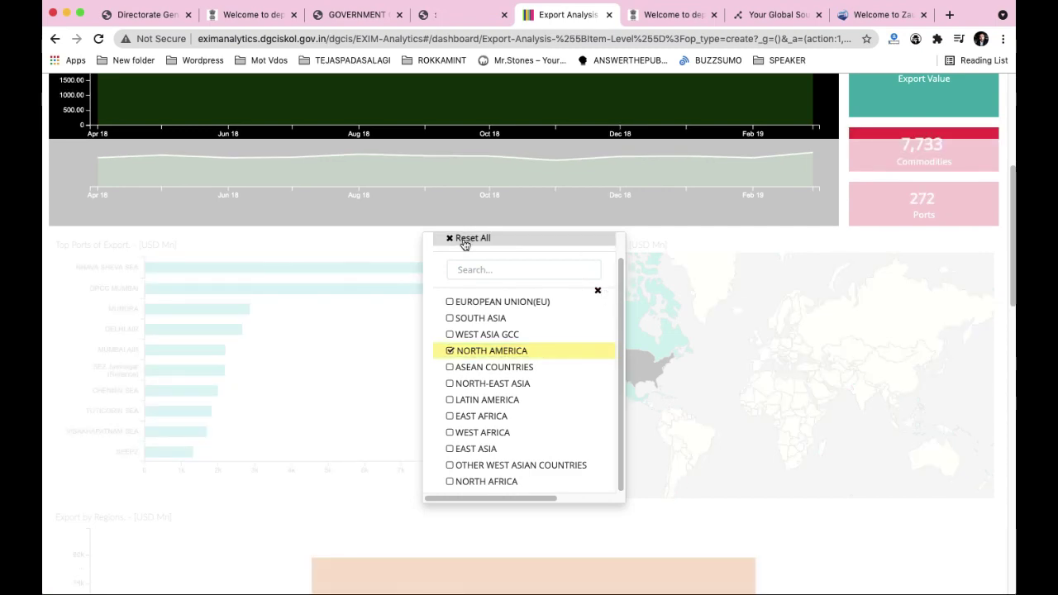
pyautogui.click(537, 214)
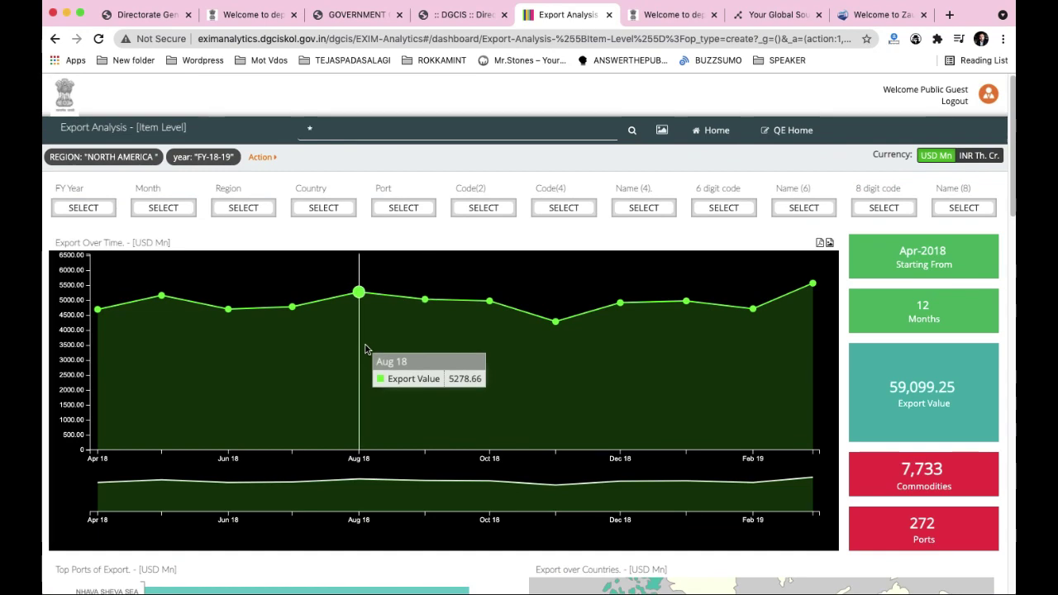
# - Look over the North America export charts and filter the dashboard to the month JAN-2019
pyautogui.scroll(4, 210, 303)
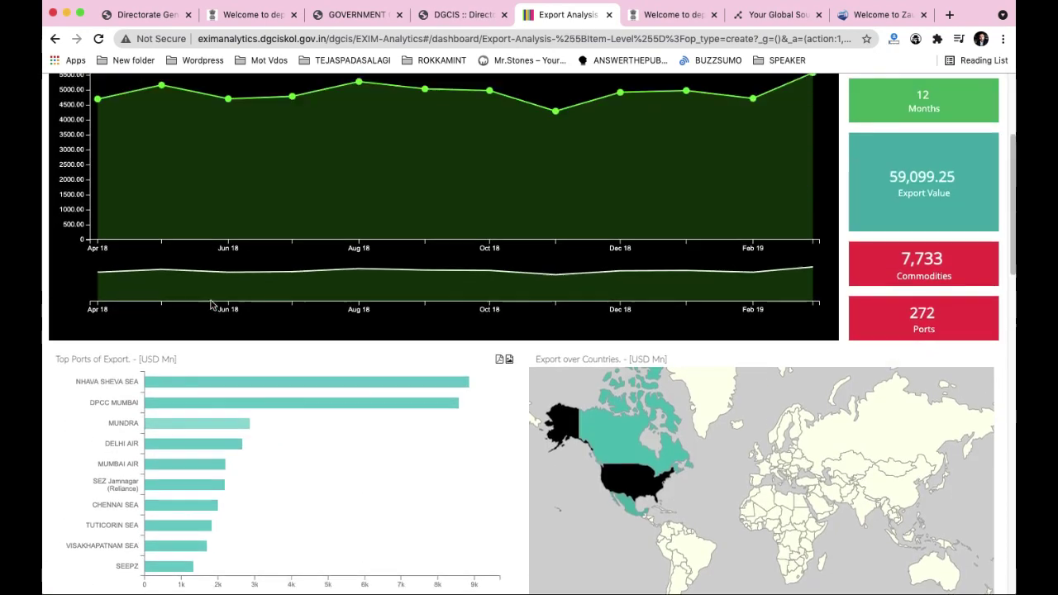
pyautogui.scroll(1, 210, 306)
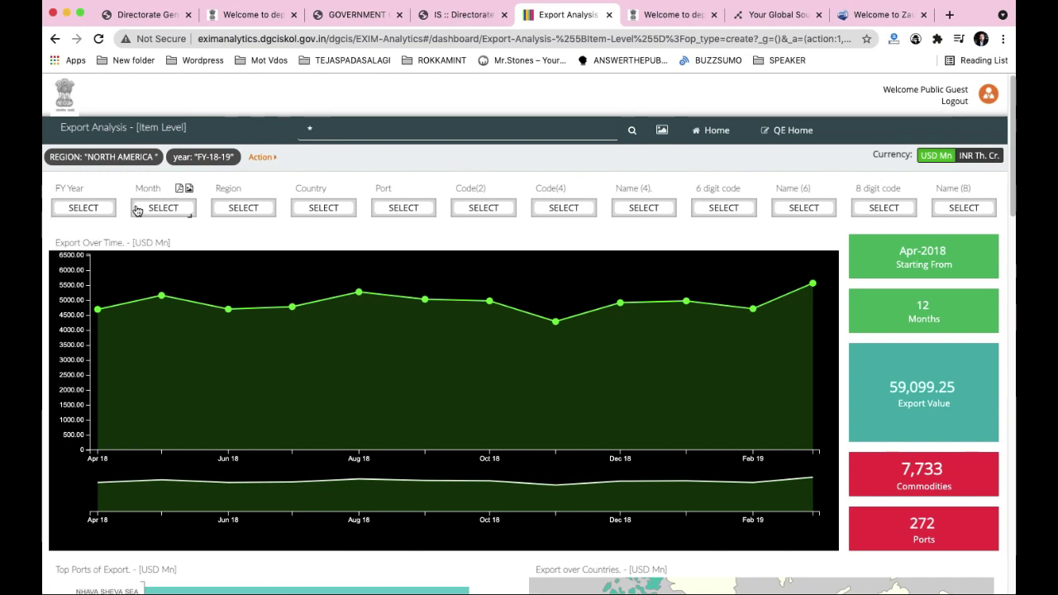
pyautogui.click(162, 209)
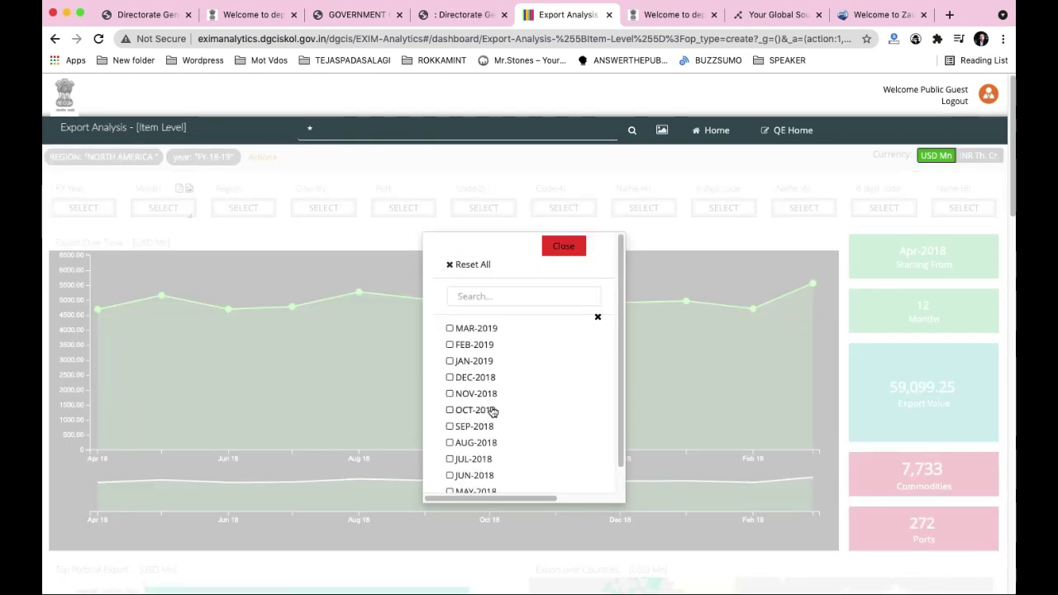
pyautogui.click(480, 362)
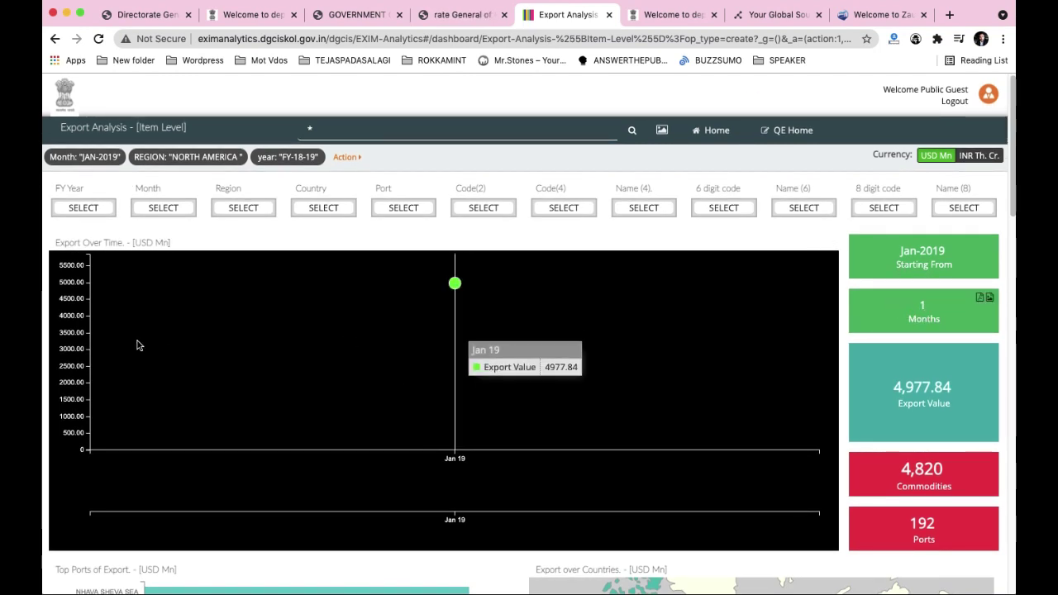
# - Remove the JAN-2019 month filter from the export analysis
pyautogui.click(166, 208)
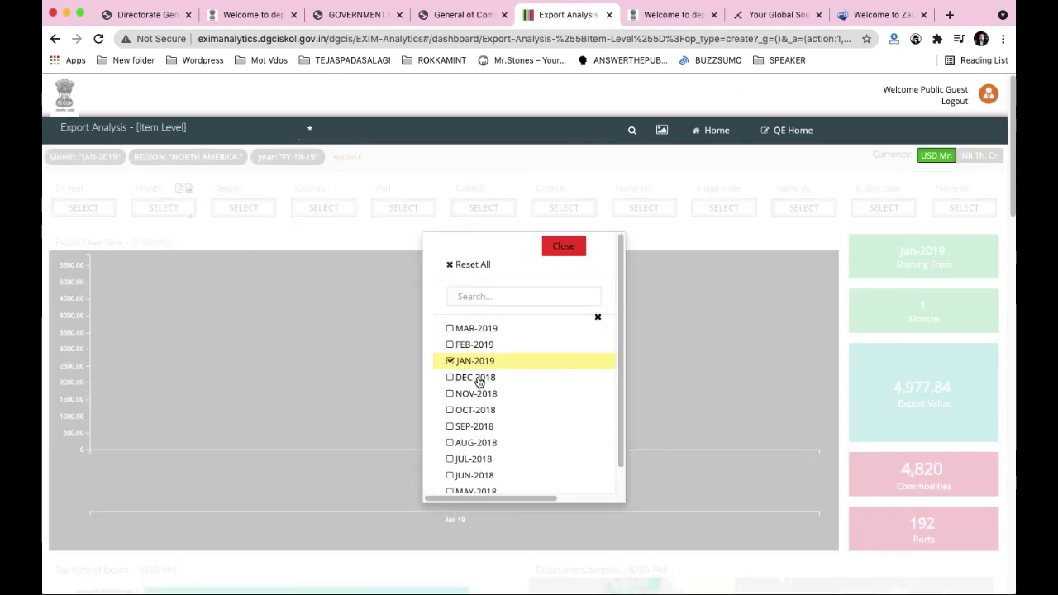
pyautogui.scroll(-5, 475, 366)
pyautogui.scroll(5, 473, 369)
pyautogui.click(564, 246)
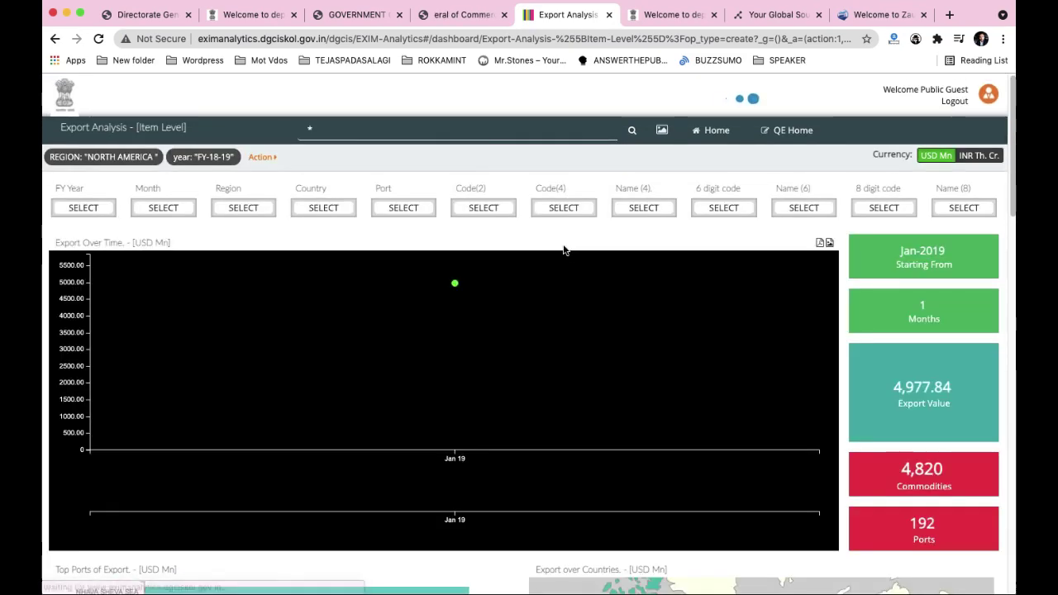
# - Filter the export analysis to the country U S A and the port NHAVA SHEVA SEA
pyautogui.click(337, 207)
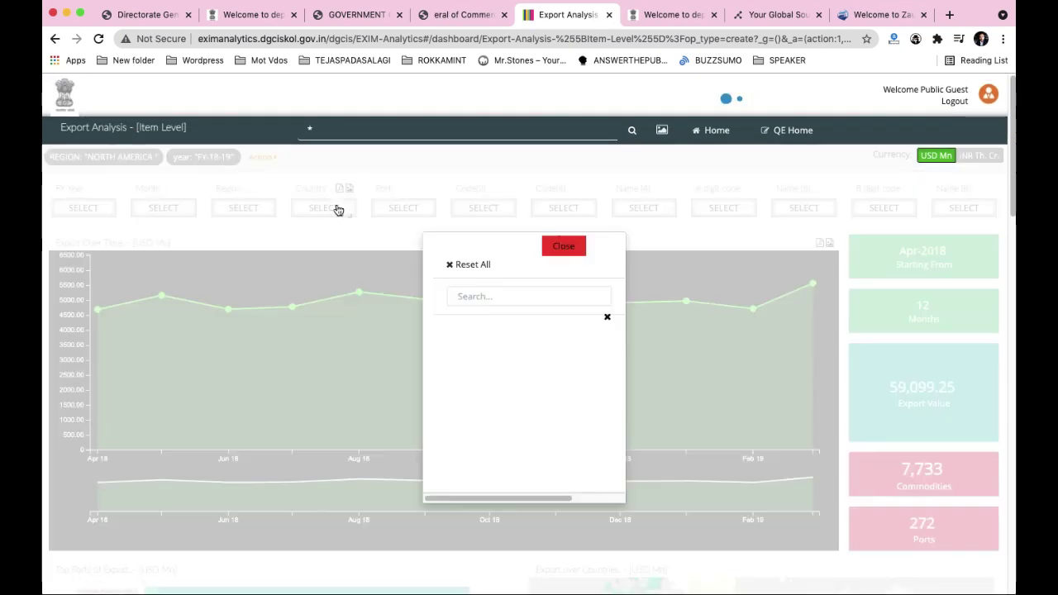
pyautogui.click(468, 329)
pyautogui.click(562, 248)
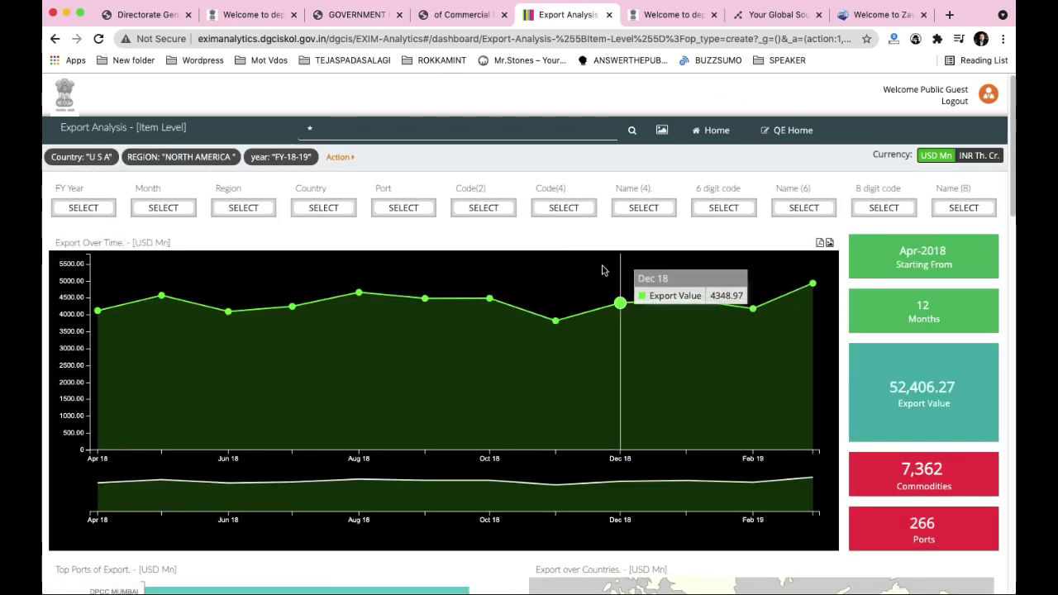
pyautogui.click(423, 209)
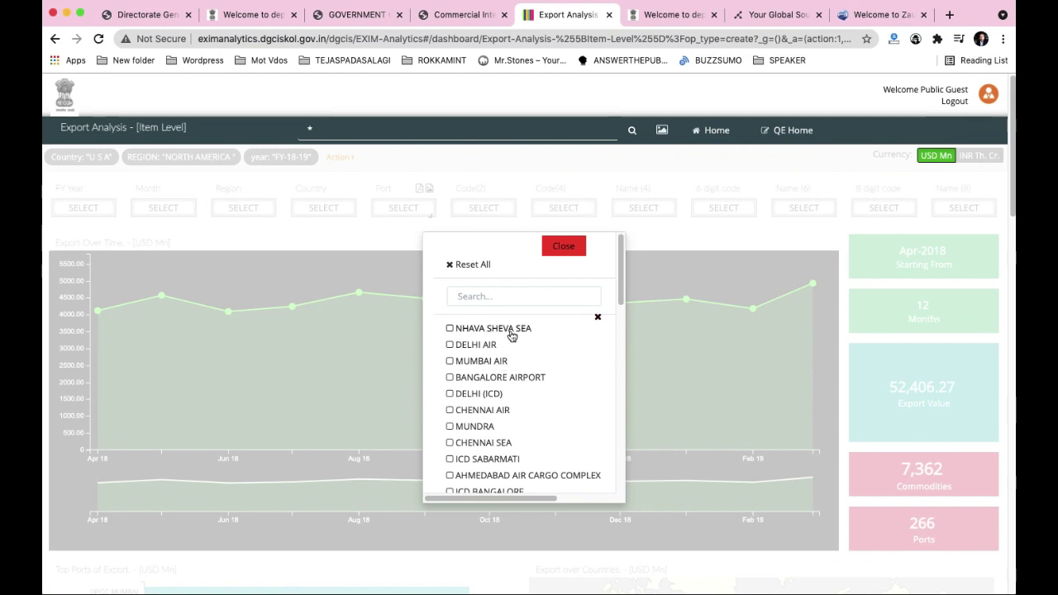
pyautogui.click(511, 332)
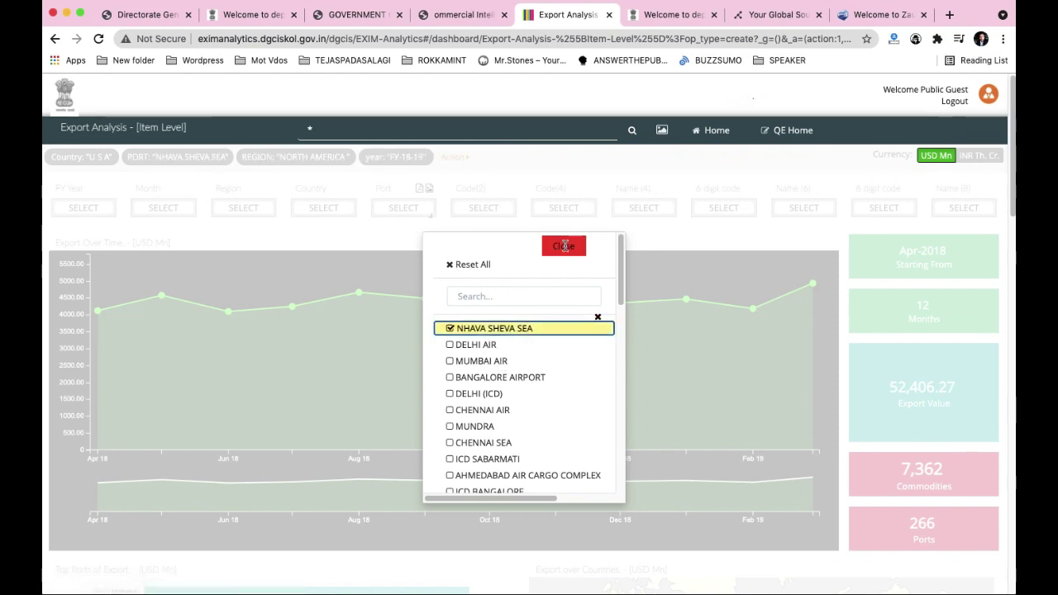
# - Filter the export analysis to the two-digit item code 60
pyautogui.click(564, 245)
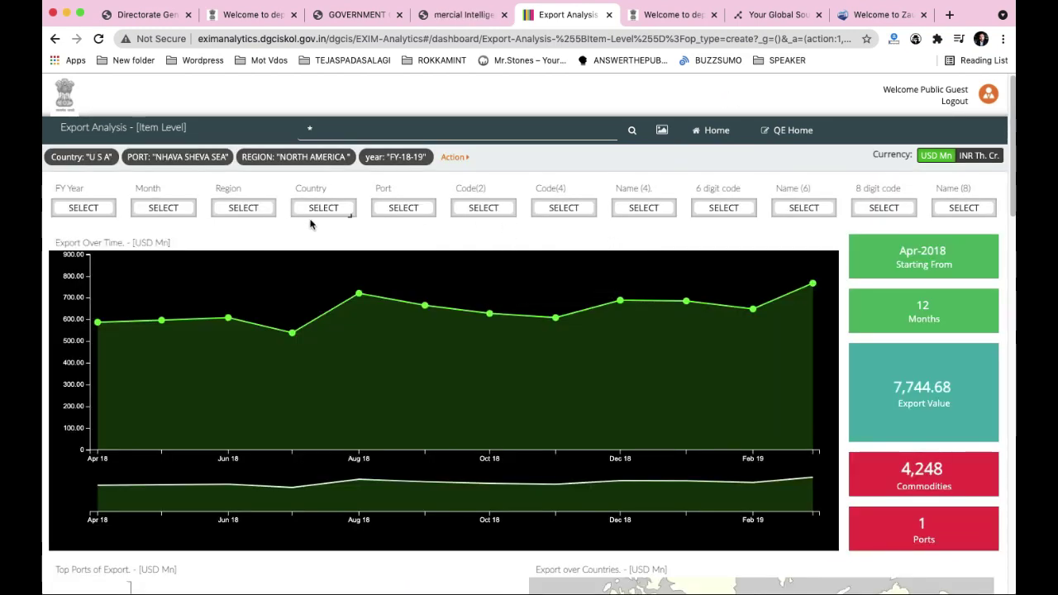
pyautogui.click(490, 211)
pyautogui.scroll(-3, 501, 383)
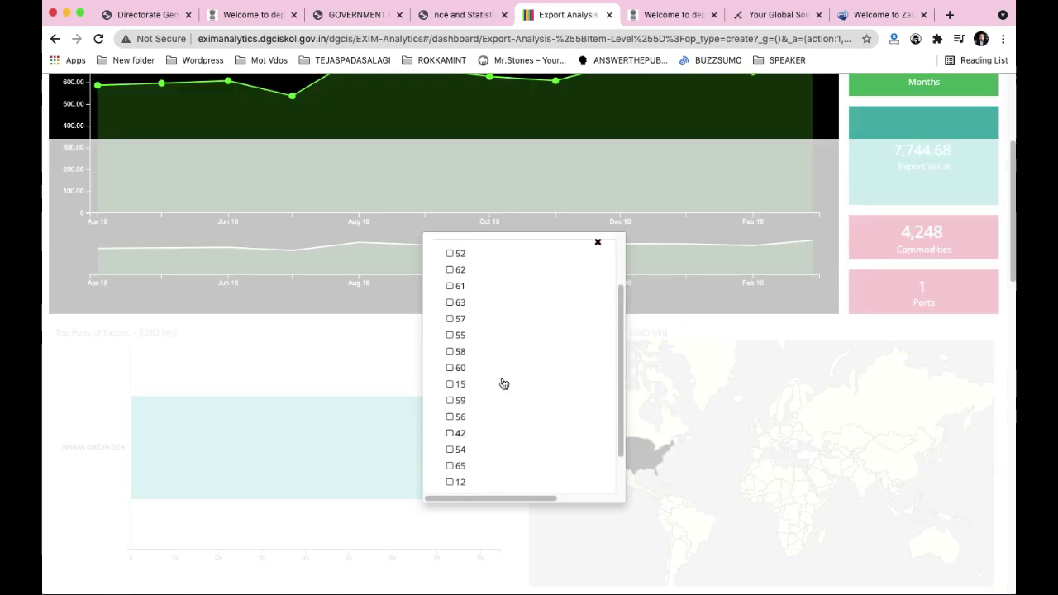
pyautogui.scroll(-2, 482, 344)
pyautogui.click(459, 356)
pyautogui.click(583, 217)
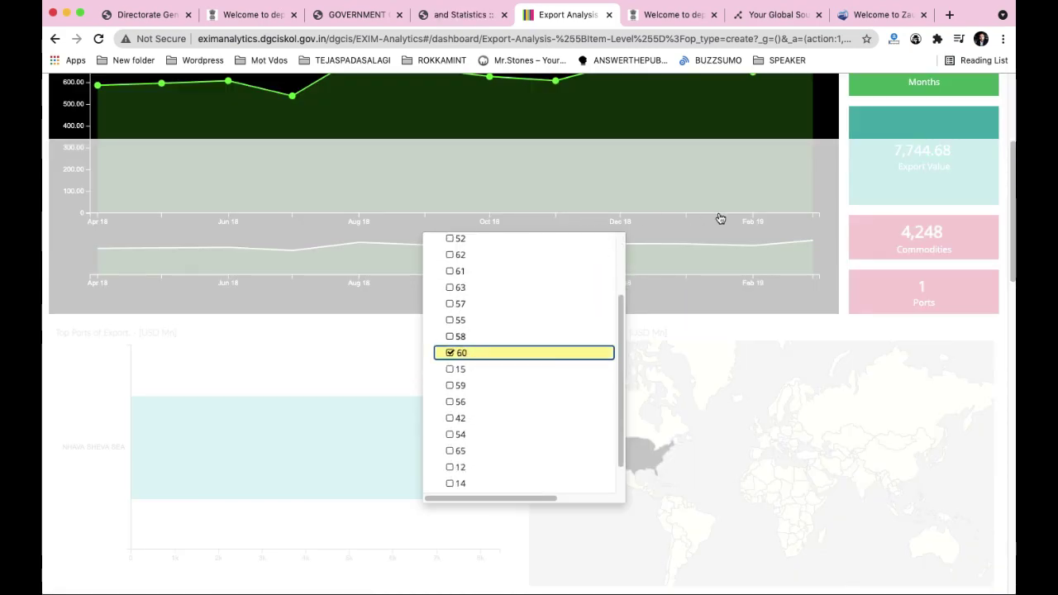
pyautogui.scroll(3, 583, 292)
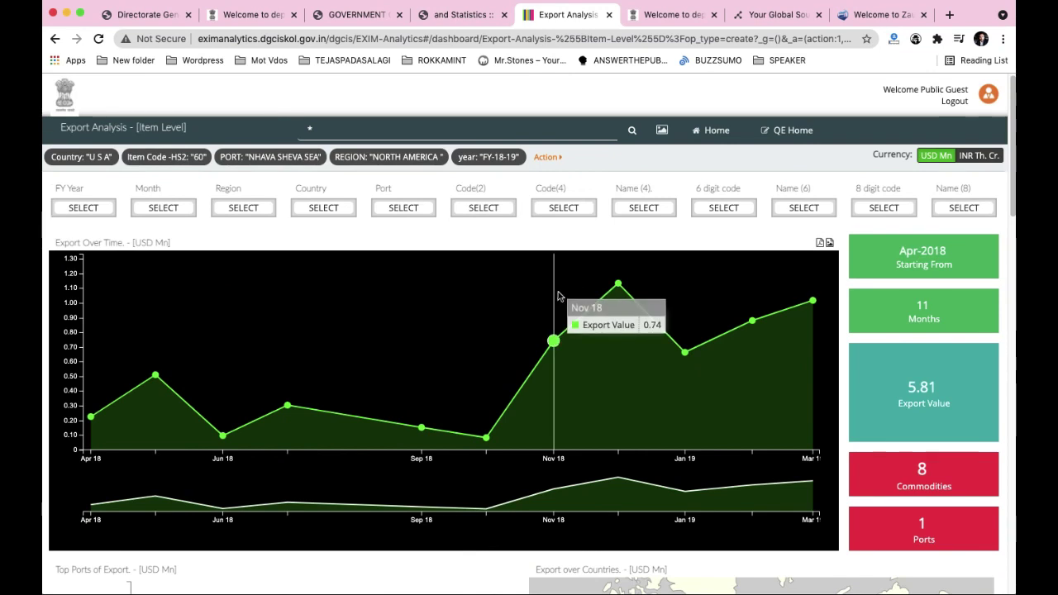
# - Filter the export analysis by four-digit item name to PILE FABRICS INCLUDING LONG PILE FABRICS AND TERRY FABRICS
pyautogui.click(647, 216)
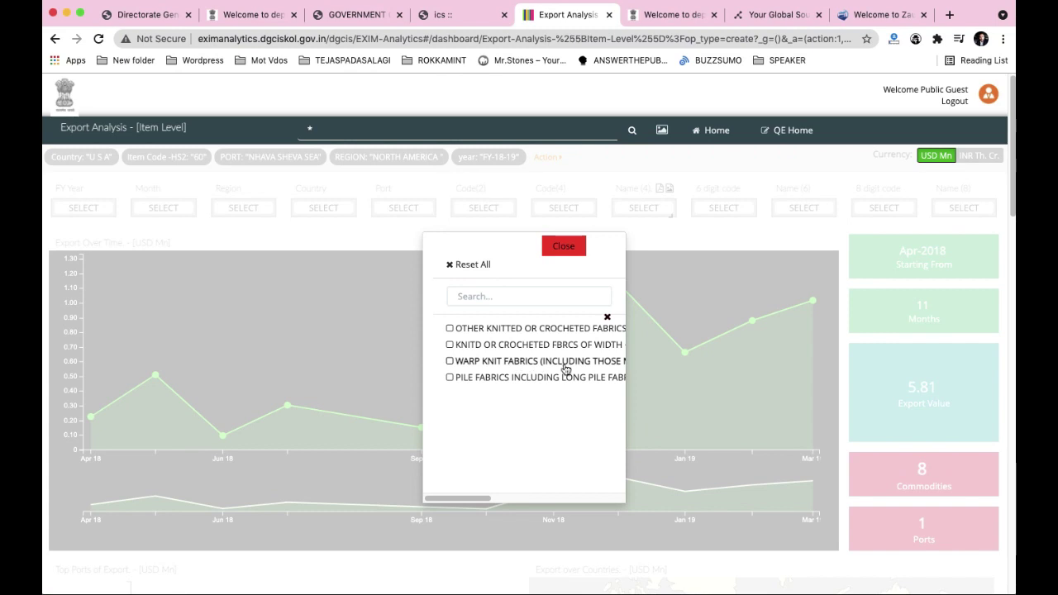
pyautogui.click(490, 382)
pyautogui.click(597, 248)
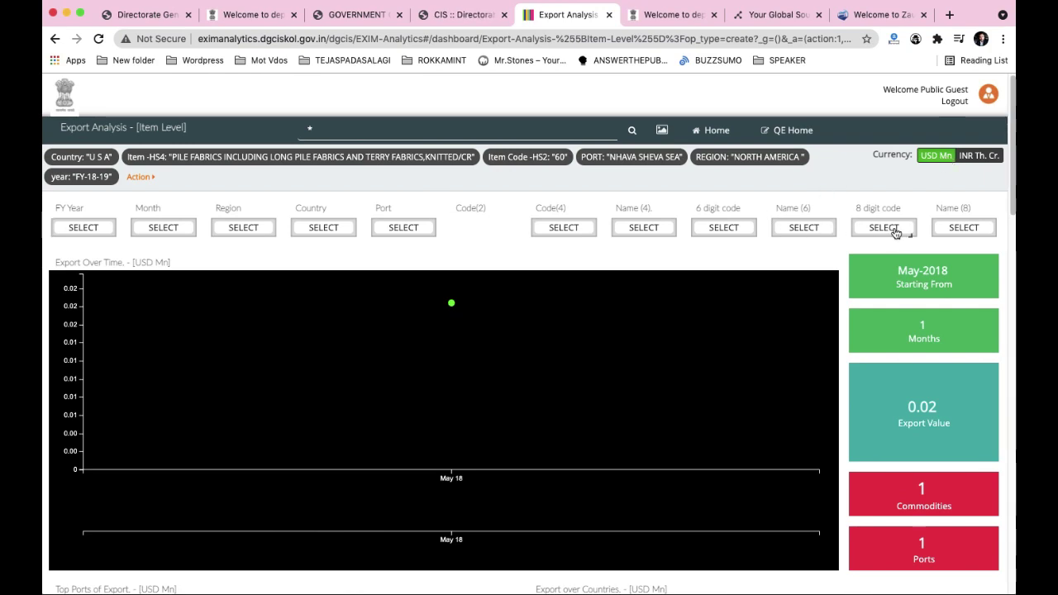
# - Look over the pile fabrics export charts and remove that four-digit item filter
pyautogui.scroll(-5, 407, 397)
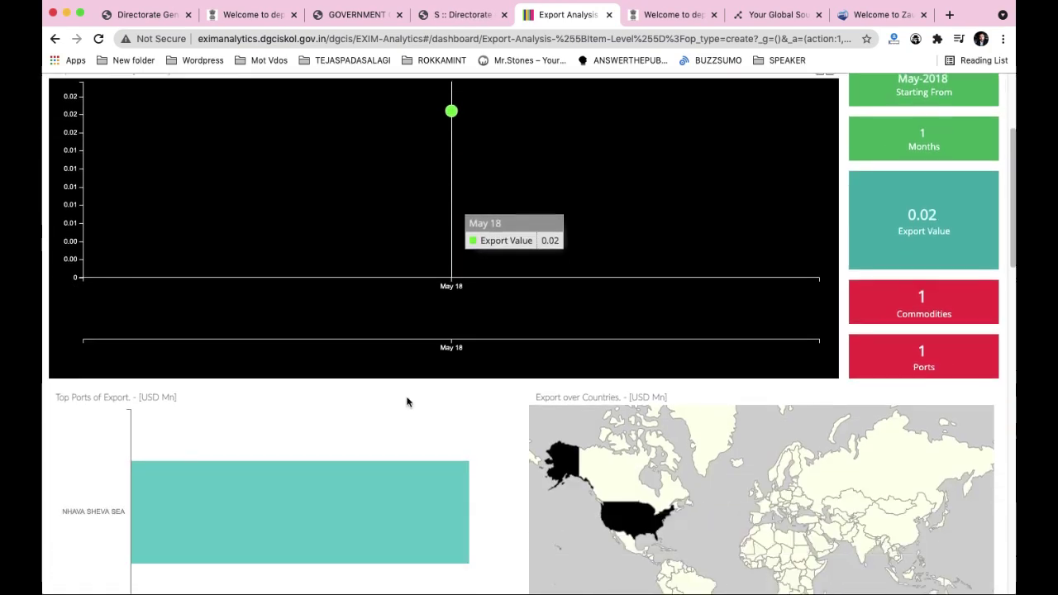
pyautogui.scroll(-7, 432, 405)
pyautogui.scroll(12, 435, 404)
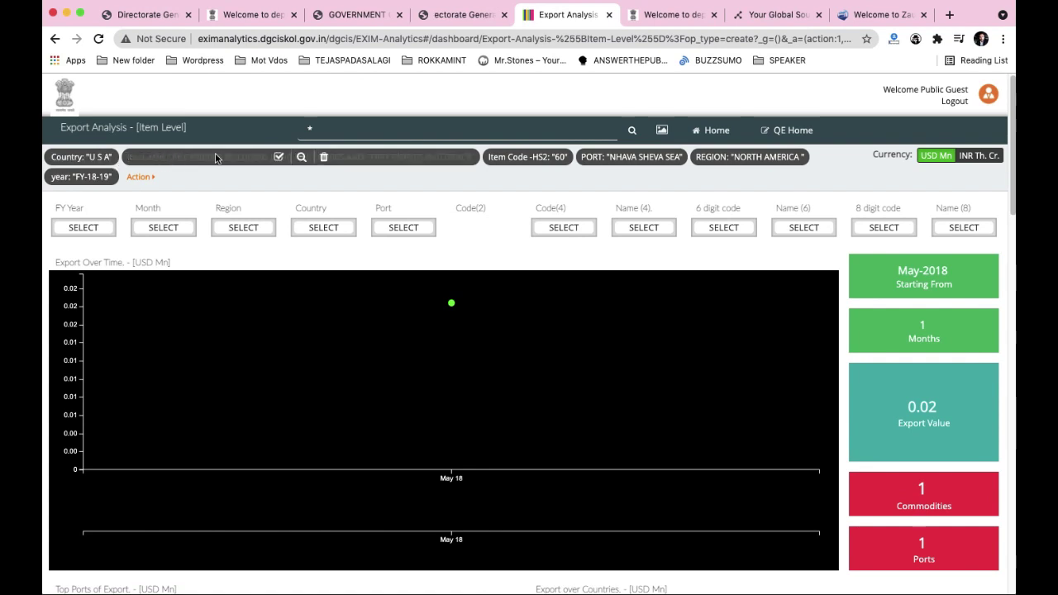
pyautogui.click(325, 159)
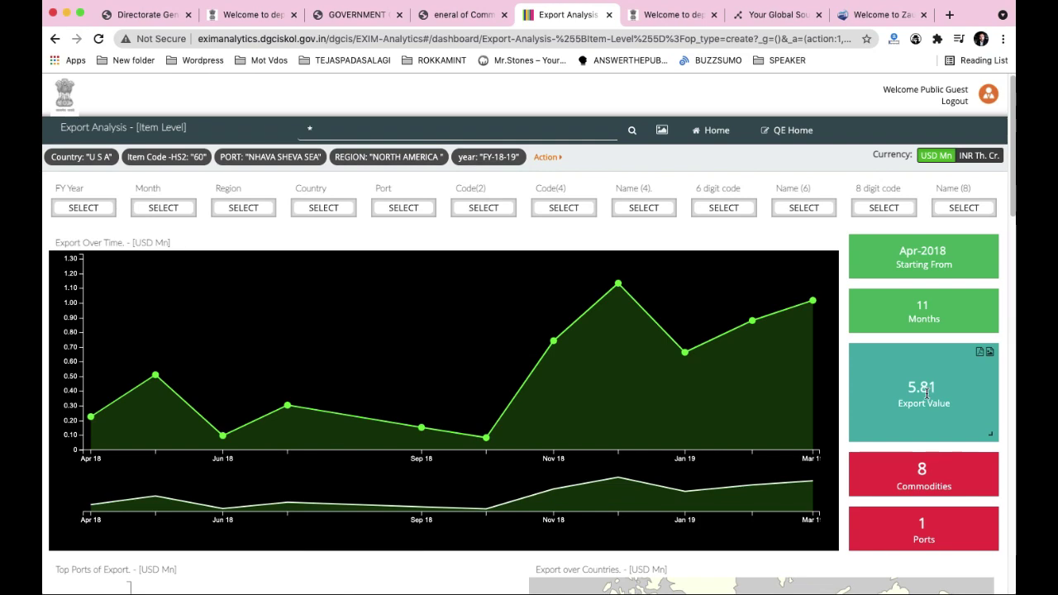
# - Examine the item code 60 export figures over time and by port, country, region and commodity
pyautogui.scroll(-3, 929, 420)
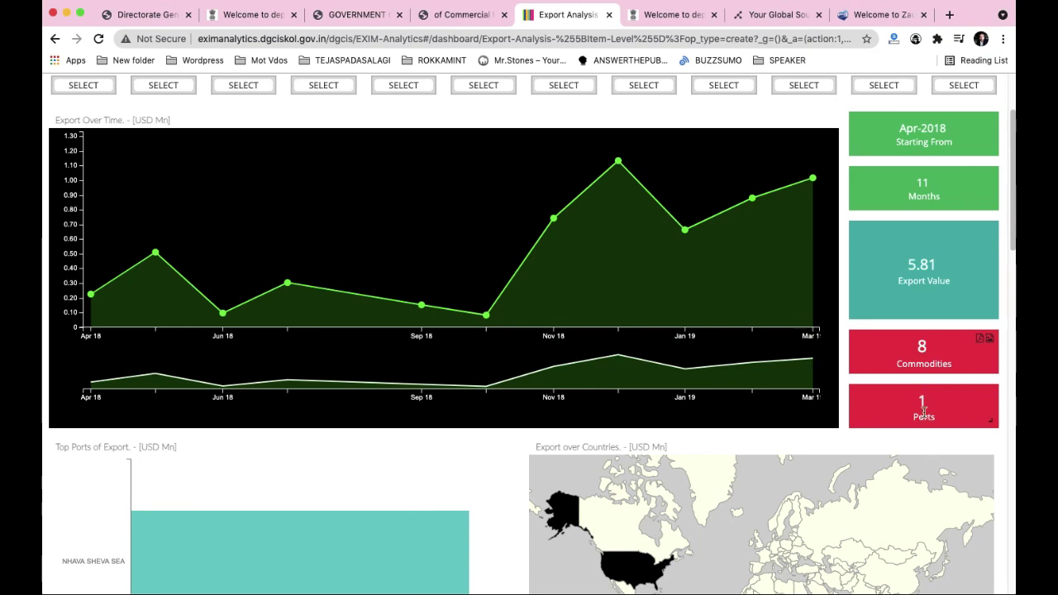
pyautogui.scroll(-4, 924, 410)
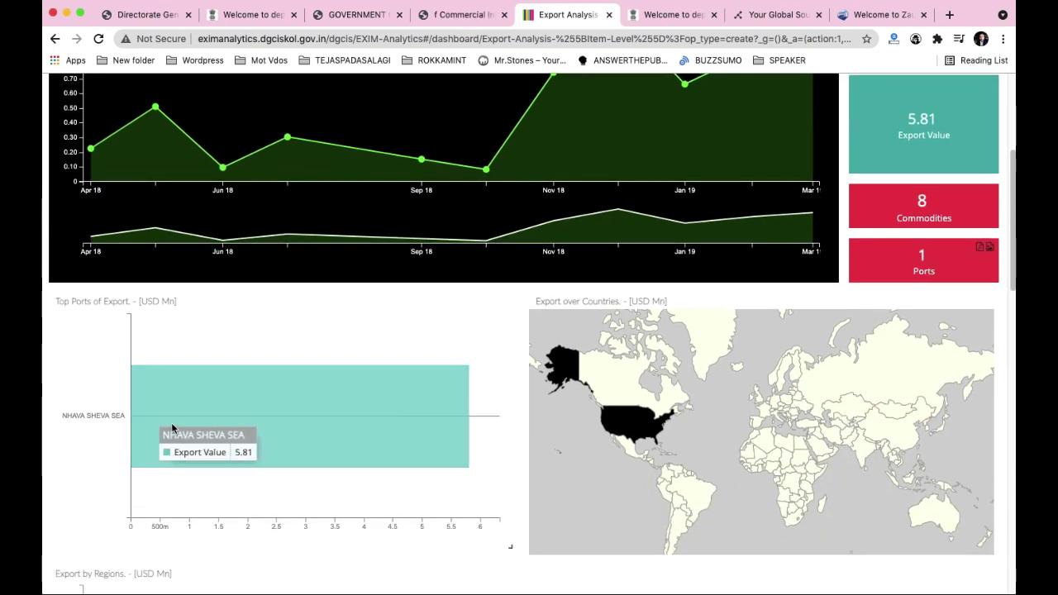
pyautogui.moveTo(574, 361)
pyautogui.scroll(-1, 535, 399)
pyautogui.scroll(-4, 535, 398)
pyautogui.moveTo(616, 274)
pyautogui.scroll(-14, 409, 303)
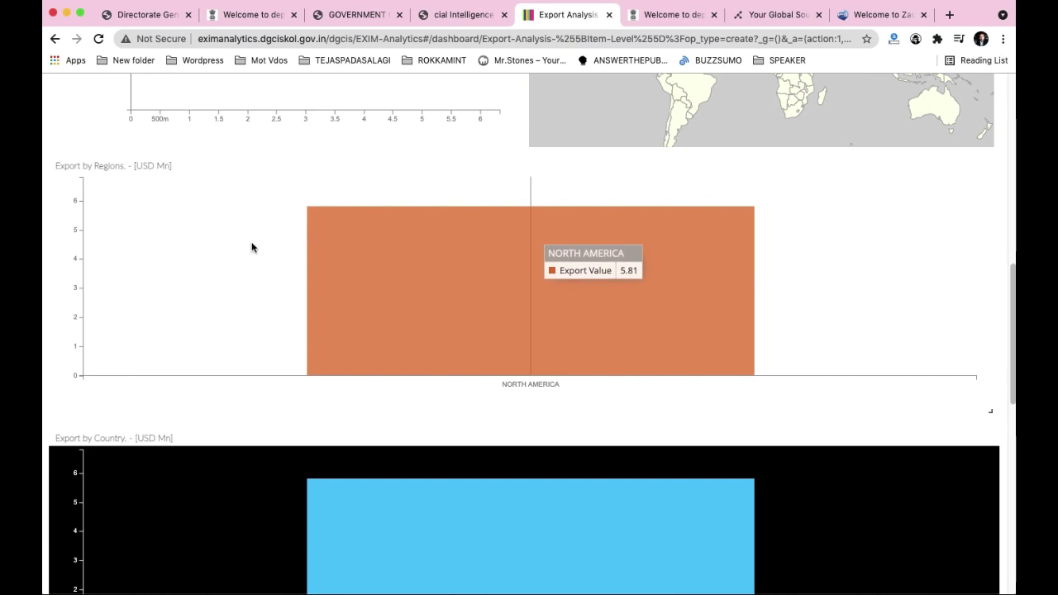
pyautogui.scroll(-1, 259, 274)
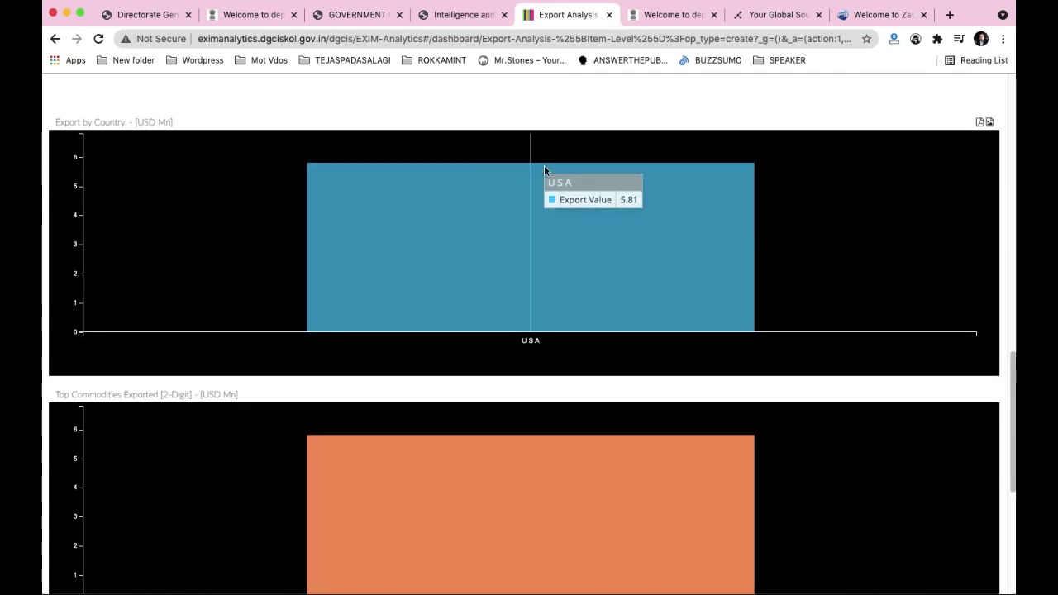
pyautogui.scroll(-4, 538, 278)
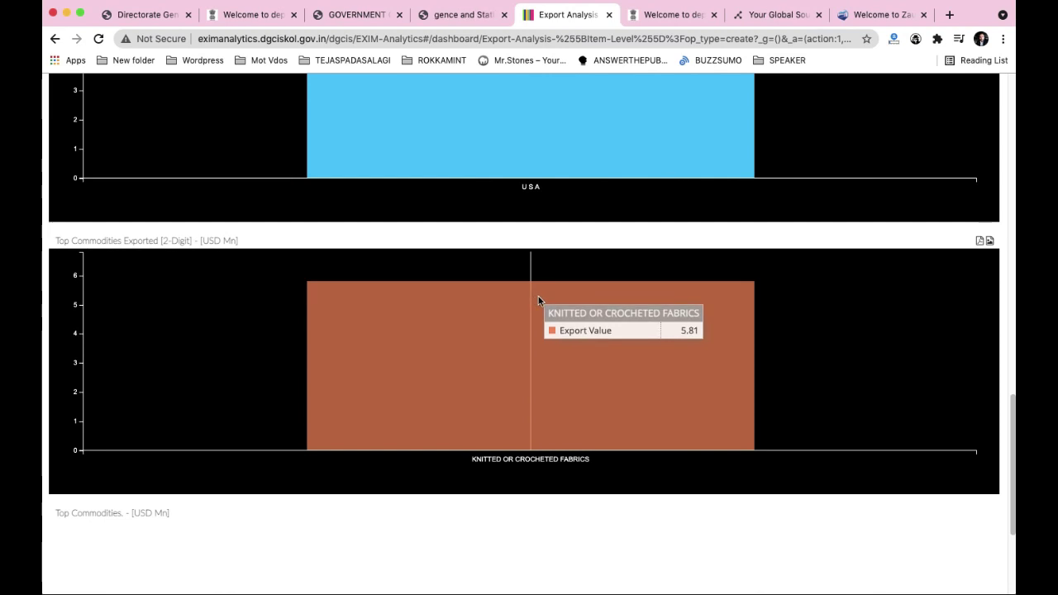
pyautogui.scroll(-2, 539, 296)
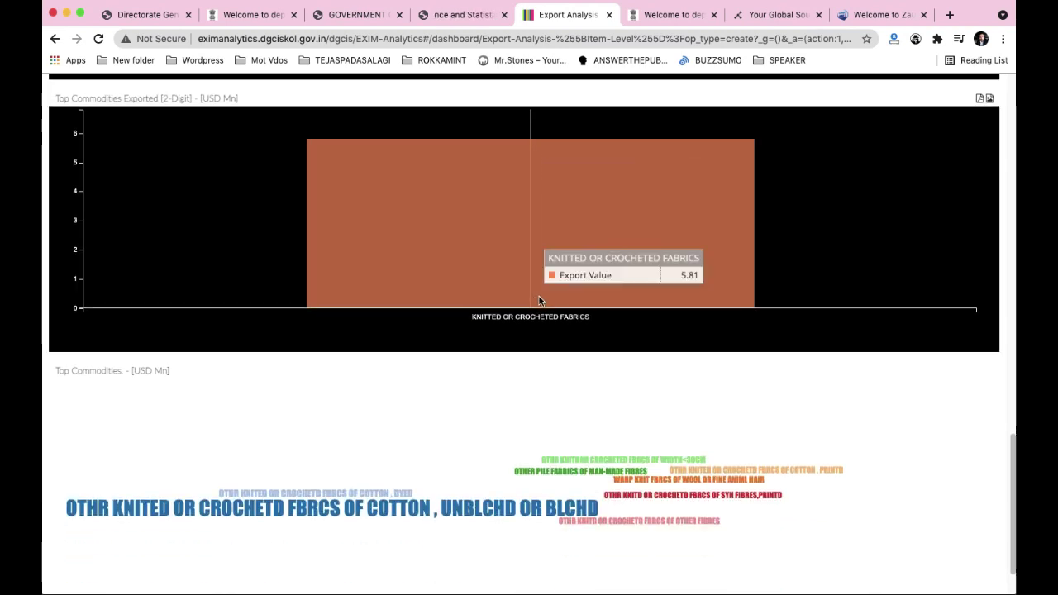
pyautogui.scroll(15, 538, 296)
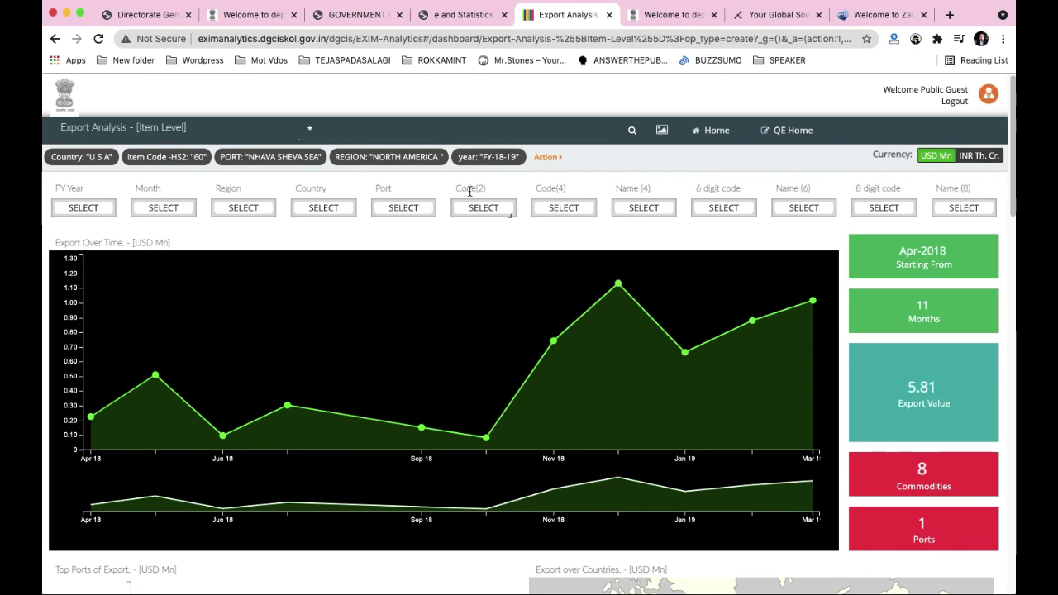
pyautogui.scroll(-5, 554, 248)
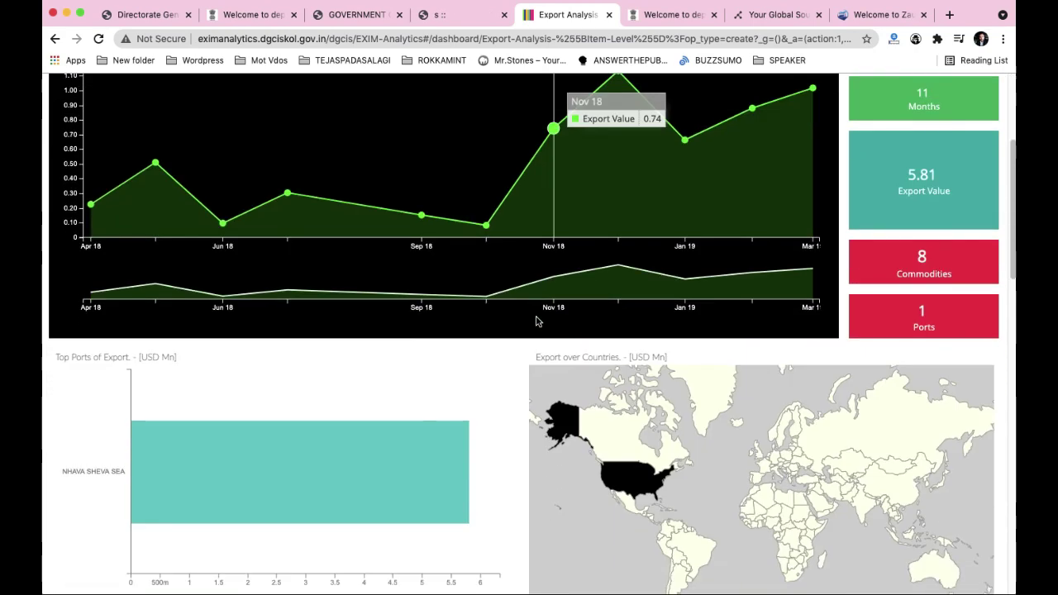
pyautogui.scroll(3, 242, 313)
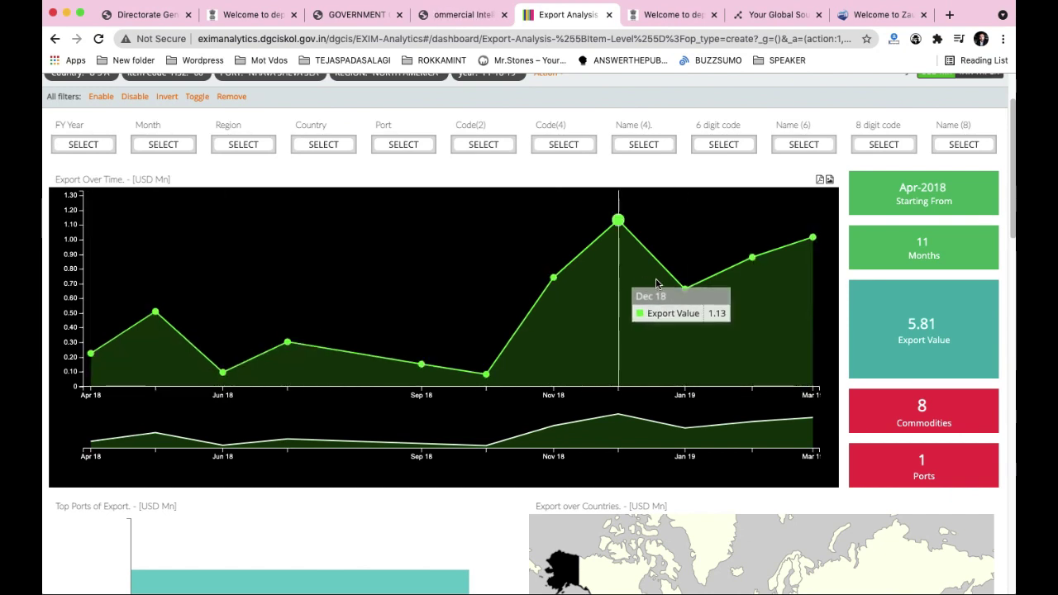
pyautogui.scroll(2, 550, 295)
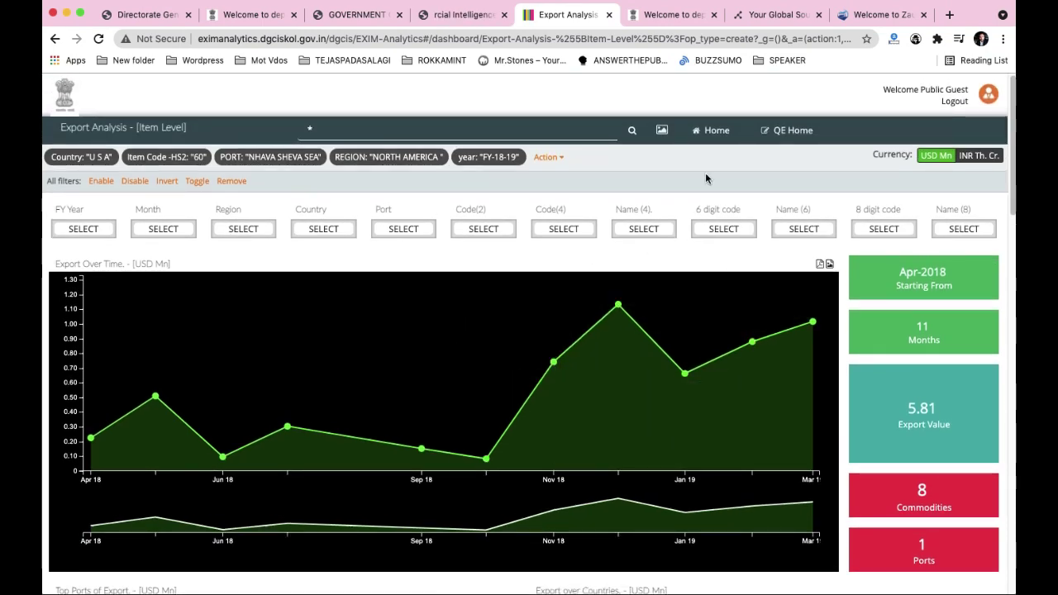
# - Close the Export Analysis dashboard and switch to the Department of Commerce home page
pyautogui.click(459, 15)
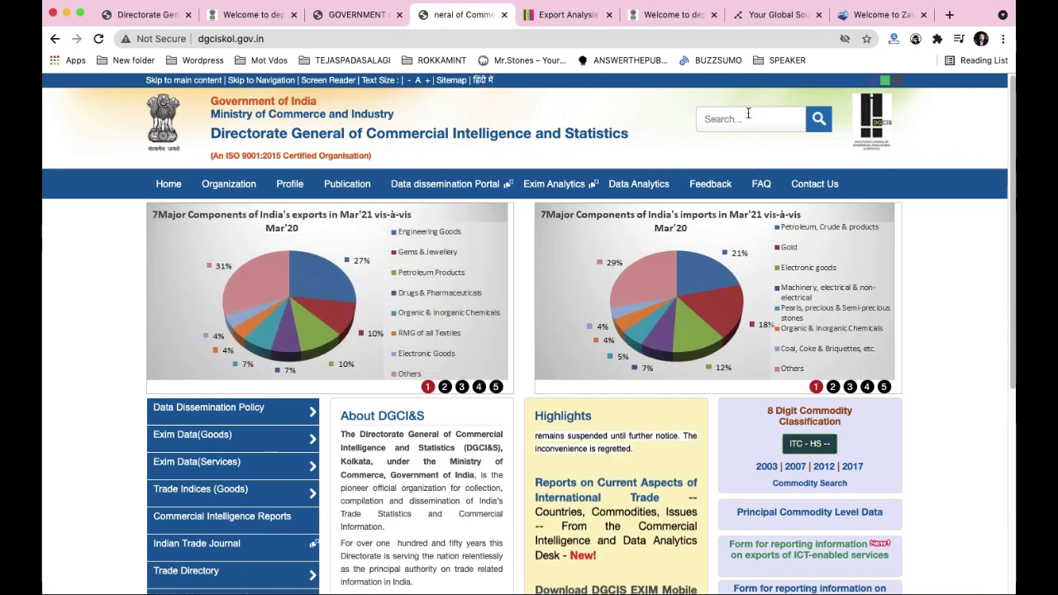
pyautogui.click(597, 15)
pyautogui.click(610, 15)
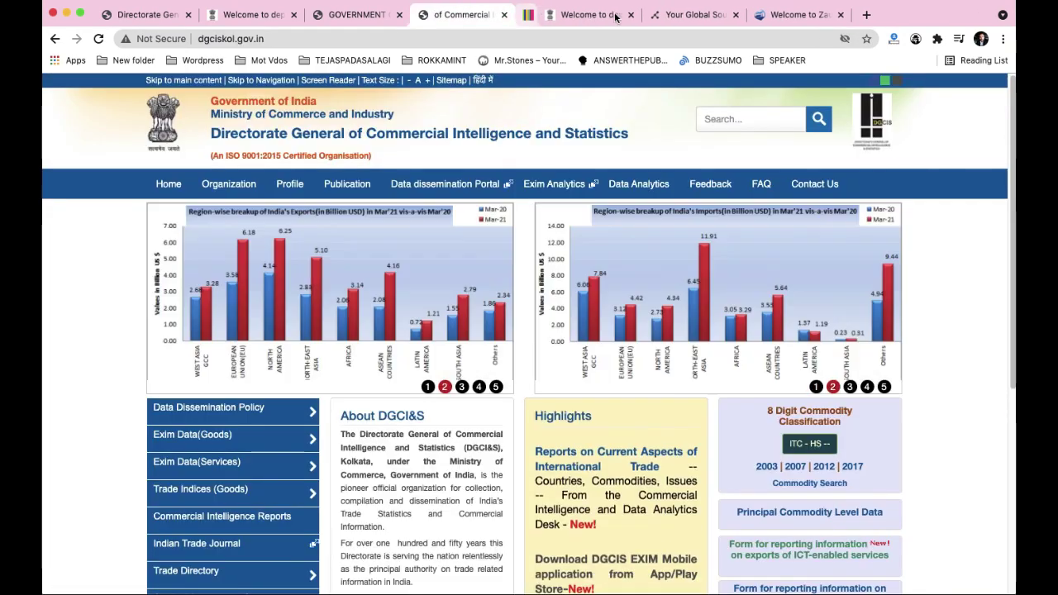
pyautogui.click(612, 15)
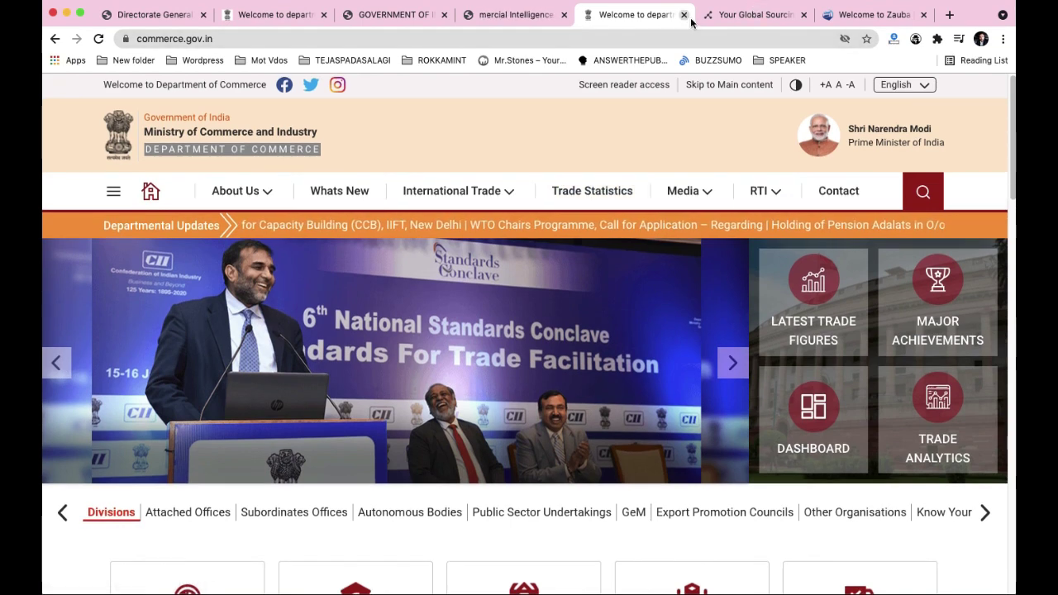
# - Revisit the Department of Commerce Trade Statistics page and close the annual Export Import Data Bank page
pyautogui.click(295, 21)
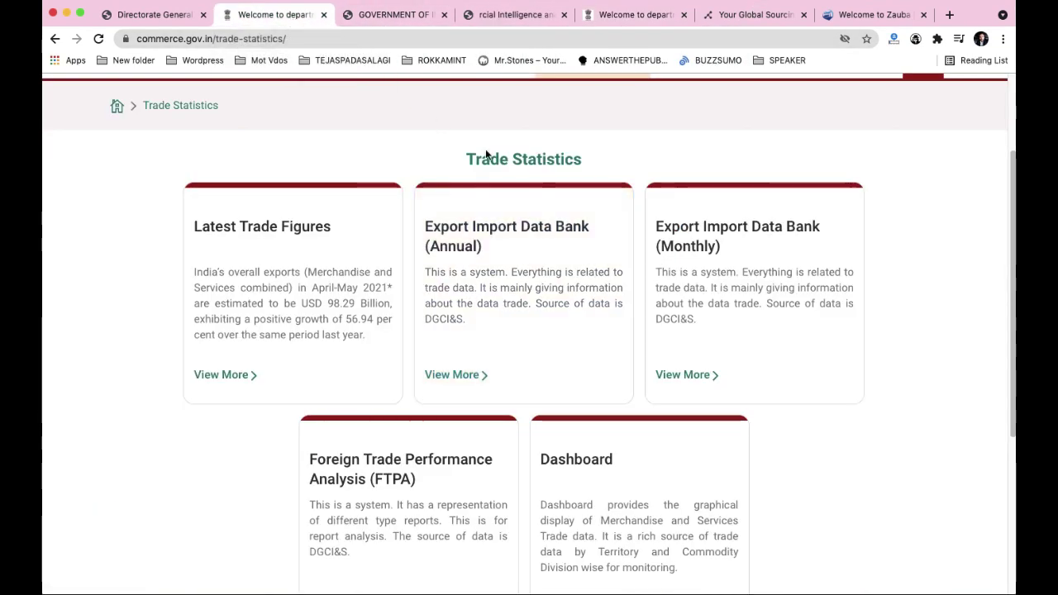
pyautogui.scroll(3, 447, 168)
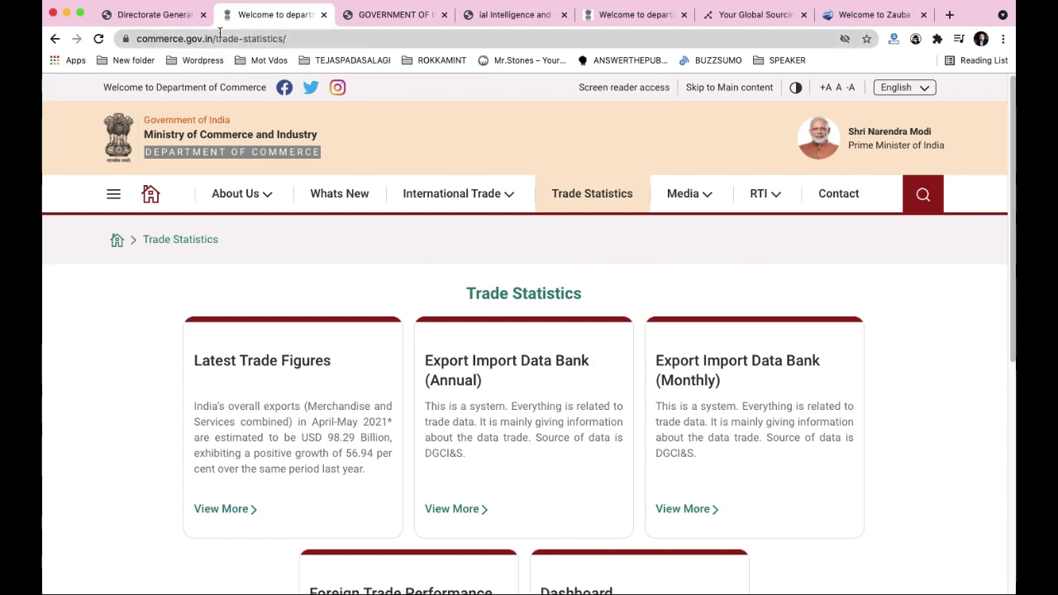
pyautogui.click(368, 20)
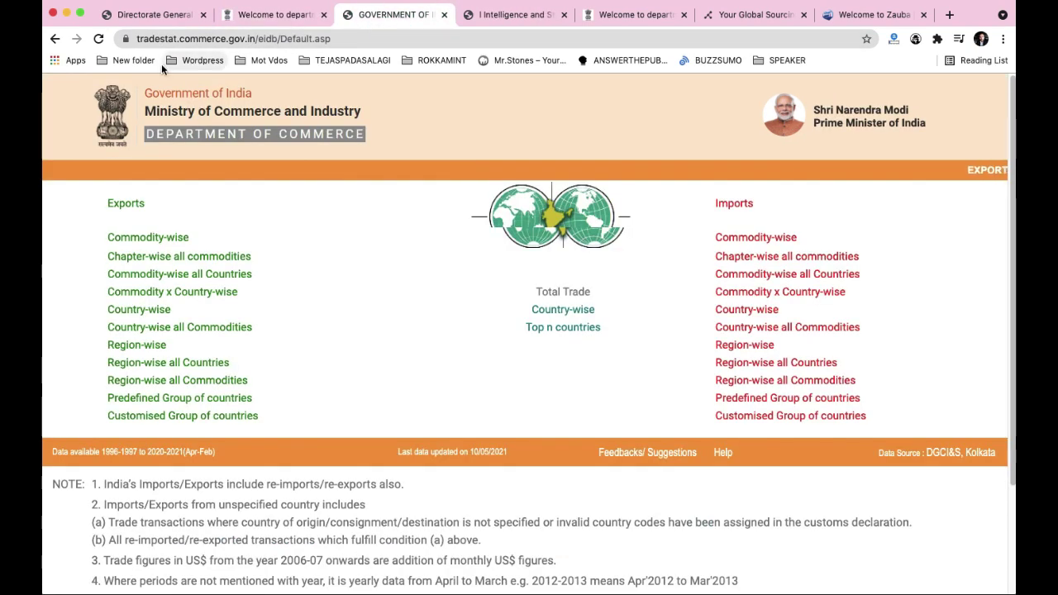
pyautogui.click(443, 17)
# - Return to the Department of Commerce home page and open its Trade Statistics section
pyautogui.click(154, 18)
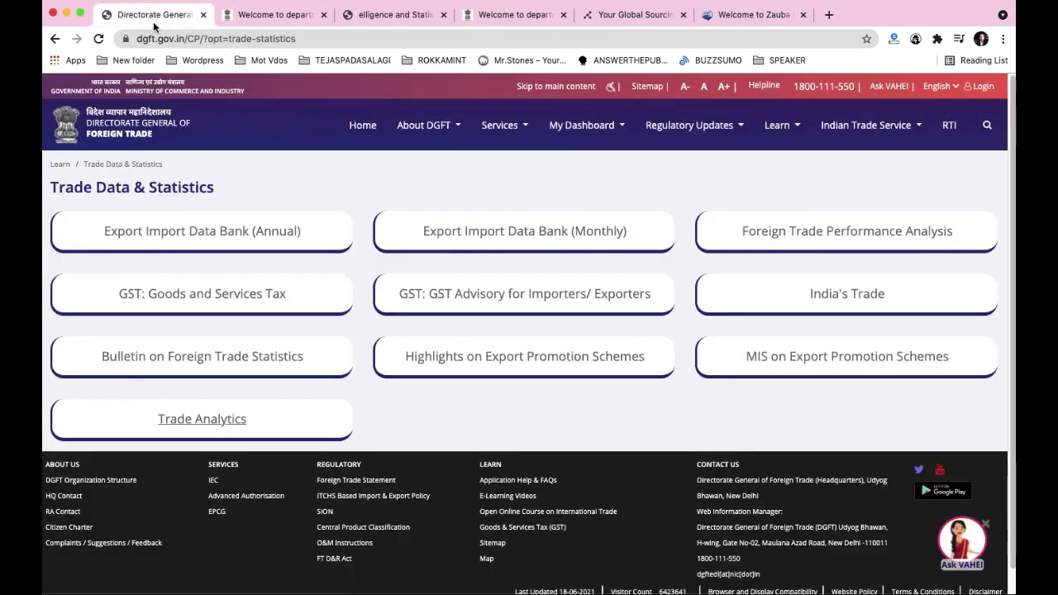
pyautogui.click(544, 13)
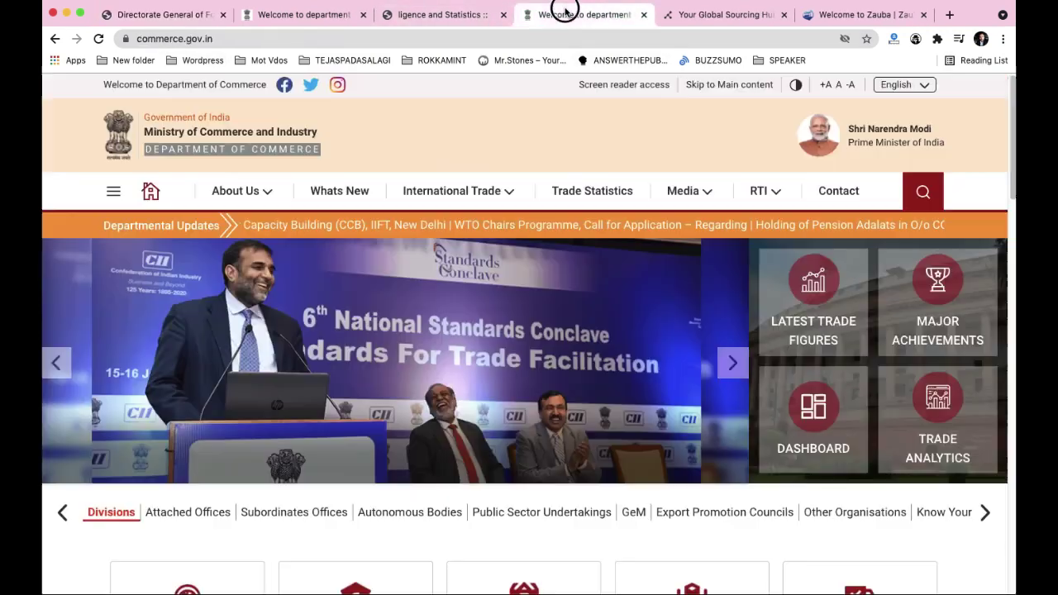
pyautogui.click(703, 15)
pyautogui.click(610, 16)
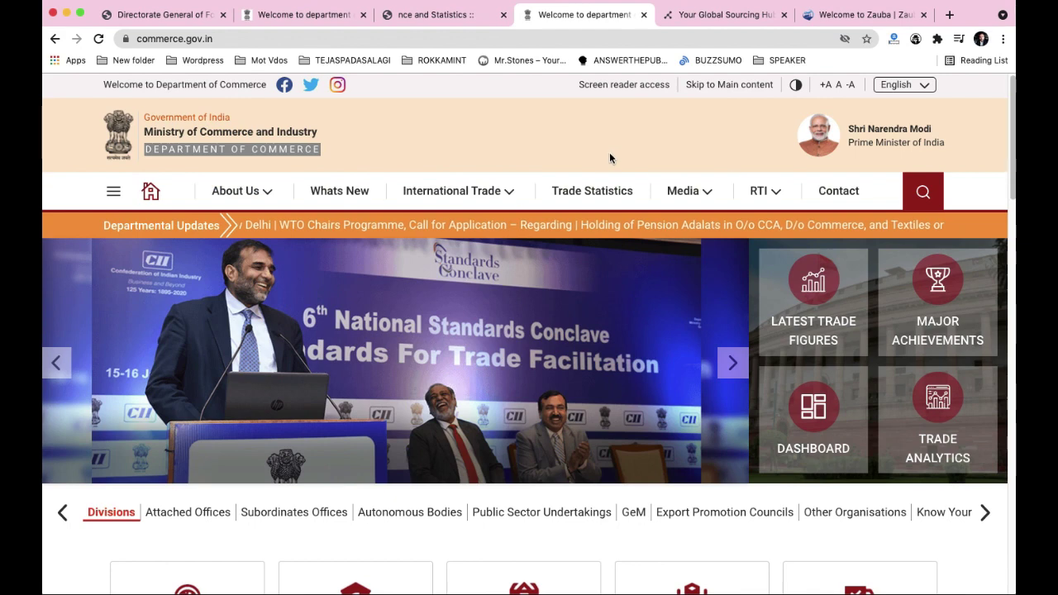
pyautogui.click(605, 195)
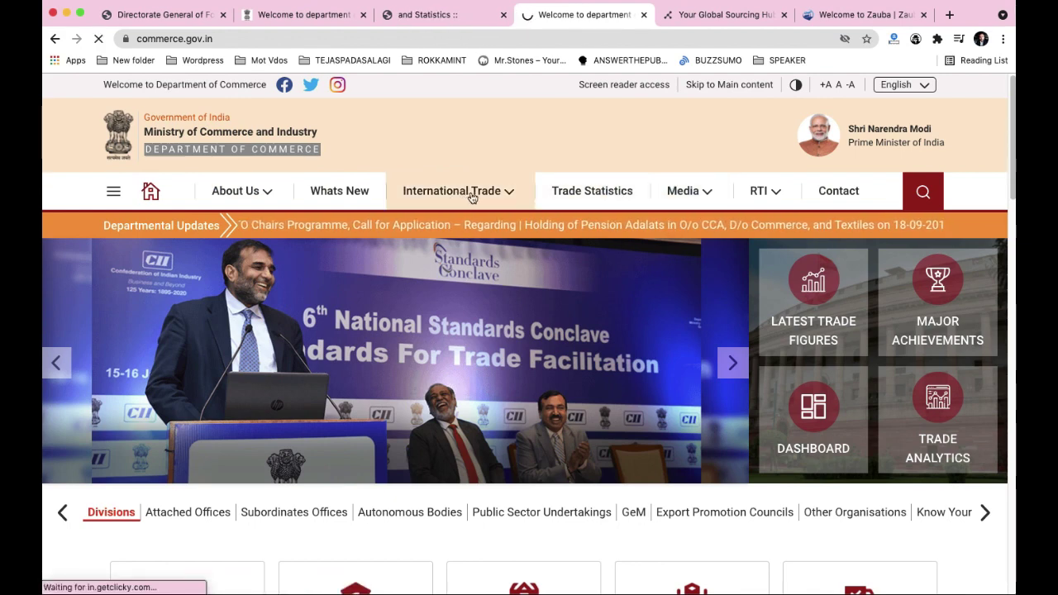
pyautogui.scroll(-3, 534, 367)
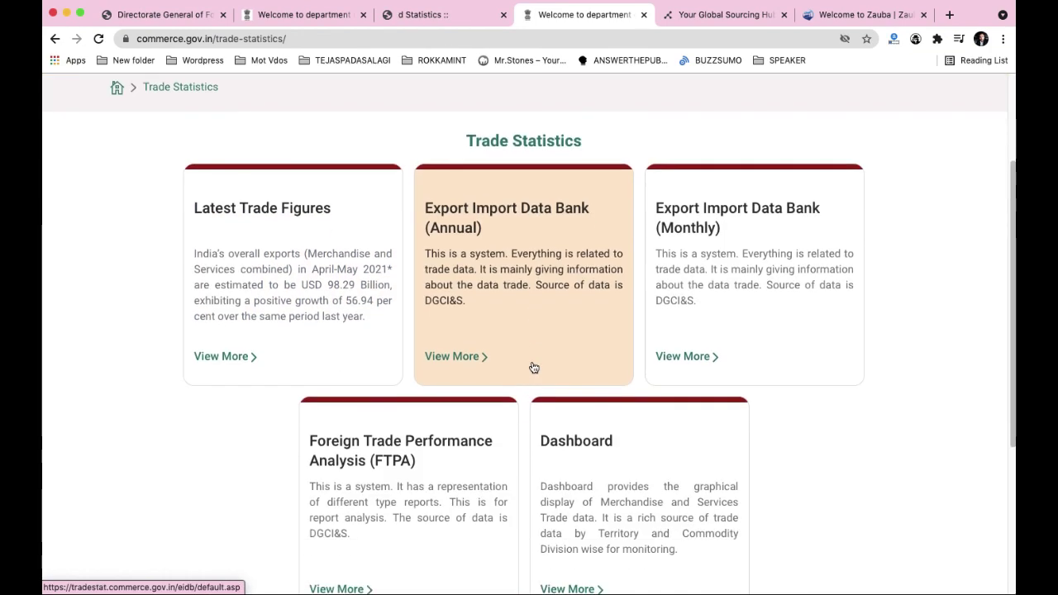
# - Compare the DGFT Trade Data & Statistics page with the Department of Commerce Trade Statistics options
pyautogui.click(165, 15)
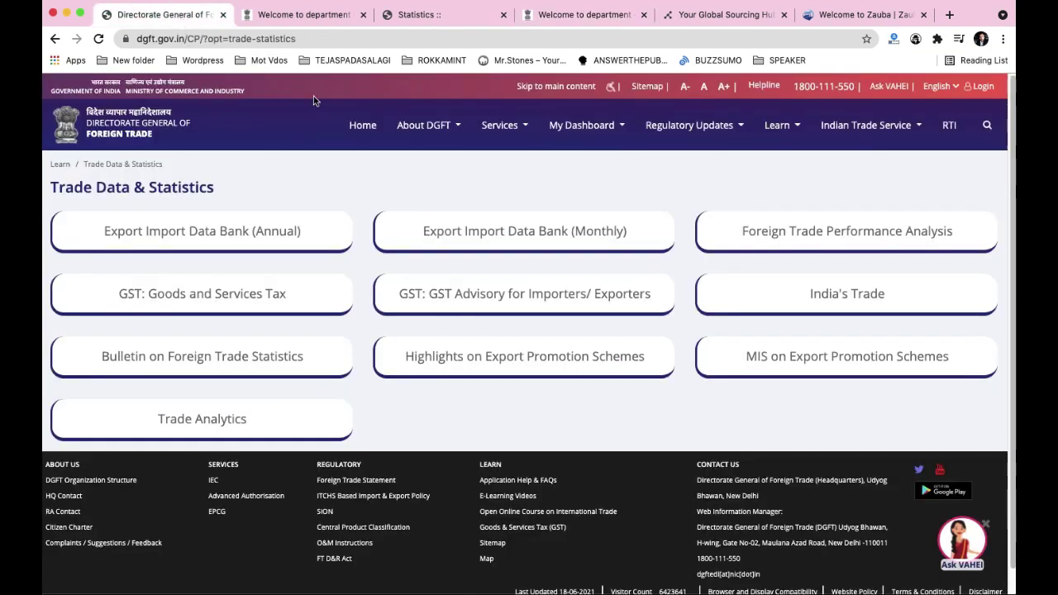
pyautogui.click(306, 15)
pyautogui.click(620, 17)
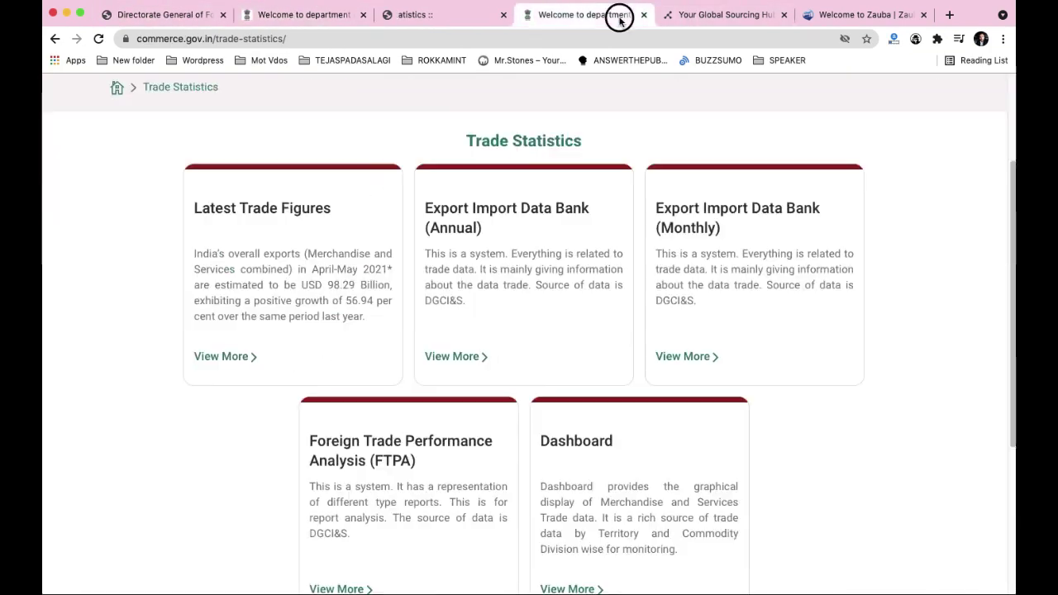
pyautogui.scroll(3, 657, 108)
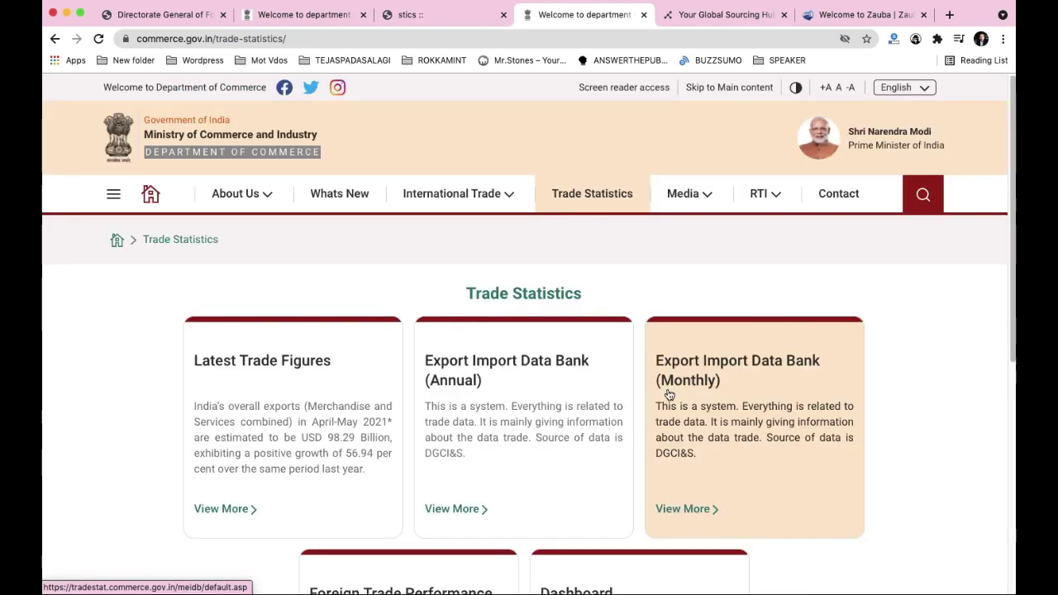
# - Switch to the Tridge home page and open its Products intelligence directory from the search suggestions
pyautogui.click(716, 16)
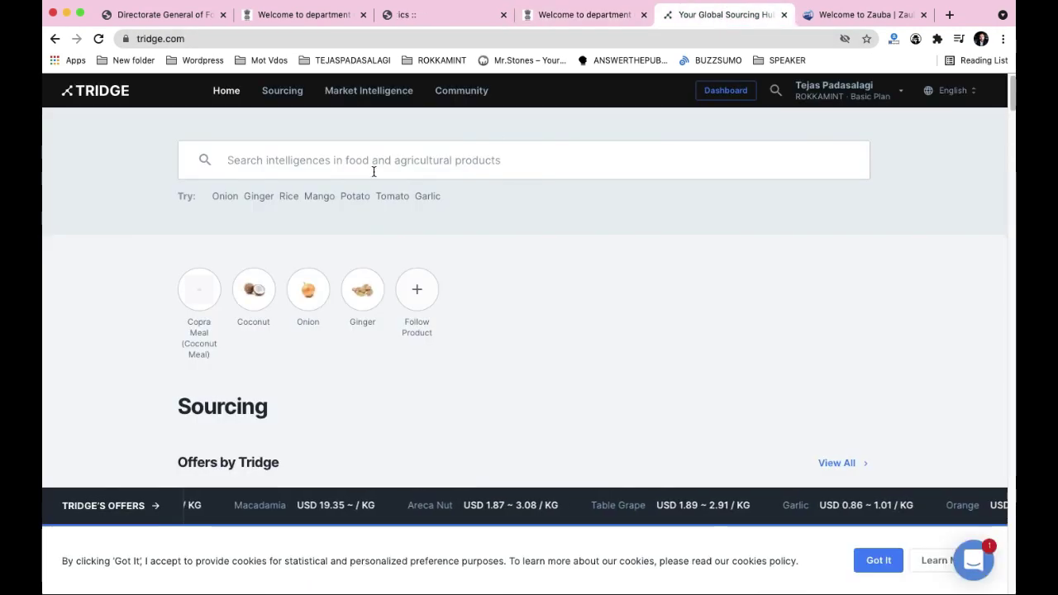
pyautogui.click(352, 165)
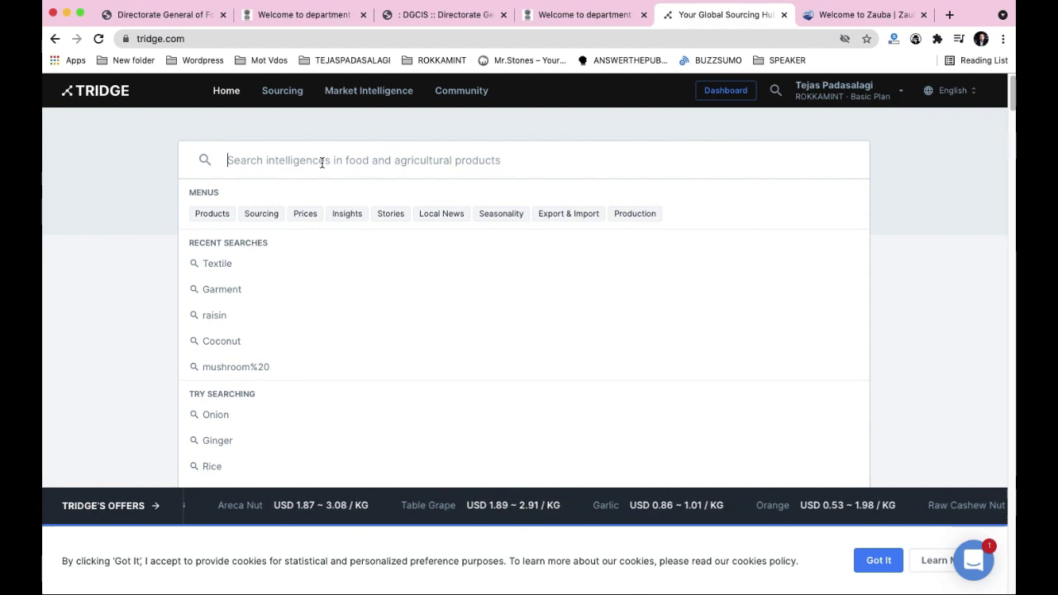
pyautogui.click(212, 214)
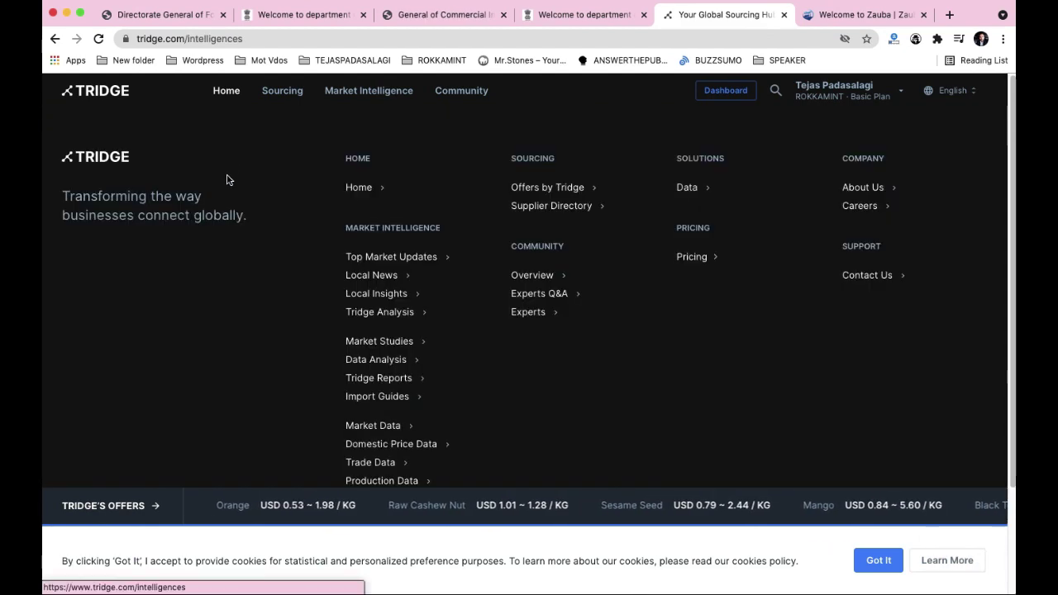
# - Browse the category list in the product directory and select the Vegetables category with the Root subcategory
pyautogui.scroll(-5, 361, 254)
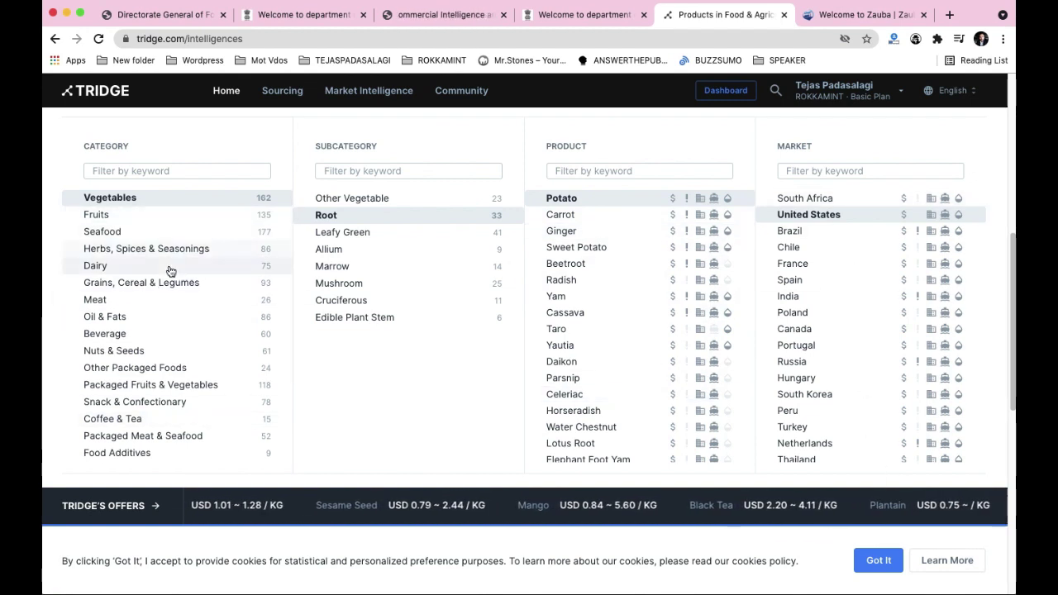
pyautogui.scroll(-5, 170, 271)
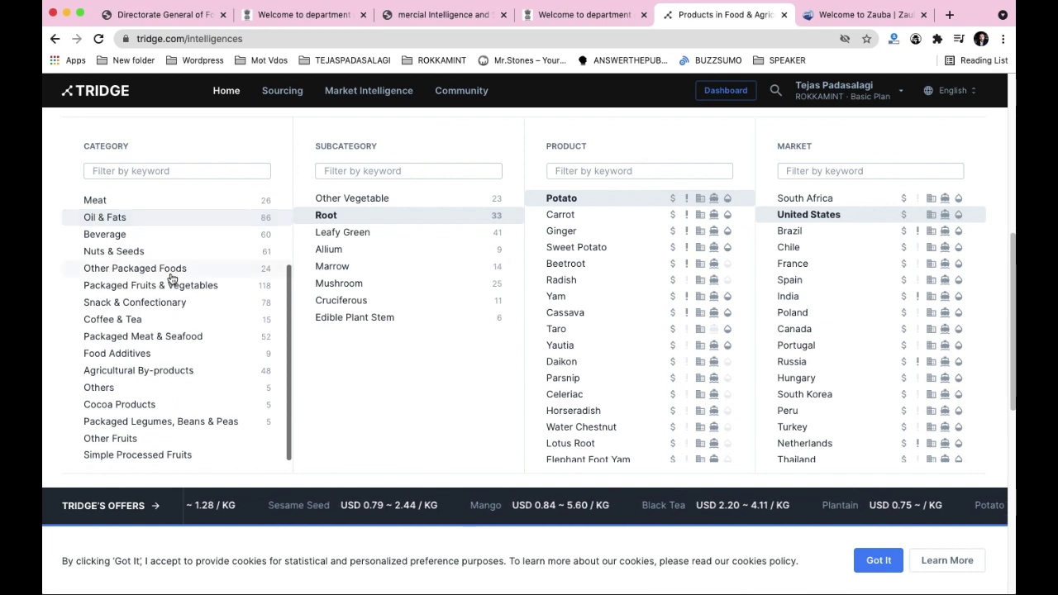
pyautogui.scroll(5, 171, 278)
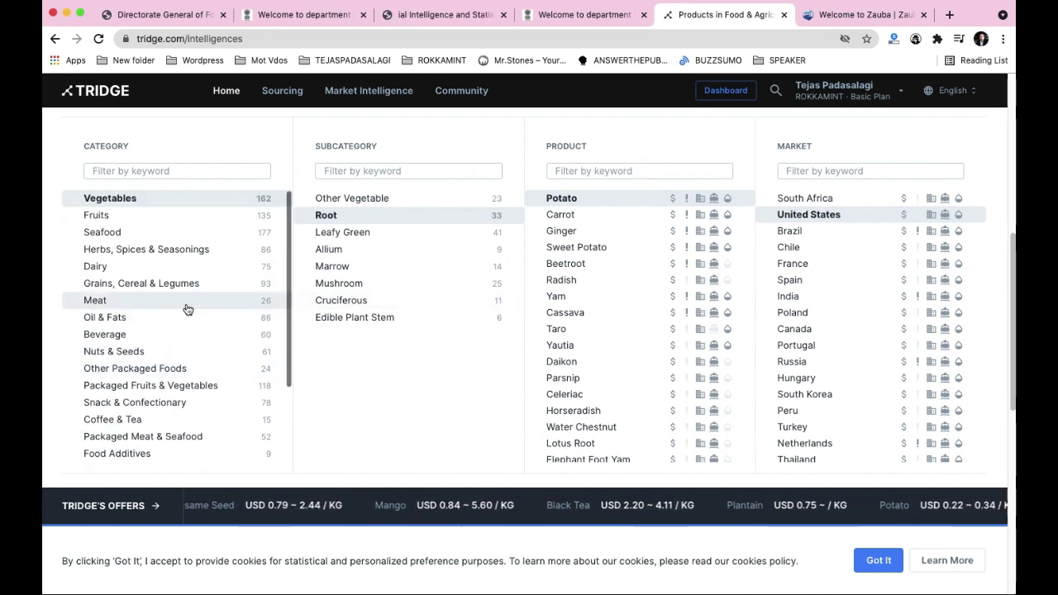
pyautogui.scroll(-4, 182, 306)
pyautogui.scroll(3, 181, 302)
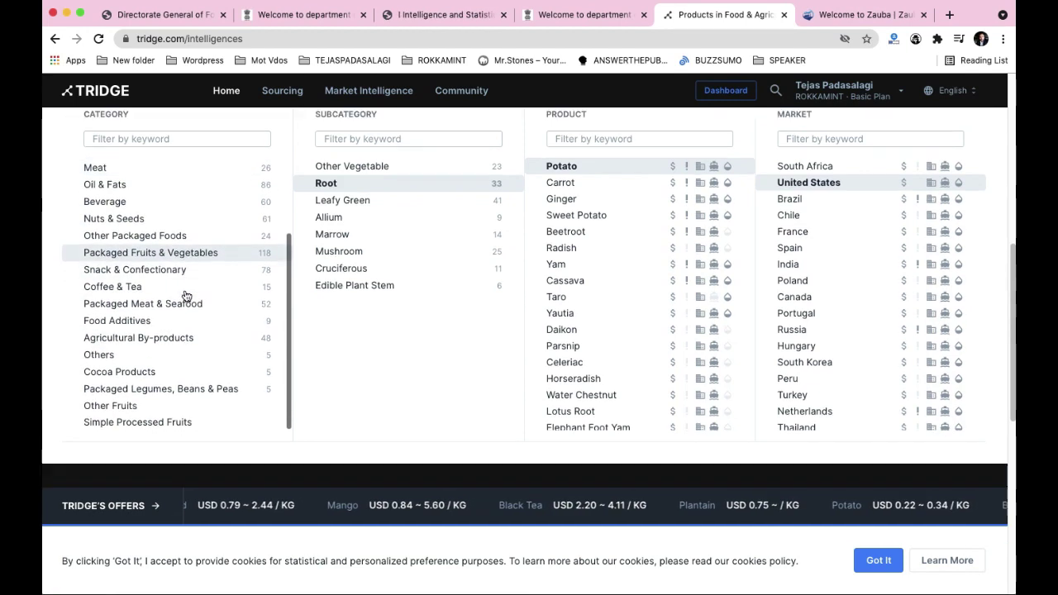
pyautogui.scroll(3, 184, 295)
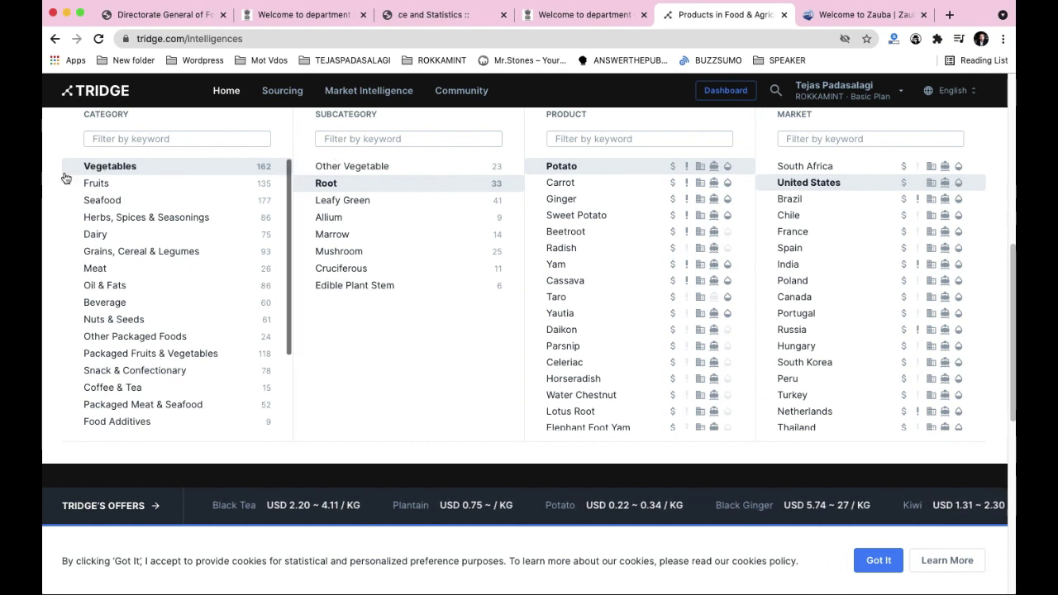
pyautogui.click(111, 169)
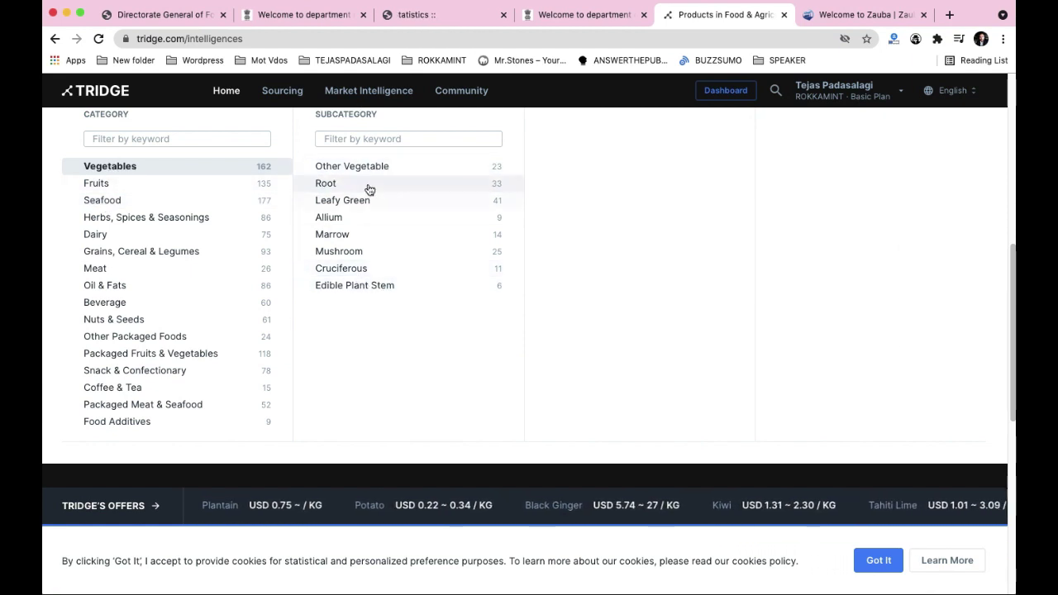
pyautogui.click(340, 188)
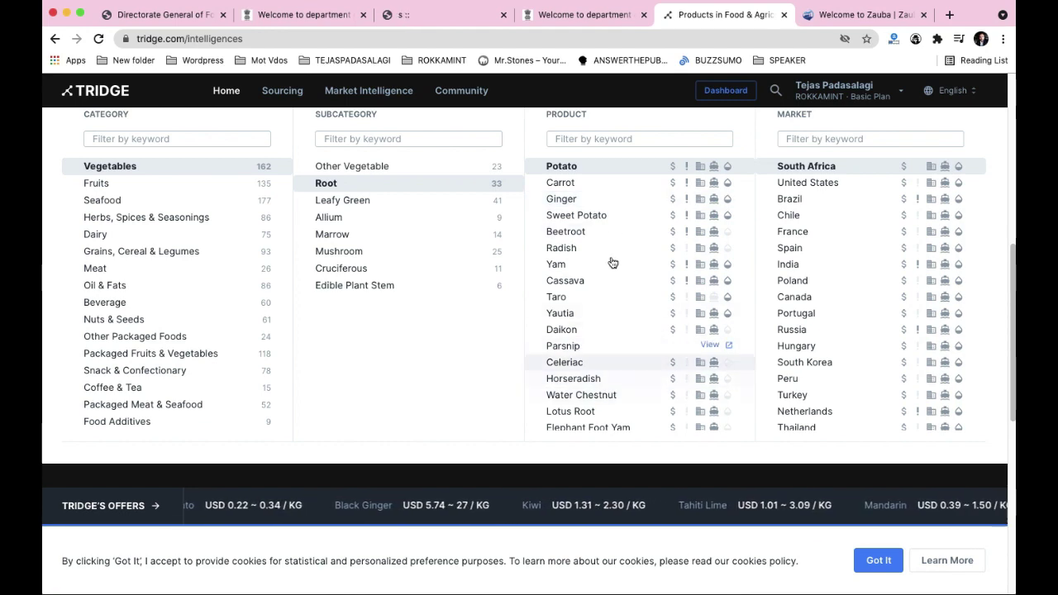
# - Look through the root vegetable products and select Sweet Potato
pyautogui.scroll(-5, 591, 248)
pyautogui.scroll(-5, 609, 316)
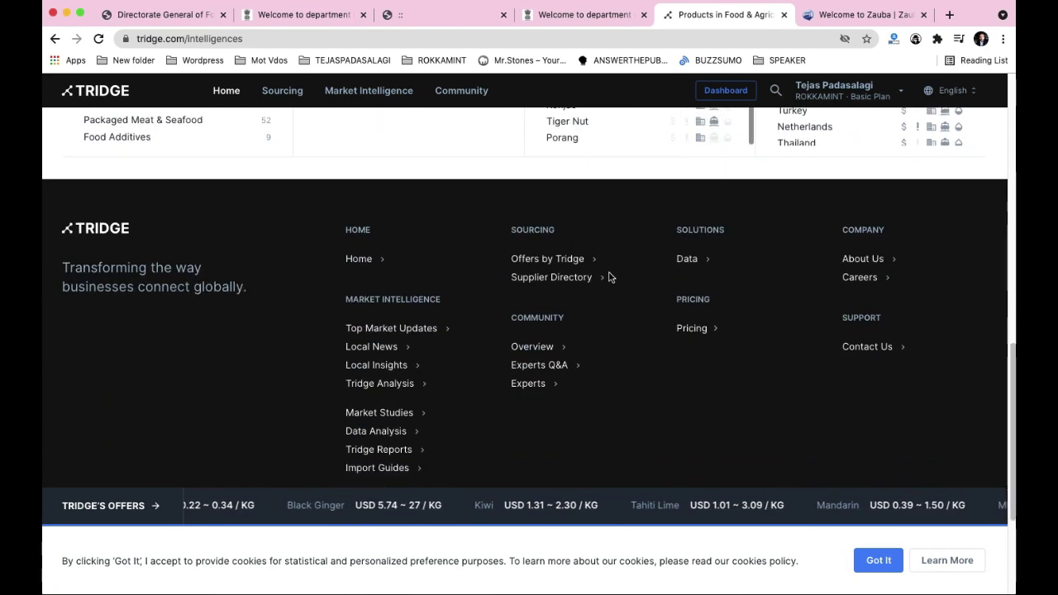
pyautogui.scroll(10, 609, 279)
pyautogui.scroll(-4, 603, 276)
pyautogui.scroll(1, 628, 249)
pyautogui.scroll(3, 629, 249)
pyautogui.scroll(1, 518, 281)
pyautogui.scroll(2, 603, 236)
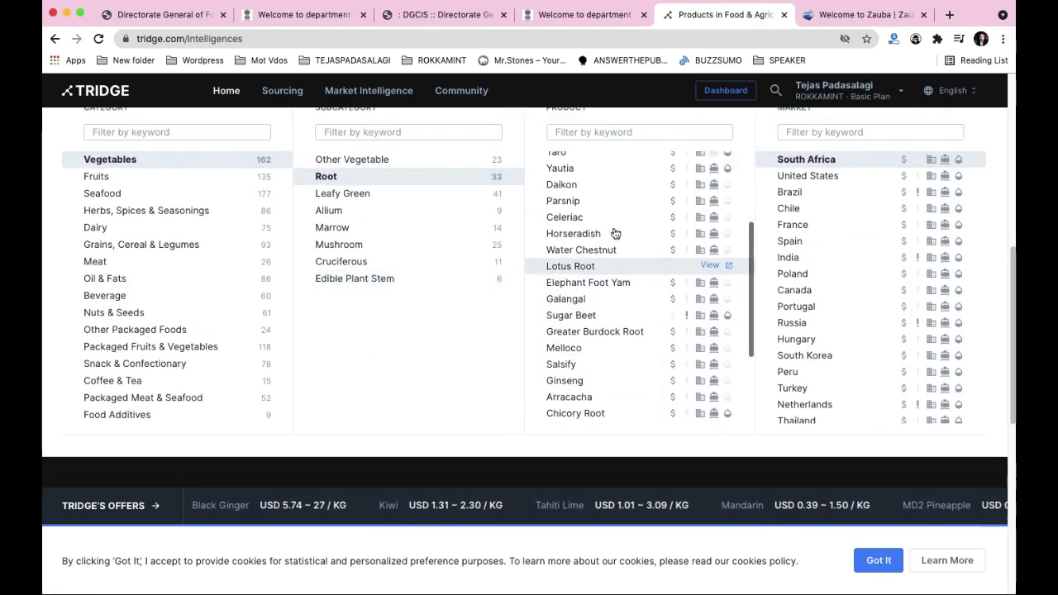
pyautogui.scroll(3, 603, 235)
pyautogui.click(578, 212)
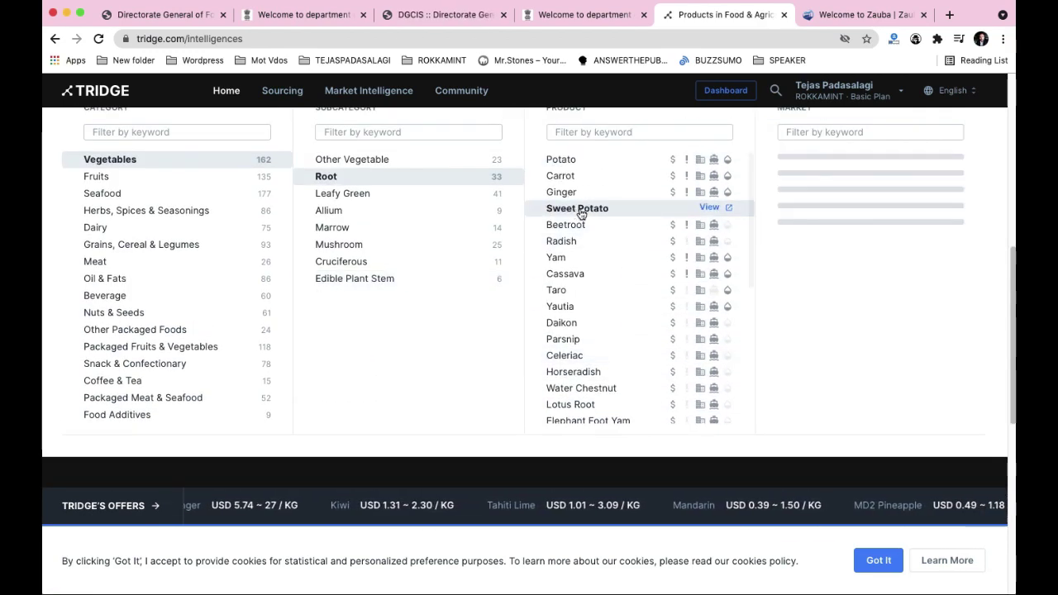
# - Choose Thailand as the market for sweet potato and open its intelligence page
pyautogui.scroll(1, 810, 149)
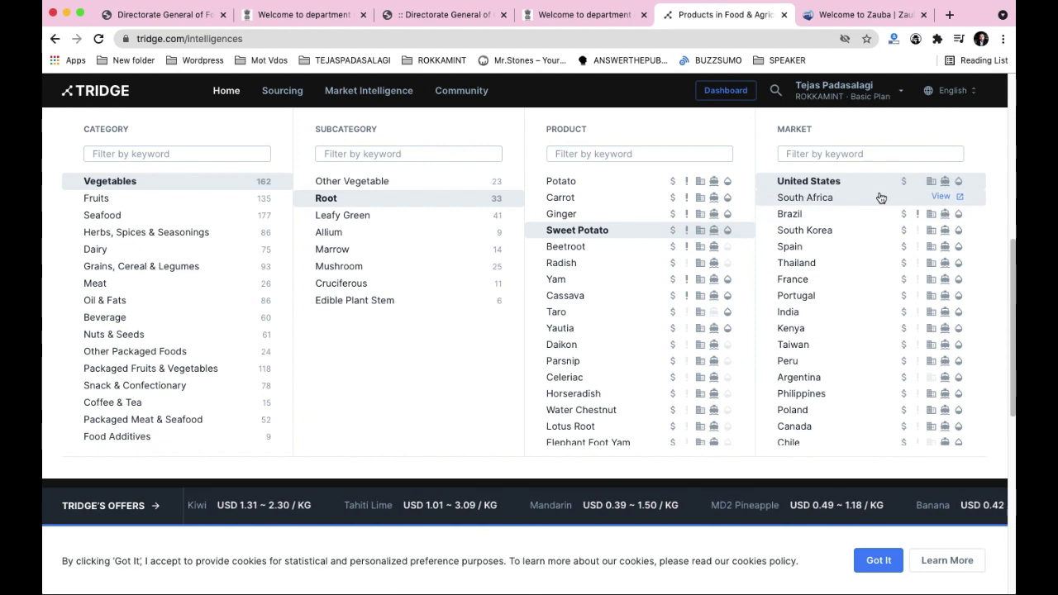
pyautogui.click(798, 263)
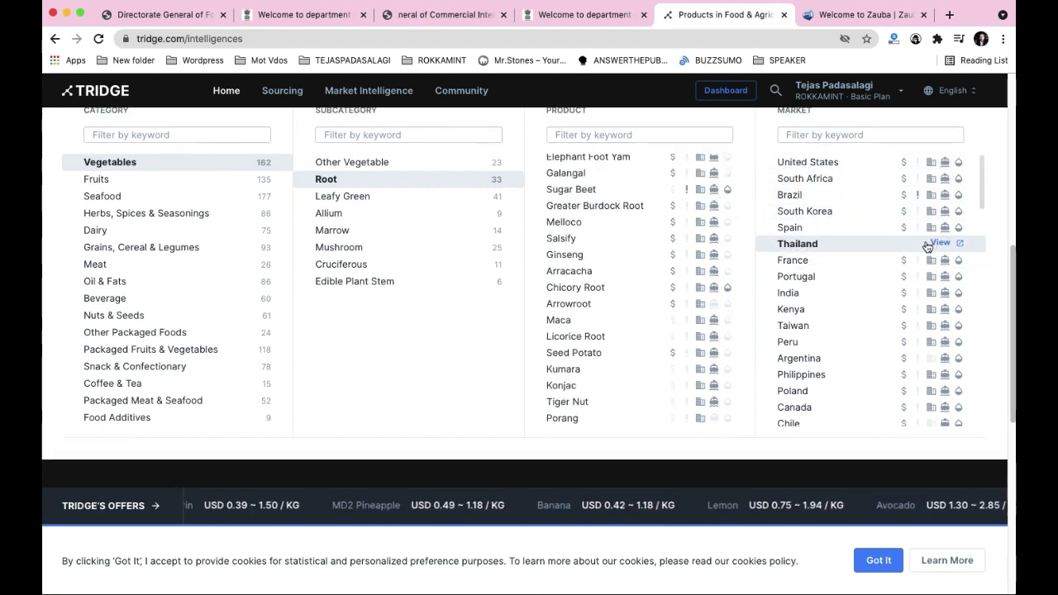
pyautogui.click(938, 243)
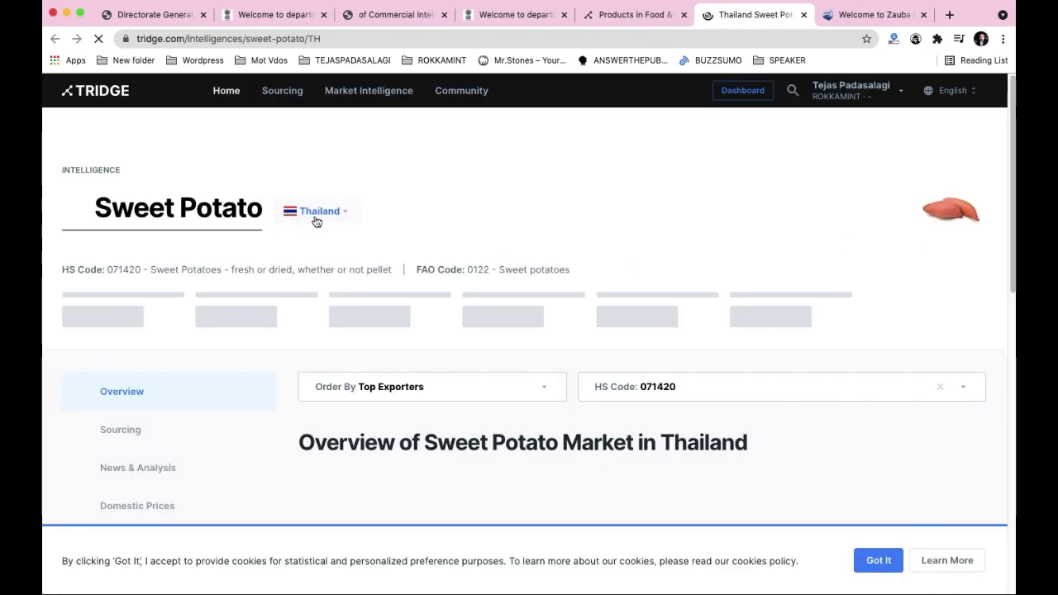
# - Examine the Thailand sweet potato overview, covering wholesale price change, total export value and total import value
pyautogui.scroll(-5, 446, 225)
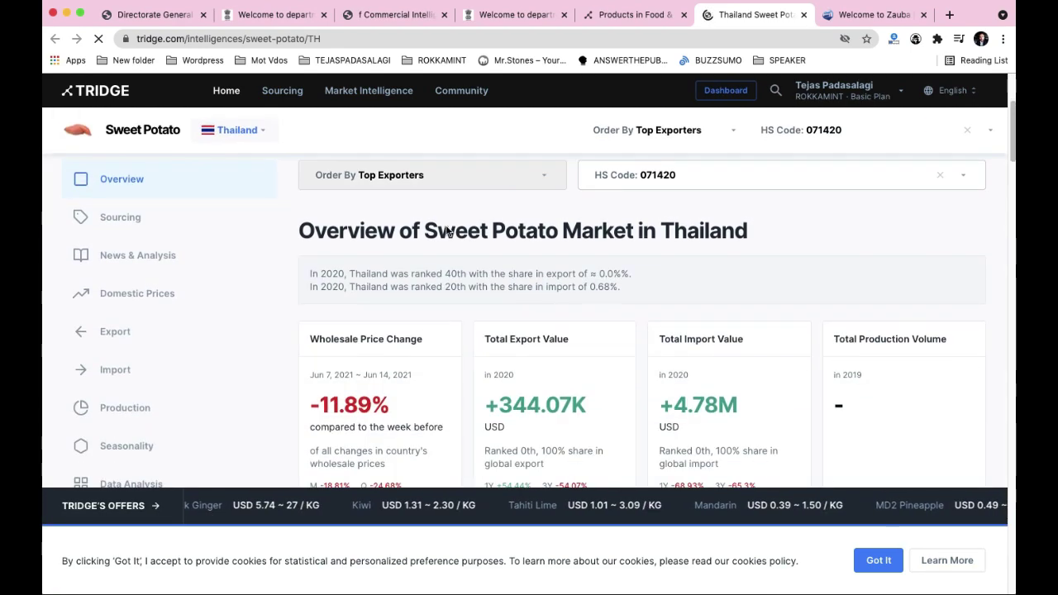
pyautogui.scroll(-5, 447, 231)
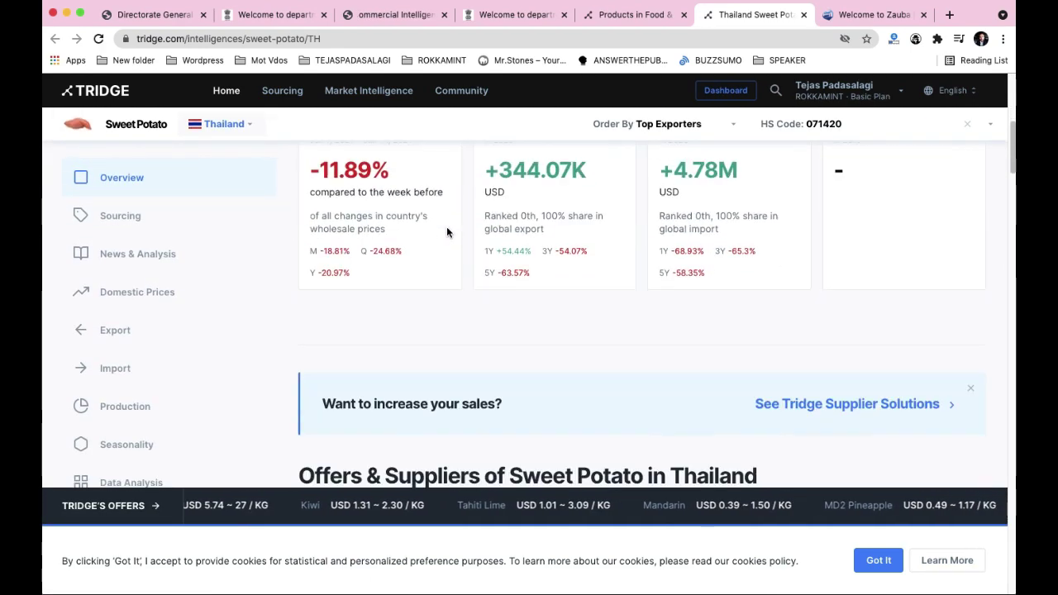
pyautogui.scroll(4, 446, 232)
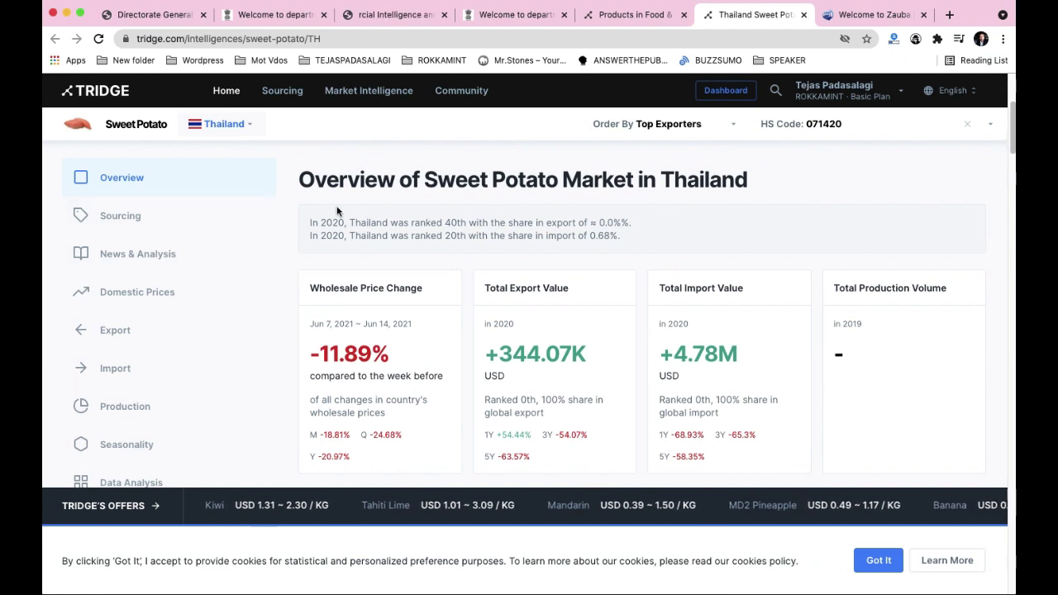
pyautogui.scroll(-2, 362, 352)
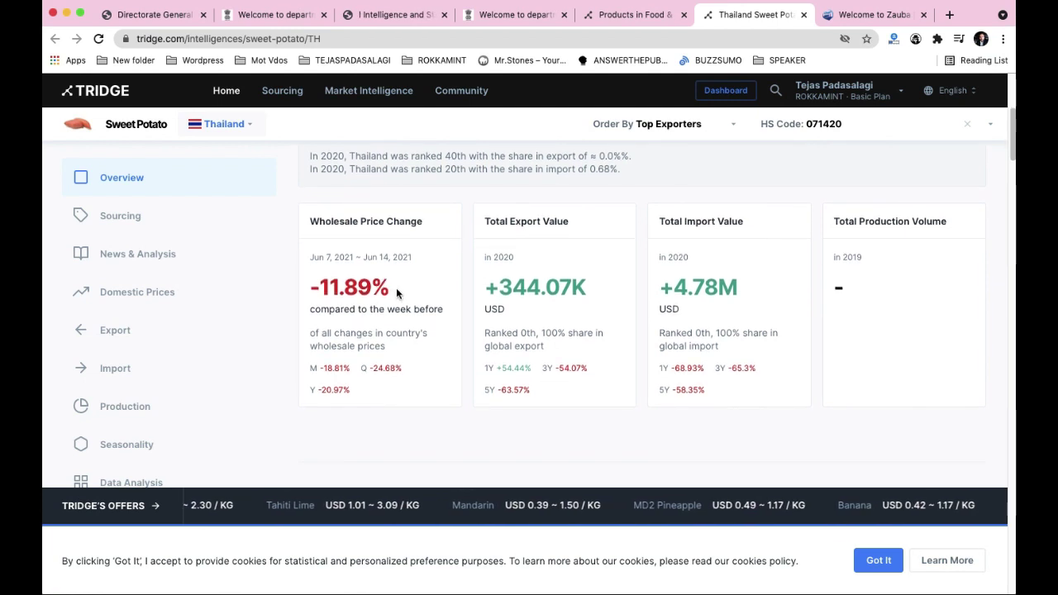
pyautogui.scroll(1, 405, 281)
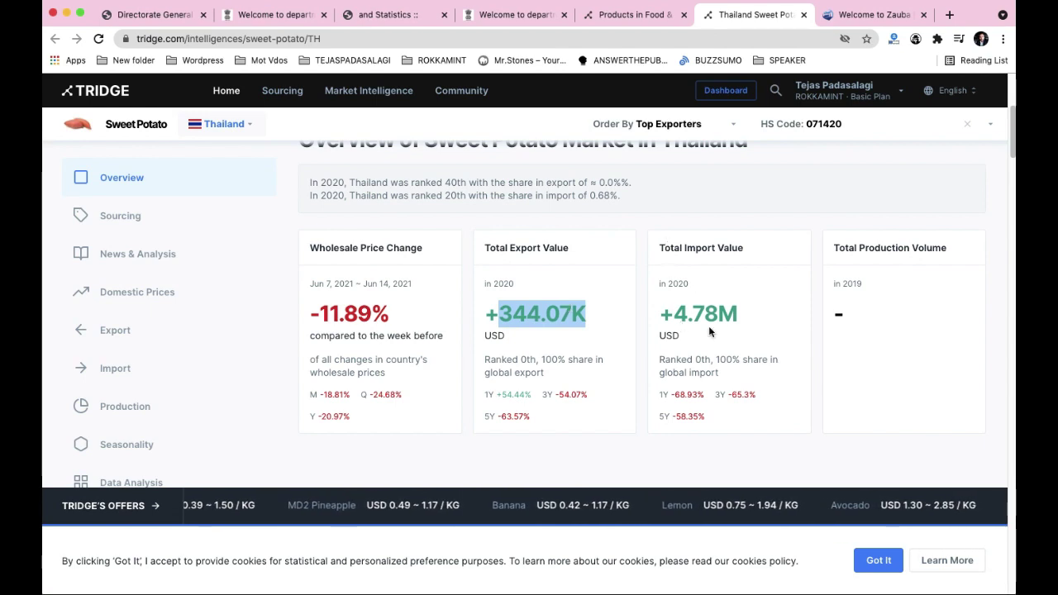
pyautogui.scroll(-1, 748, 328)
# - Open the Import section for sweet potato in Thailand and review the import value and volume charts
pyautogui.scroll(3, 172, 349)
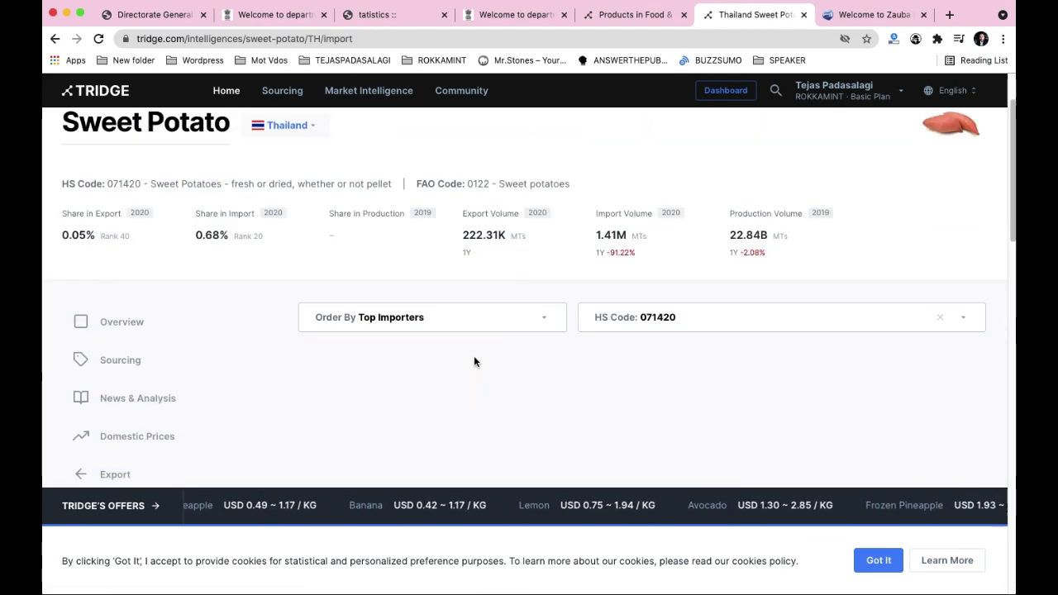
pyautogui.scroll(-5, 474, 359)
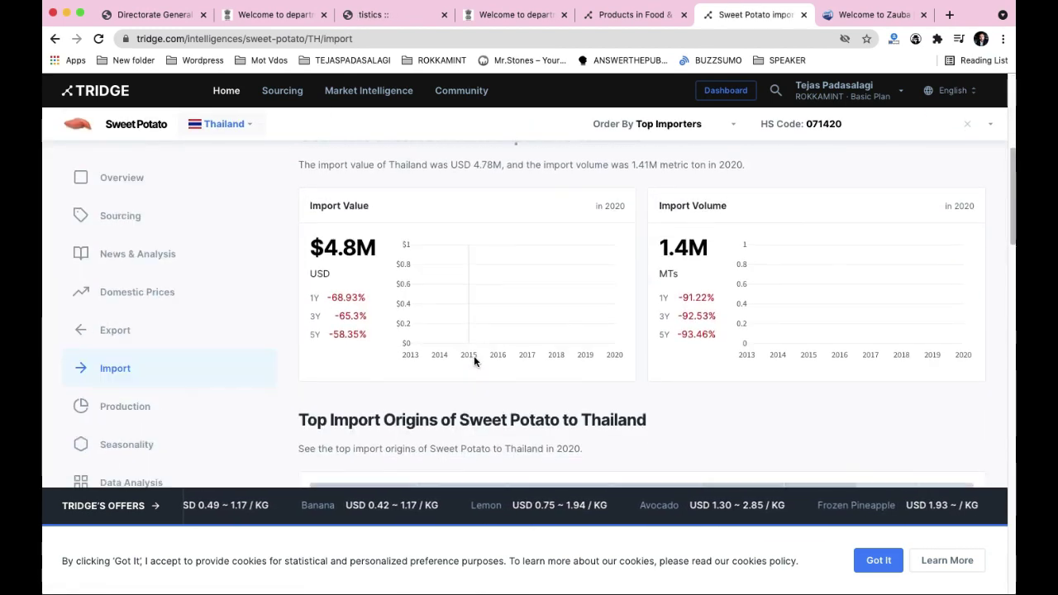
pyautogui.scroll(2, 408, 255)
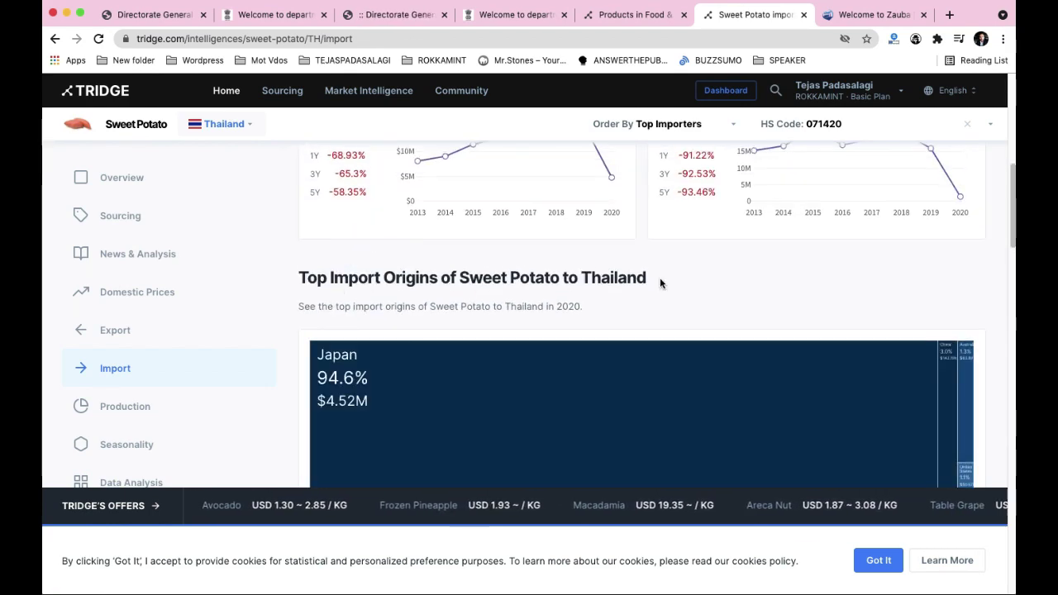
pyautogui.scroll(-1, 423, 363)
pyautogui.scroll(1, 461, 342)
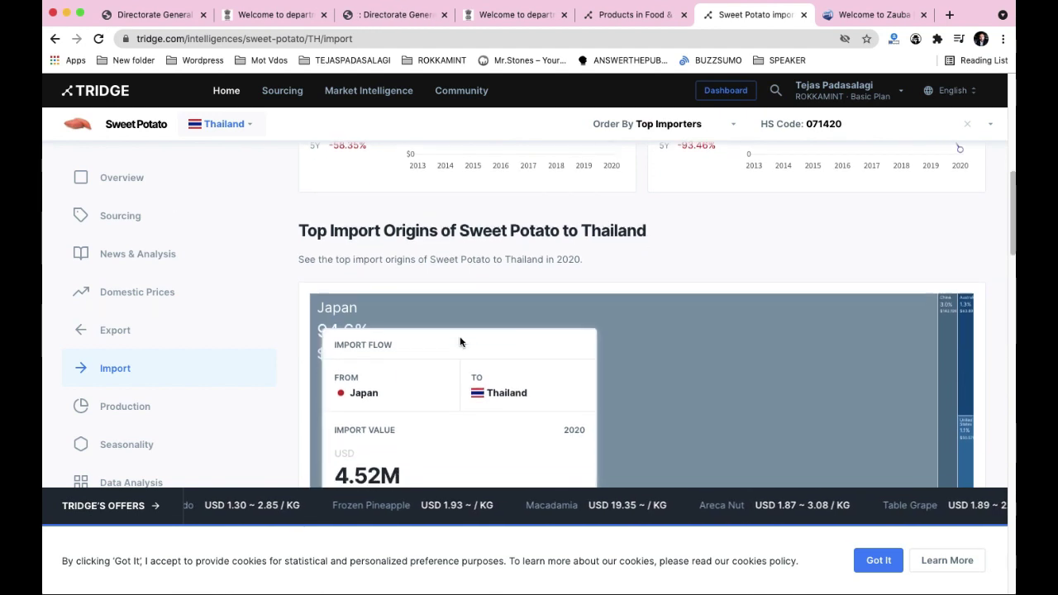
# - Examine Thailand's top sweet potato import origins, including the partner table, origin trends and yearly import values
pyautogui.scroll(-3, 475, 339)
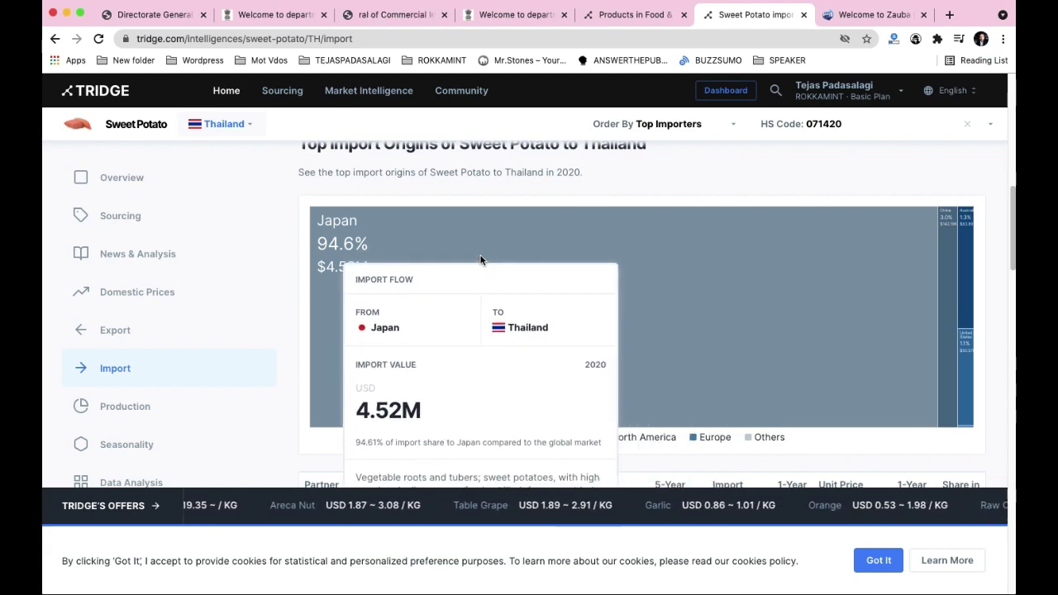
pyautogui.scroll(-4, 492, 250)
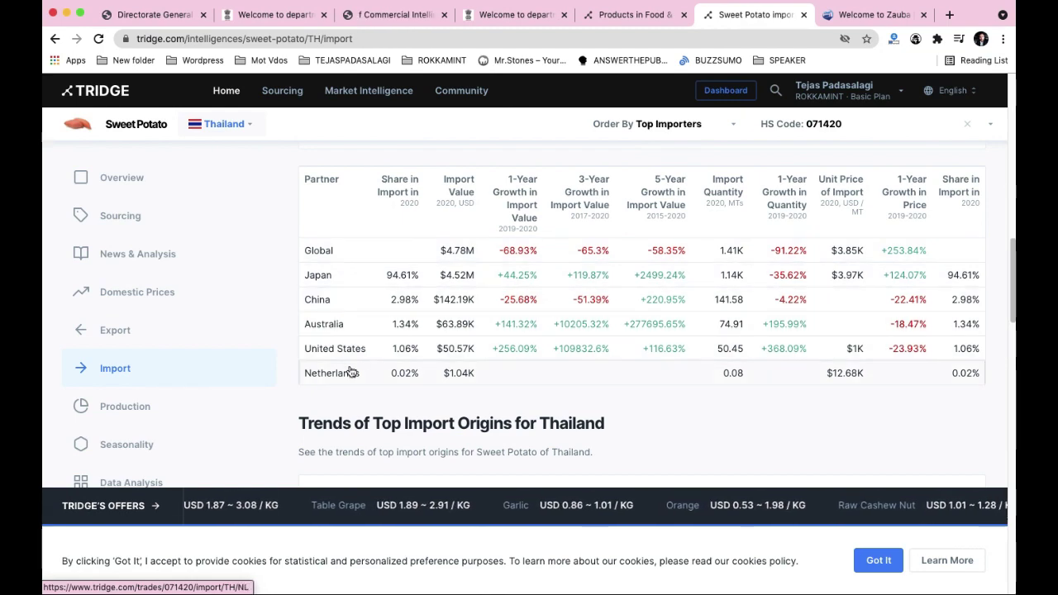
pyautogui.scroll(-4, 593, 375)
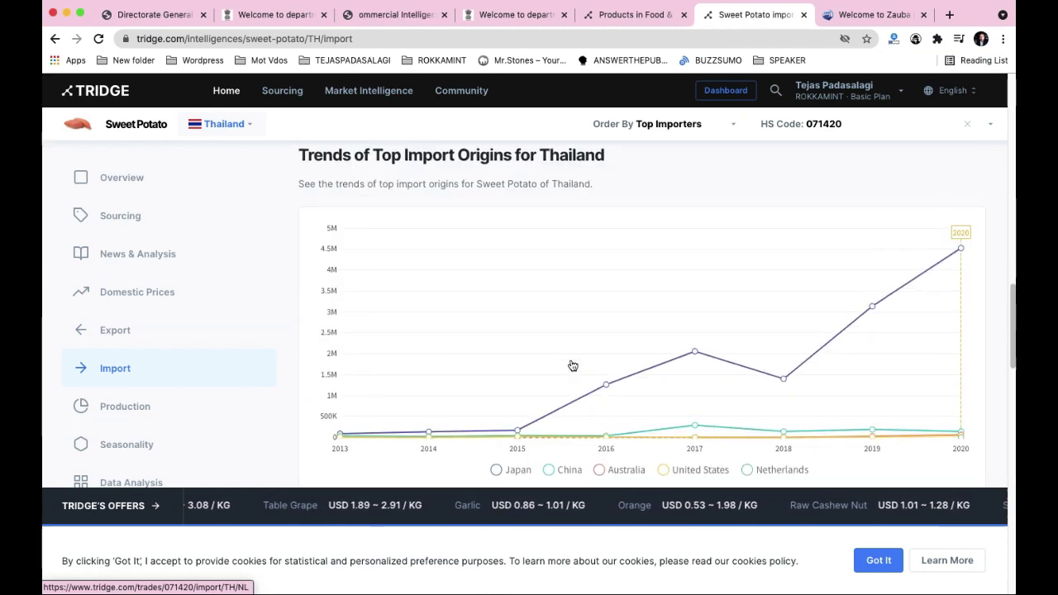
pyautogui.scroll(-4, 572, 366)
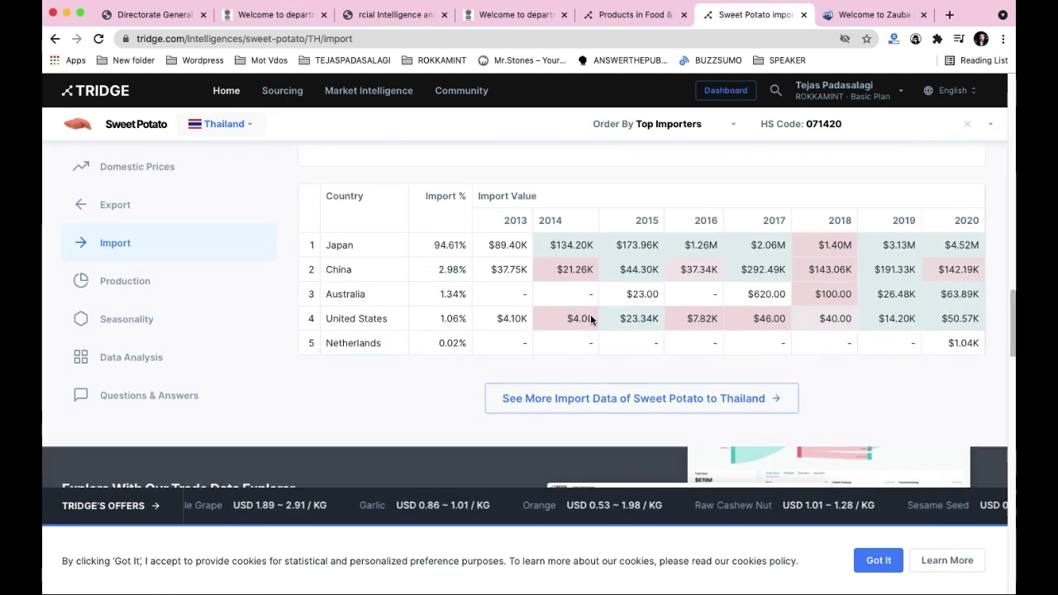
pyautogui.scroll(8, 458, 294)
pyautogui.scroll(1, 457, 294)
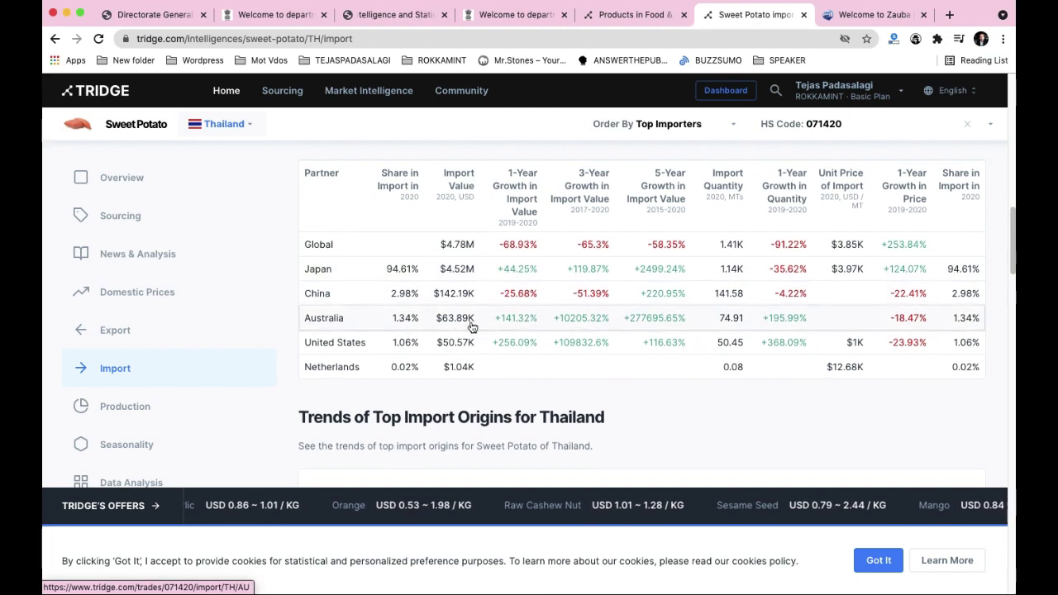
pyautogui.scroll(3, 539, 322)
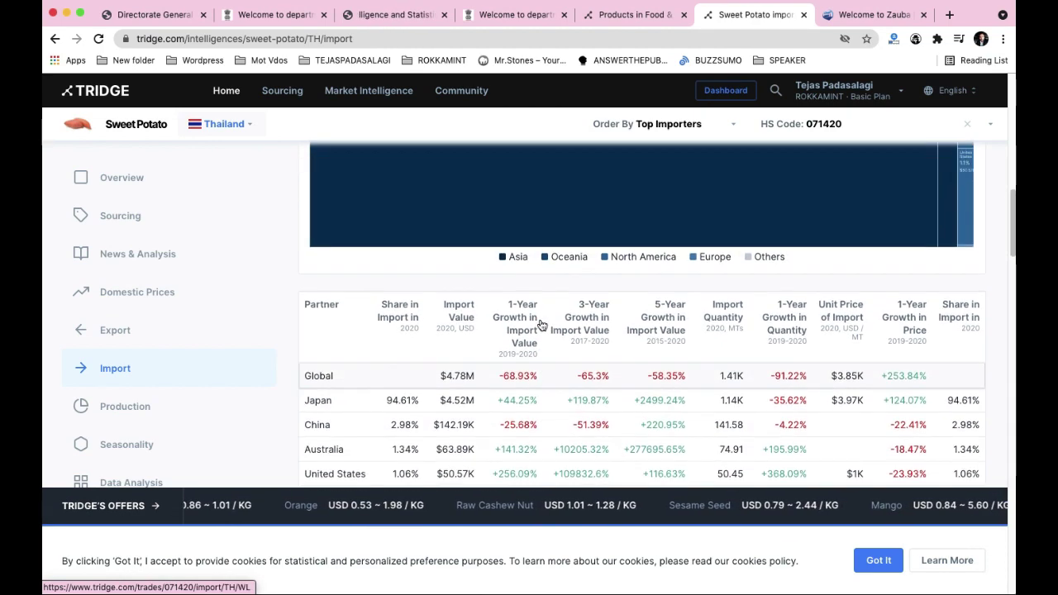
pyautogui.scroll(10, 540, 323)
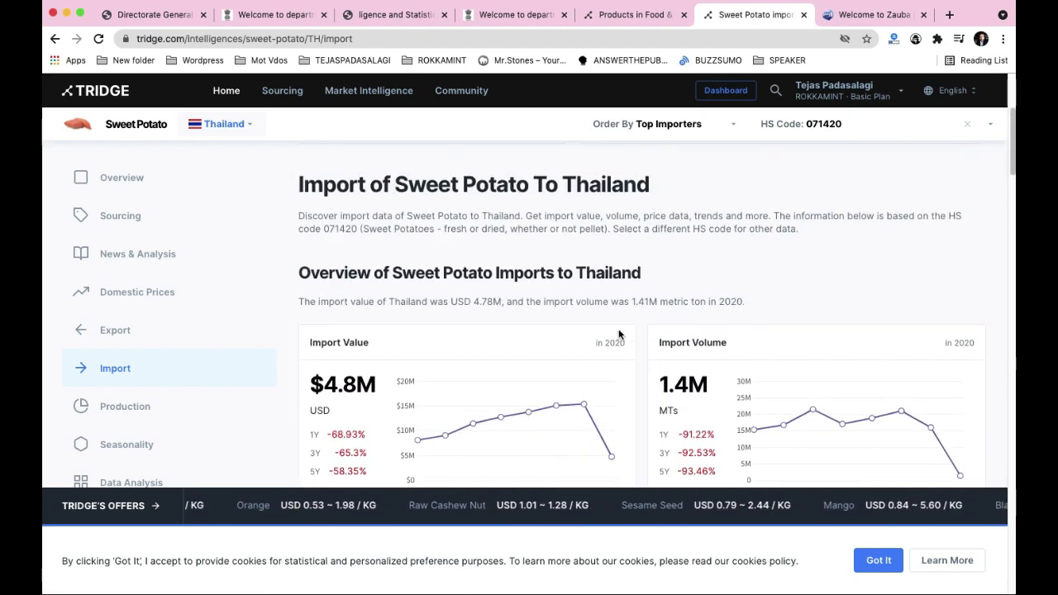
# - Change the sweet potato import page's country to United Kingdom and review its import value and volume
pyautogui.scroll(3, 603, 331)
pyautogui.click(315, 215)
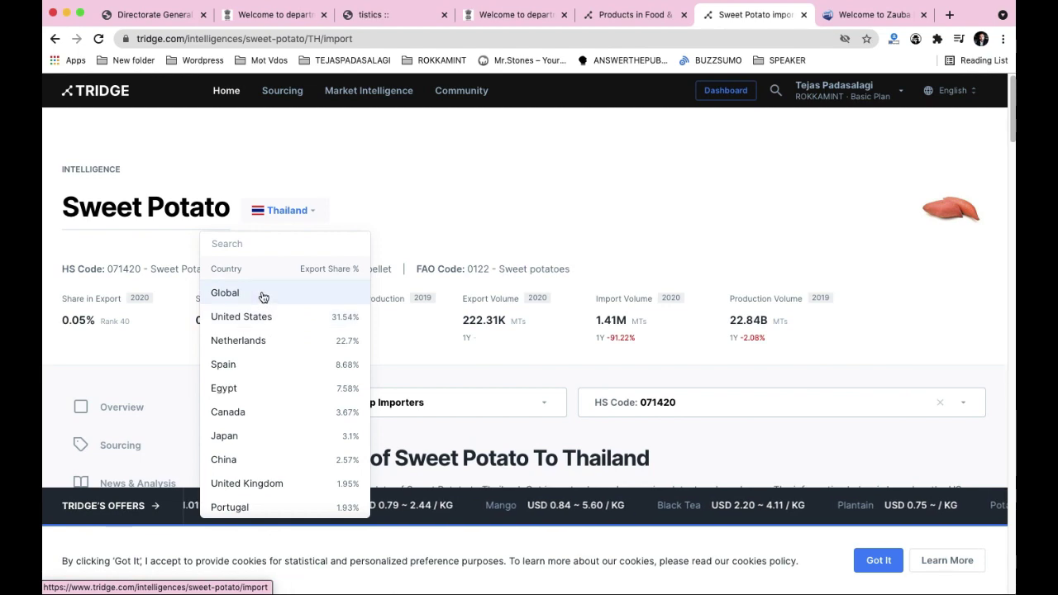
pyautogui.click(262, 484)
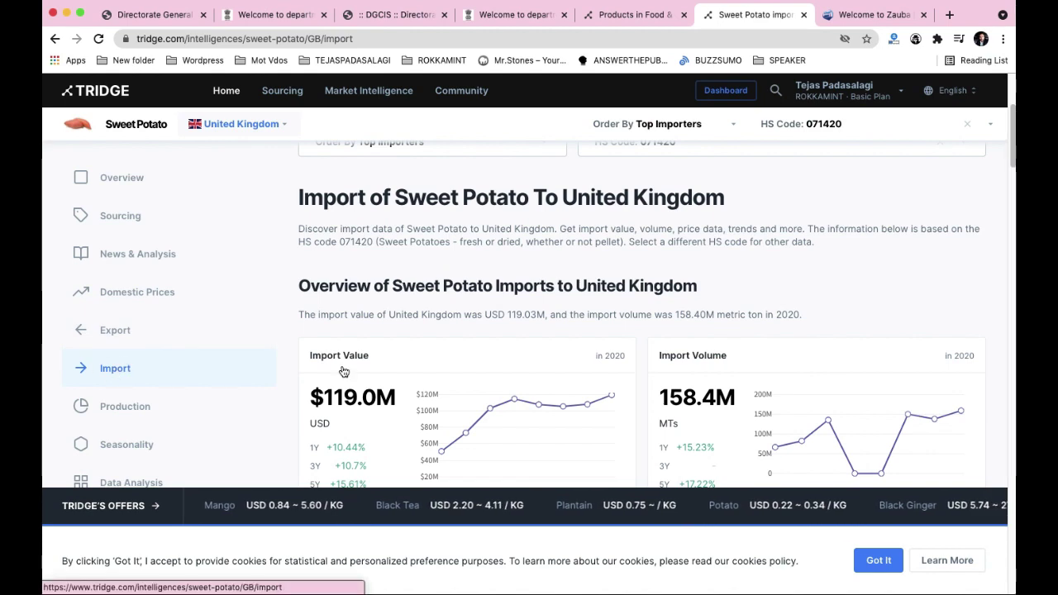
pyautogui.scroll(-3, 528, 342)
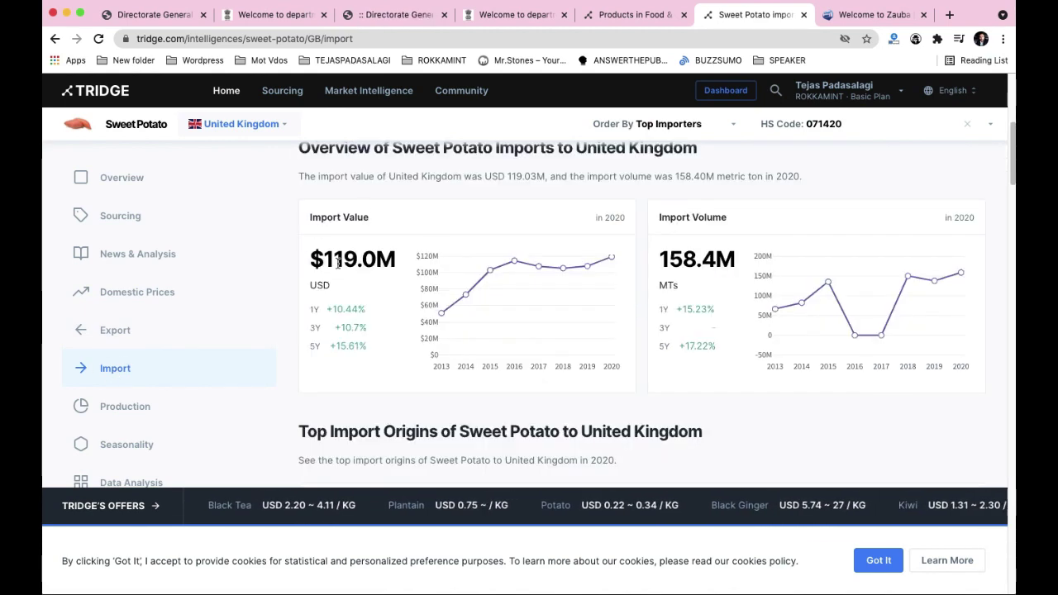
# - Examine the chart of the United Kingdom's top sweet potato import origins and the import flow details of its partner countries
pyautogui.scroll(-7, 420, 267)
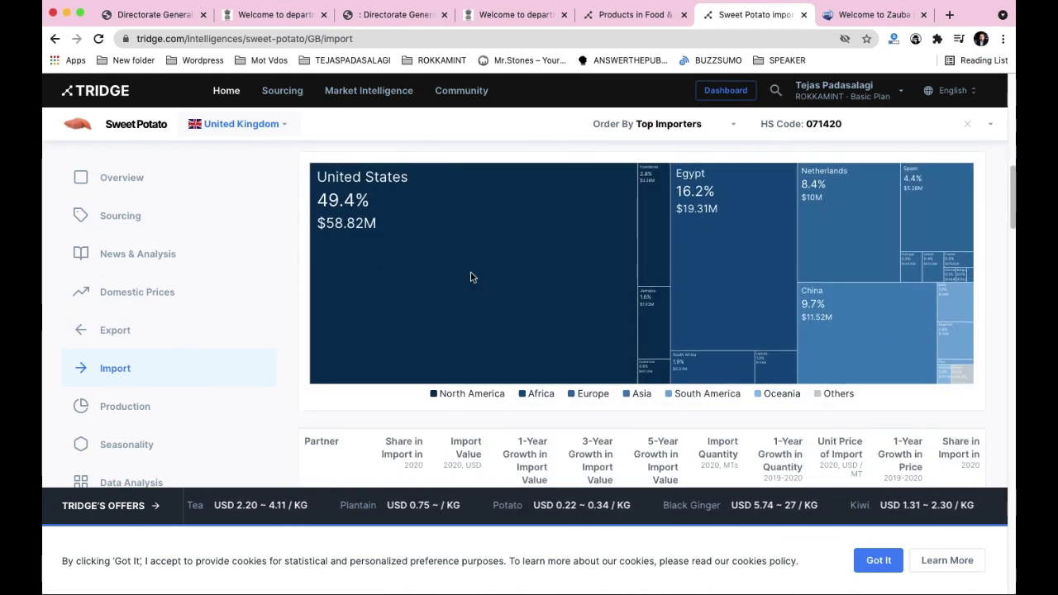
pyautogui.moveTo(440, 168)
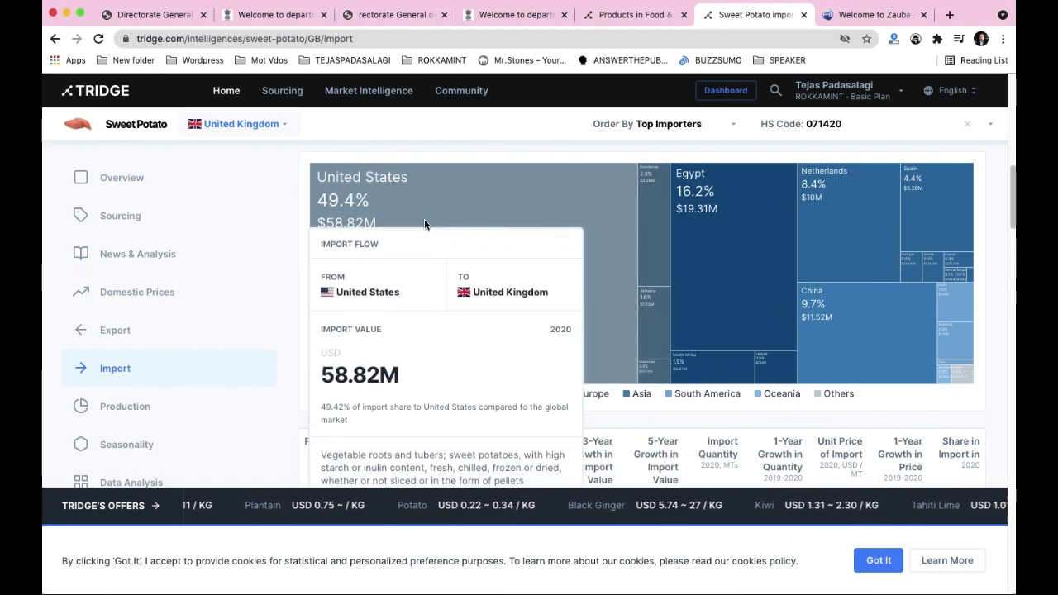
pyautogui.moveTo(746, 211)
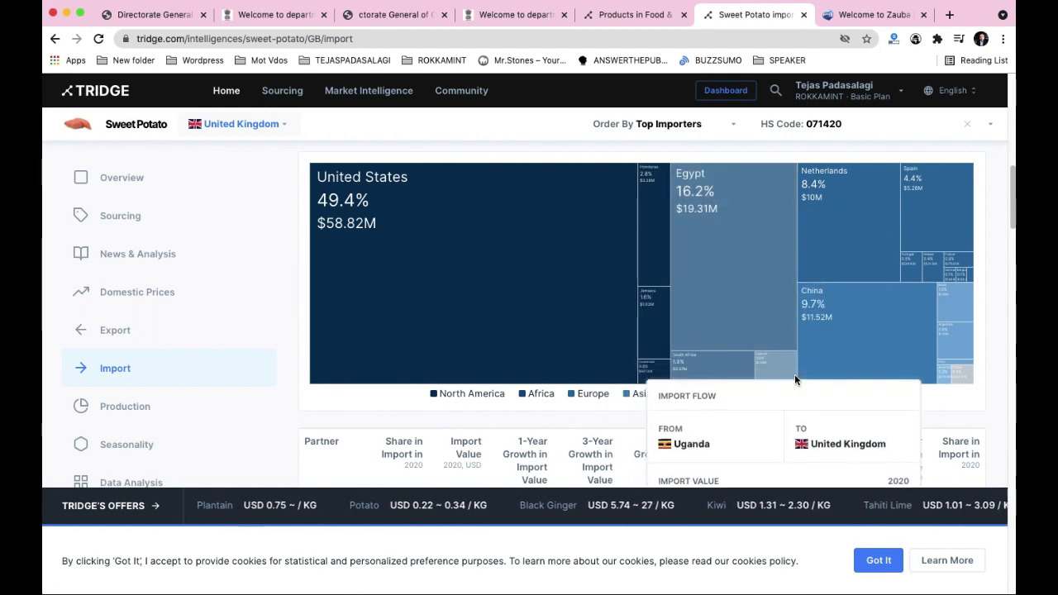
pyautogui.moveTo(923, 230)
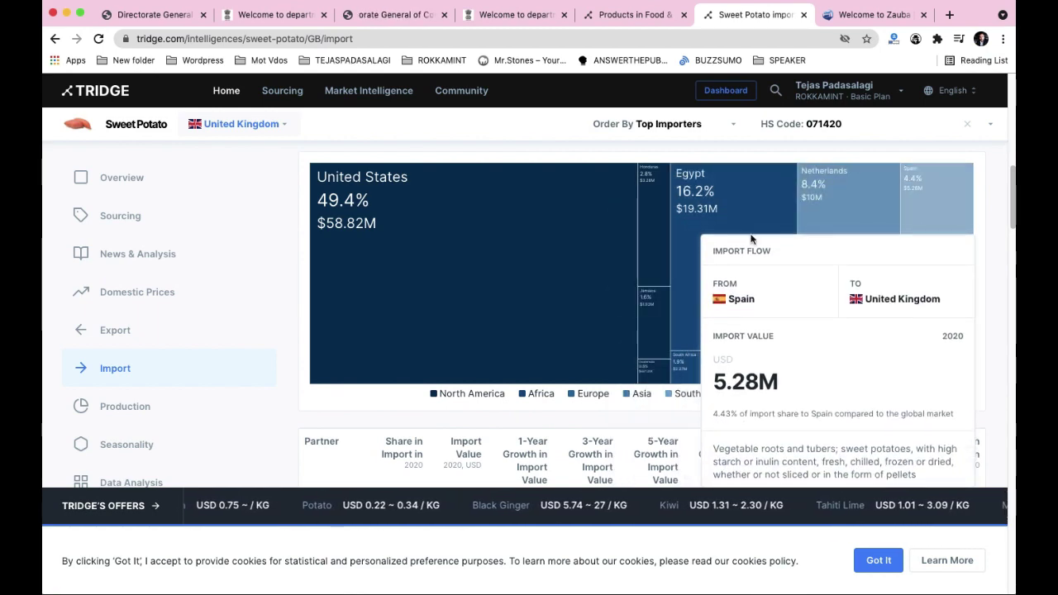
# - Review the United Kingdom's sweet potato import partner table, the trends of top import origins and the yearly import values
pyautogui.scroll(-5, 401, 338)
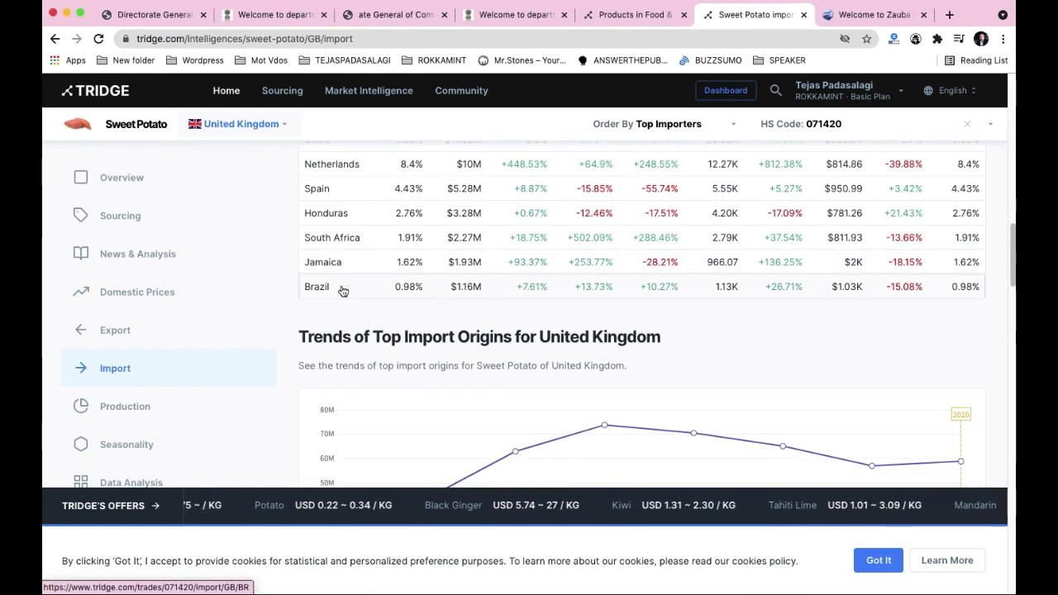
pyautogui.scroll(2, 342, 289)
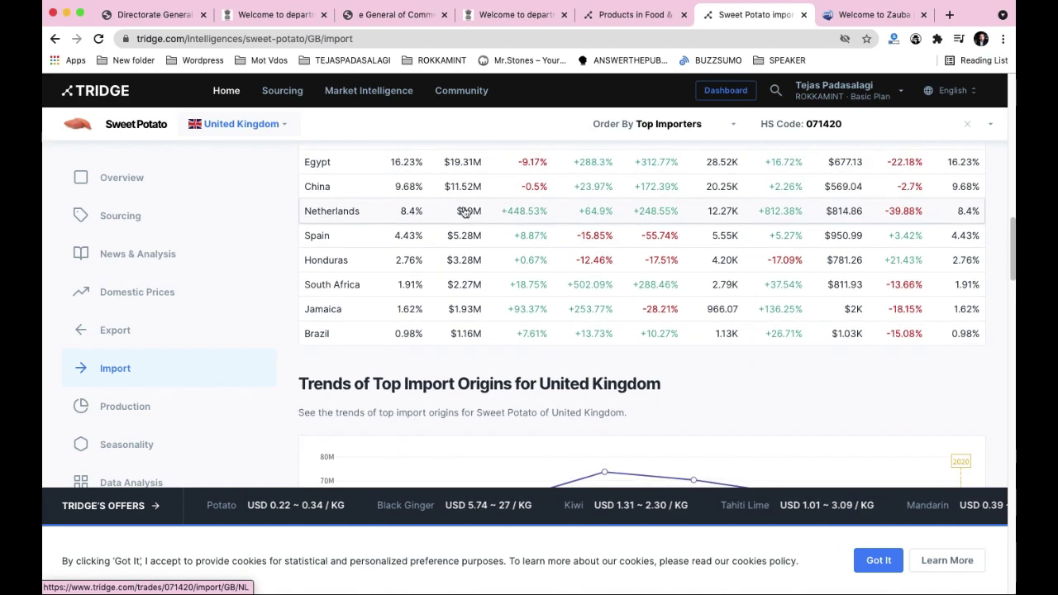
pyautogui.scroll(4, 513, 212)
pyautogui.scroll(-3, 453, 280)
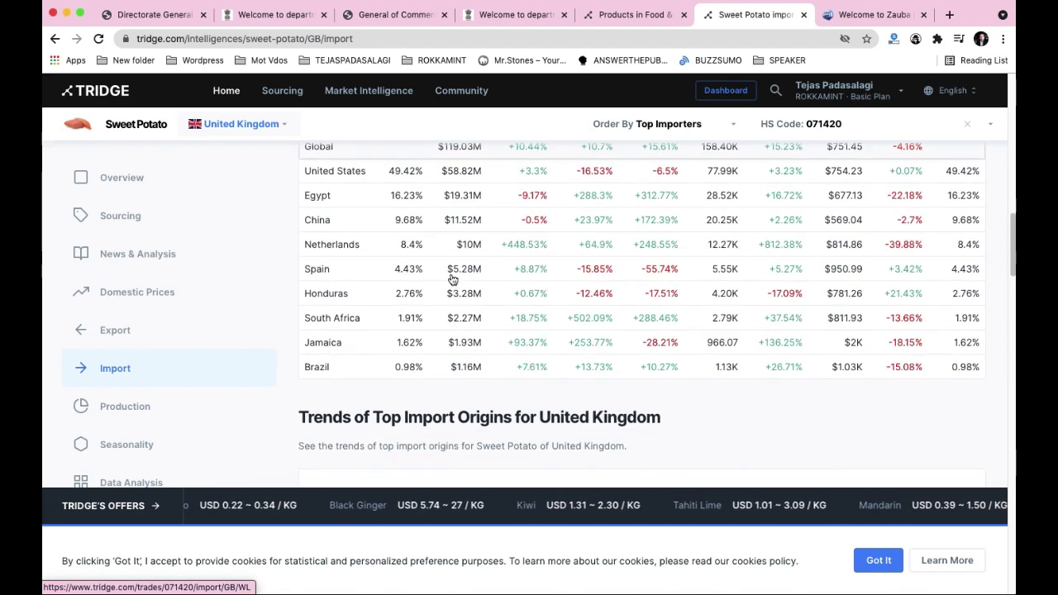
pyautogui.scroll(-12, 386, 307)
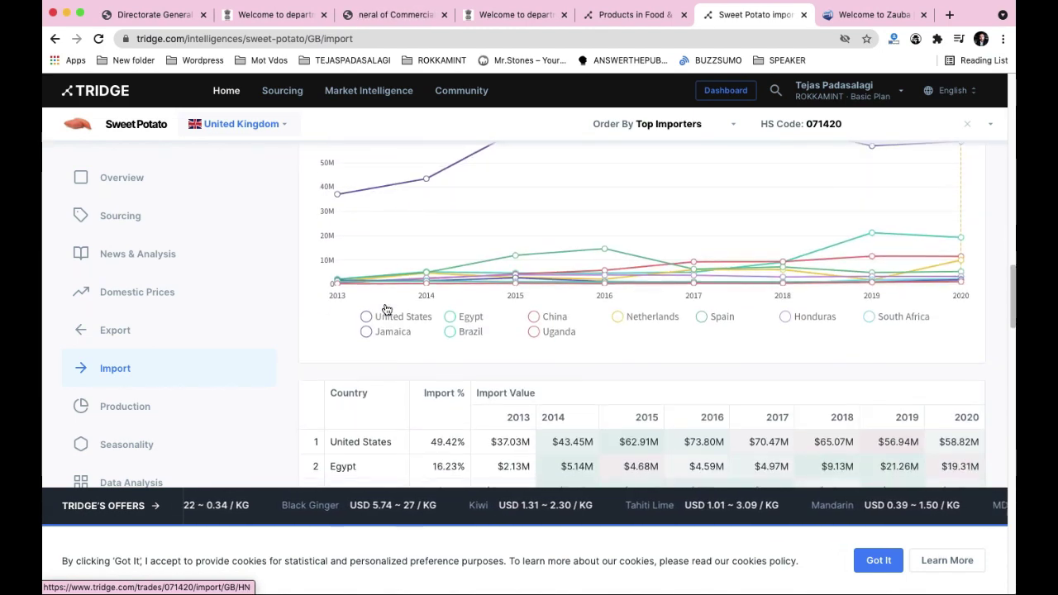
pyautogui.scroll(-5, 386, 308)
pyautogui.scroll(8, 385, 307)
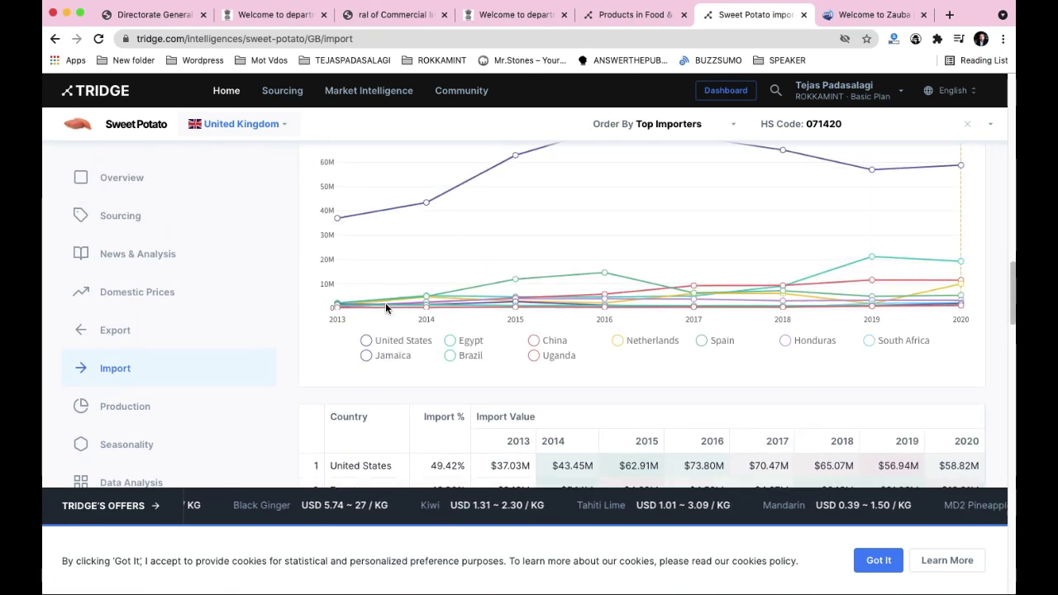
# - Change the sweet potato import page's country to Germany and review its import value and volume charts
pyautogui.scroll(15, 385, 309)
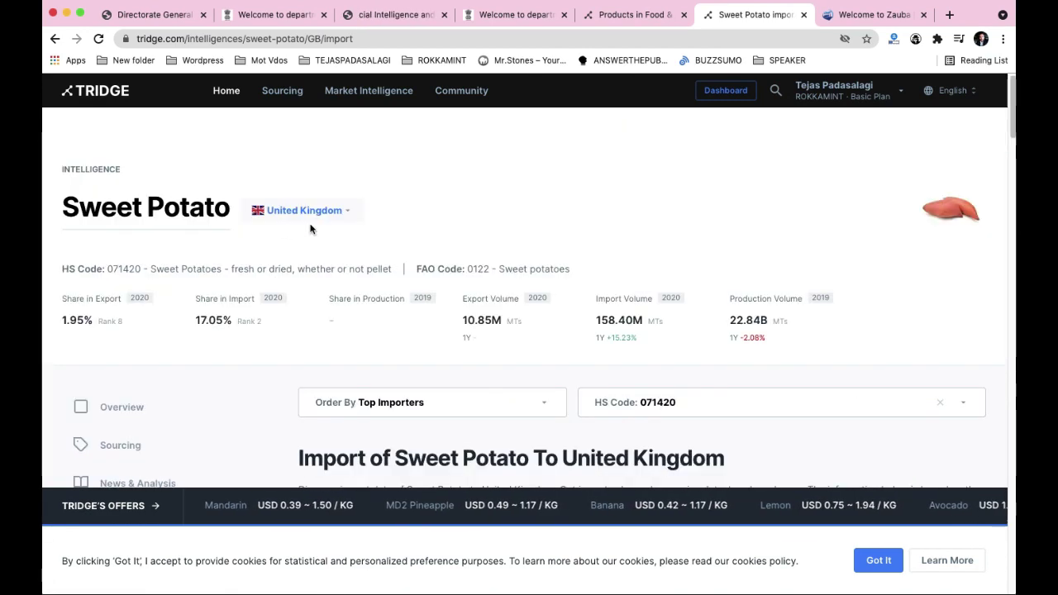
pyautogui.click(342, 216)
pyautogui.scroll(-3, 273, 413)
pyautogui.click(267, 457)
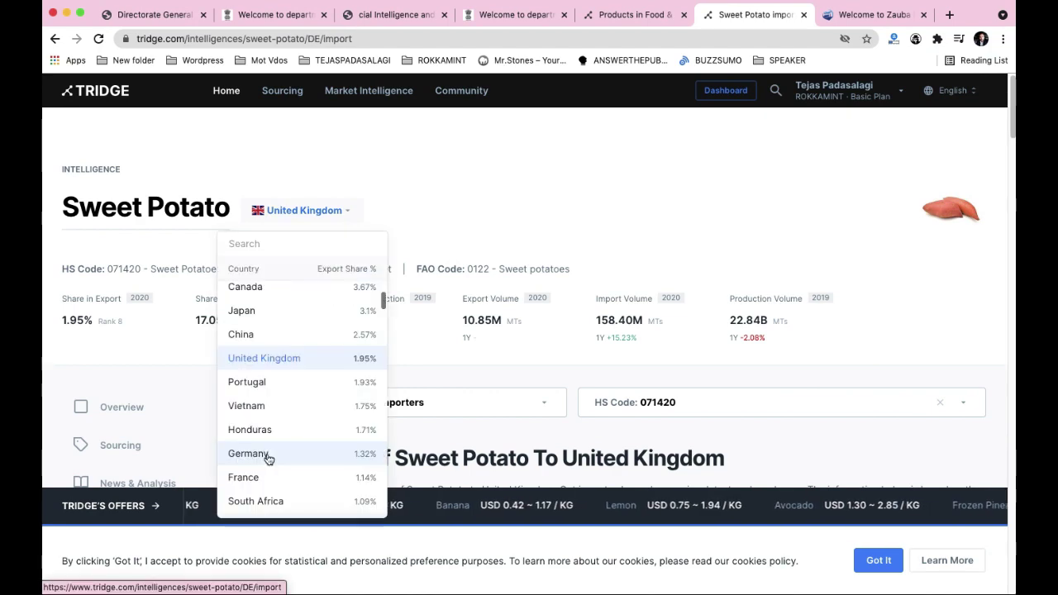
pyautogui.scroll(-7, 482, 314)
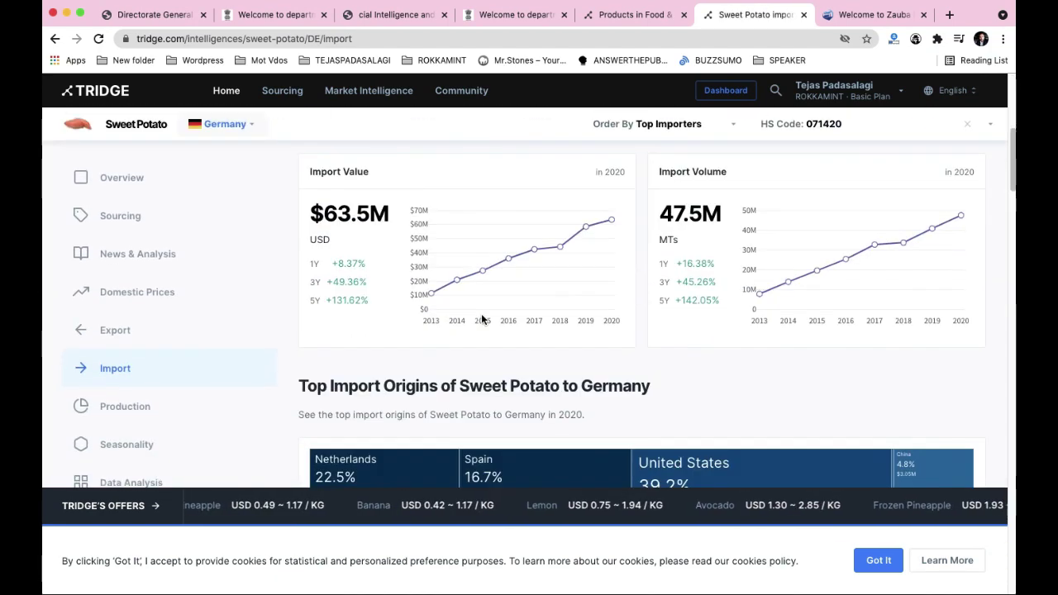
# - Examine Germany's top sweet potato import origins in the share chart and the partner table
pyautogui.scroll(-3, 443, 222)
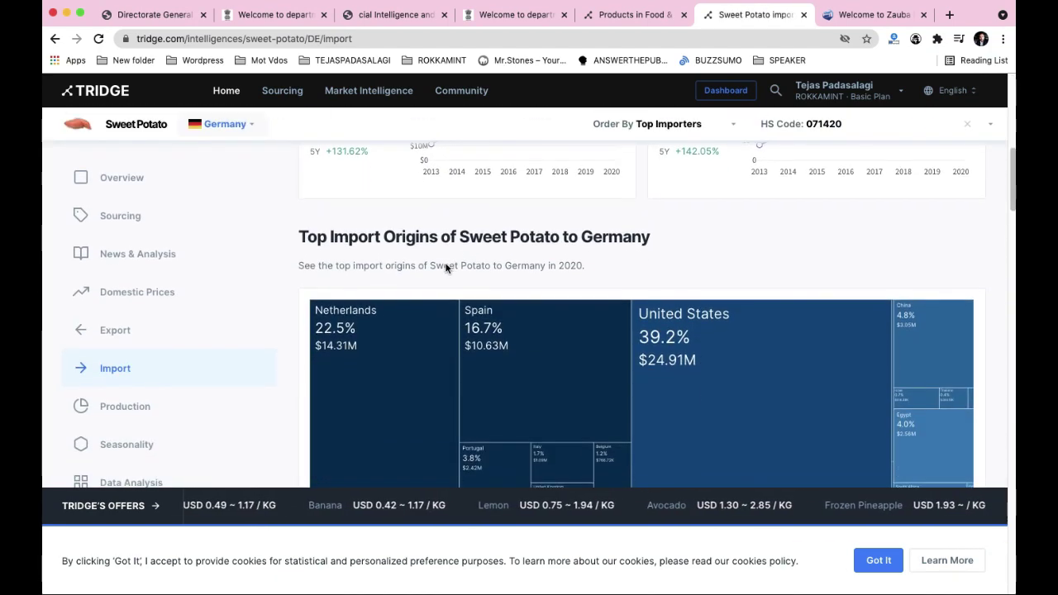
pyautogui.scroll(-5, 425, 264)
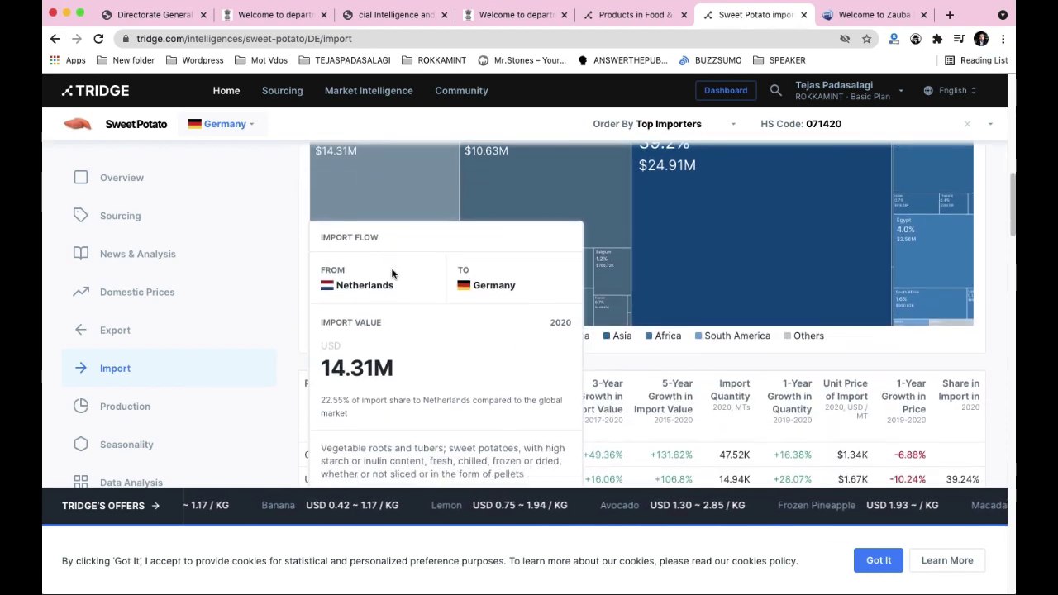
pyautogui.scroll(-5, 355, 290)
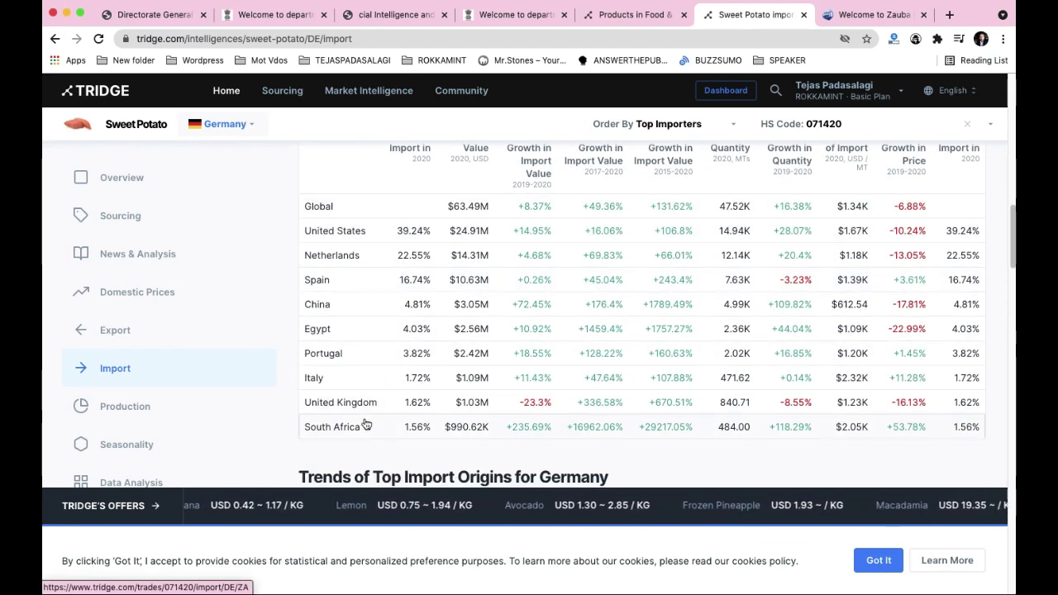
# - Return to the Tridge home page and search for "Sweet potato"
pyautogui.scroll(15, 331, 232)
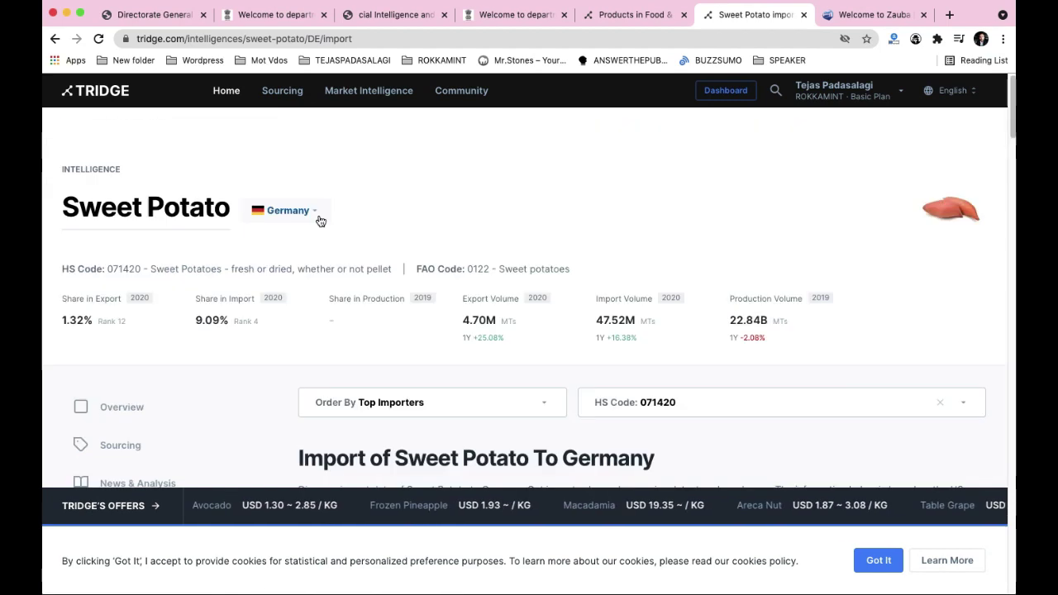
pyautogui.click(225, 95)
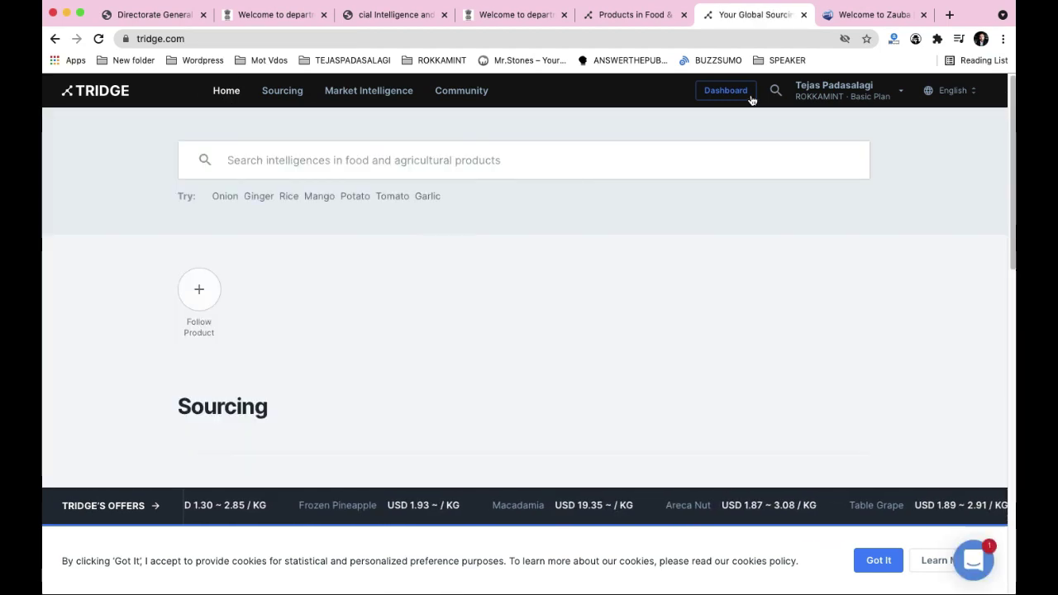
pyautogui.click(306, 172)
pyautogui.write('Sweet potato')
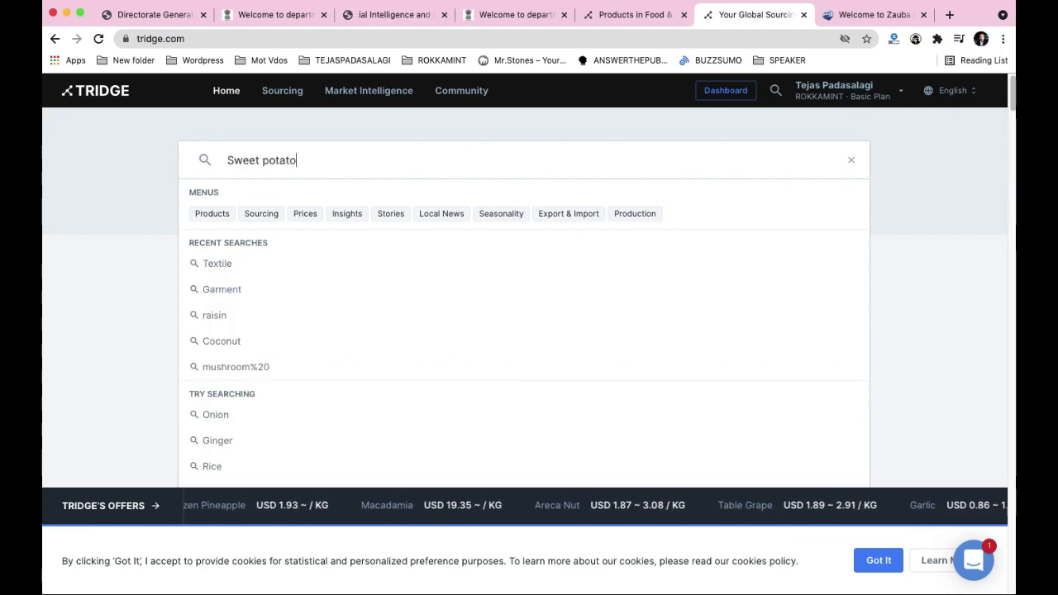
pyautogui.press('Return')
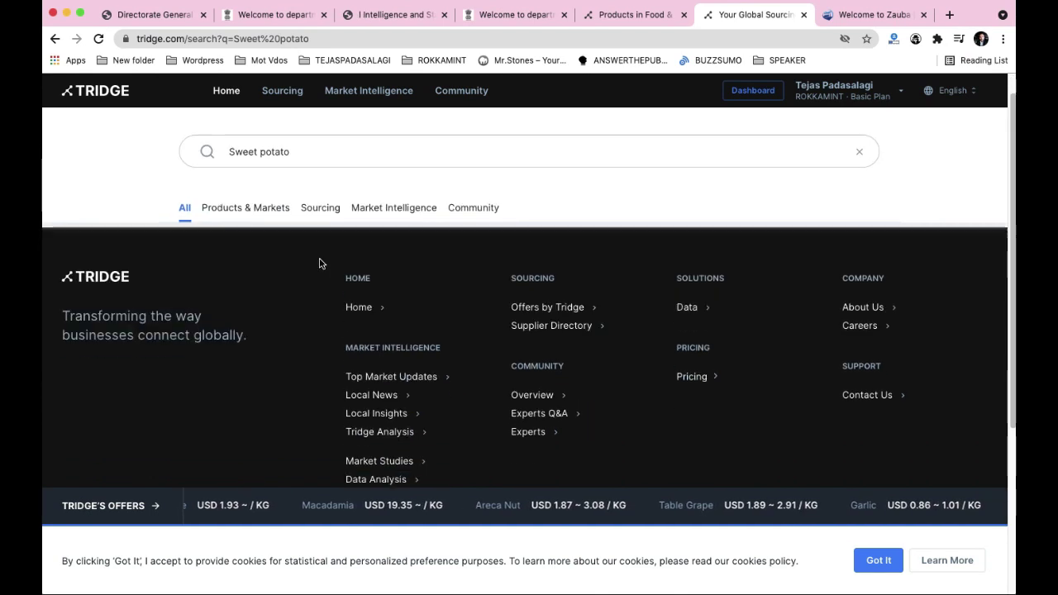
# - Open the Sweet Potato product from the search results and review its global market overview
pyautogui.scroll(-5, 355, 285)
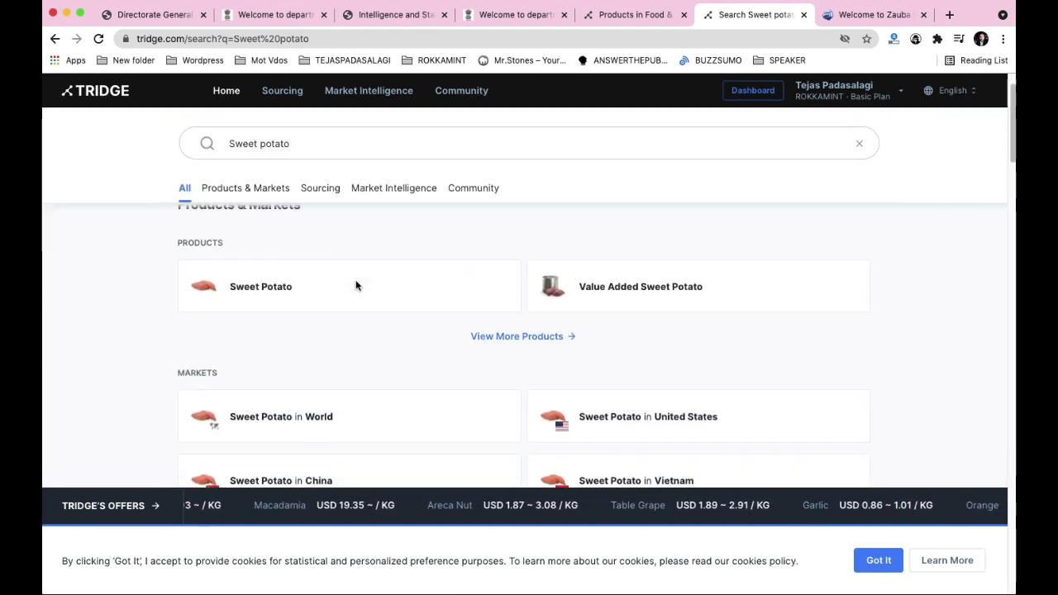
pyautogui.scroll(1, 298, 236)
pyautogui.click(300, 235)
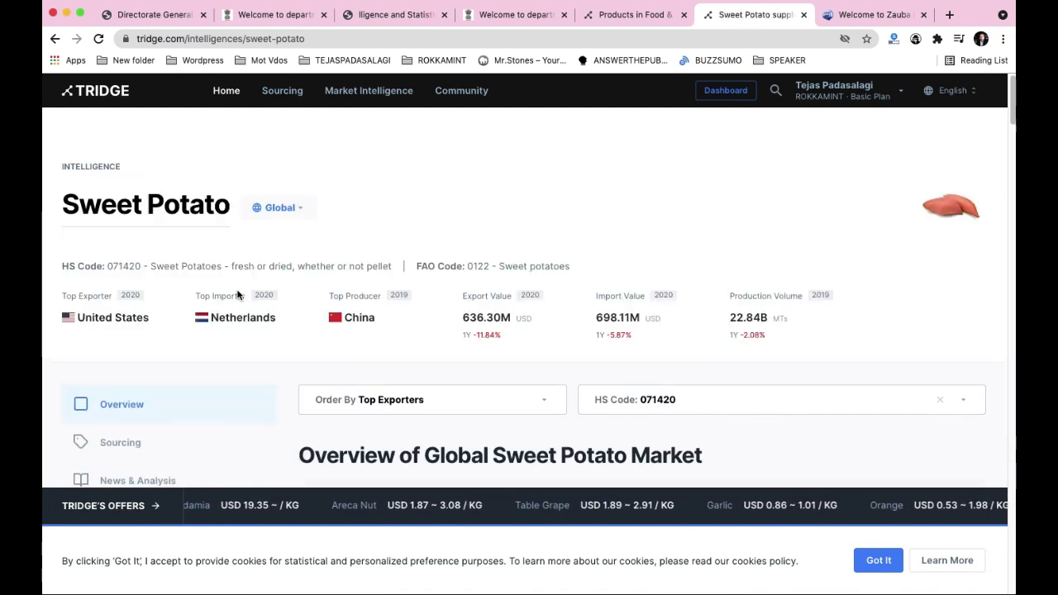
pyautogui.scroll(-5, 157, 281)
pyautogui.scroll(-1, 107, 326)
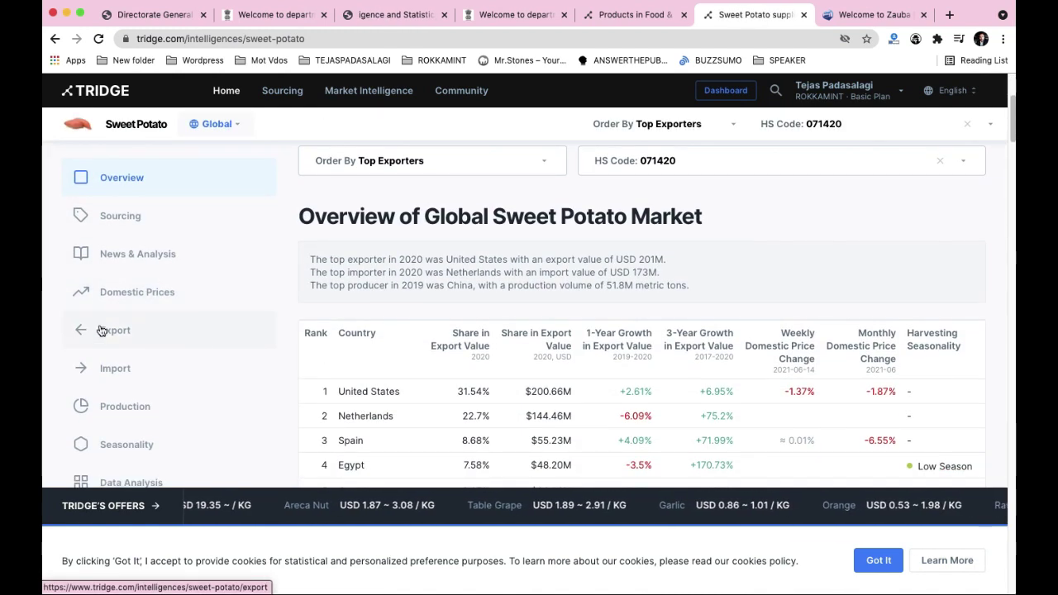
pyautogui.scroll(-1, 153, 341)
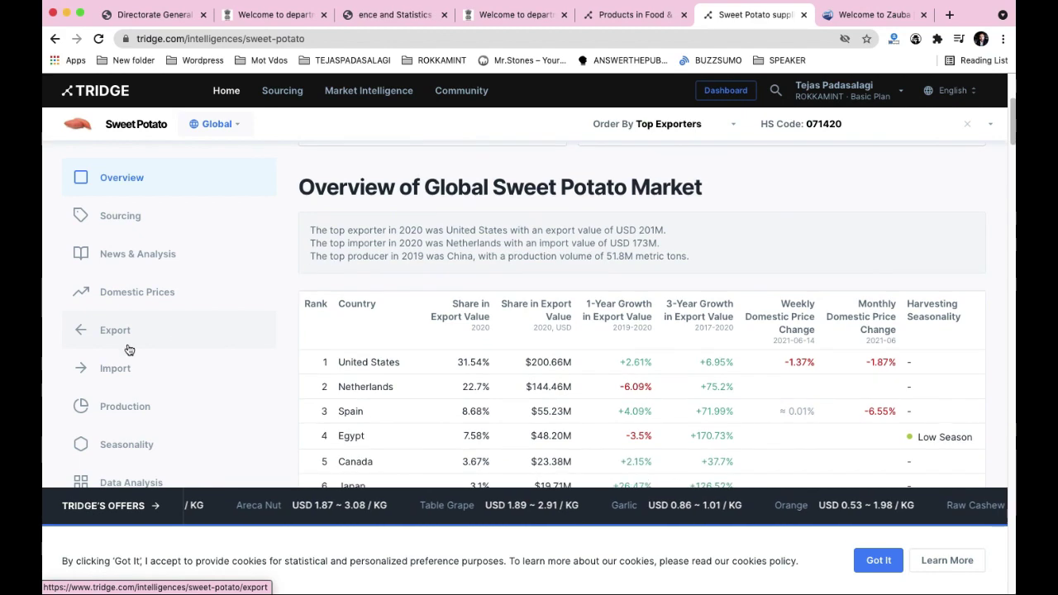
# - Open the global Production section for sweet potato and review the production overview of the top-ranked countries
pyautogui.click(125, 407)
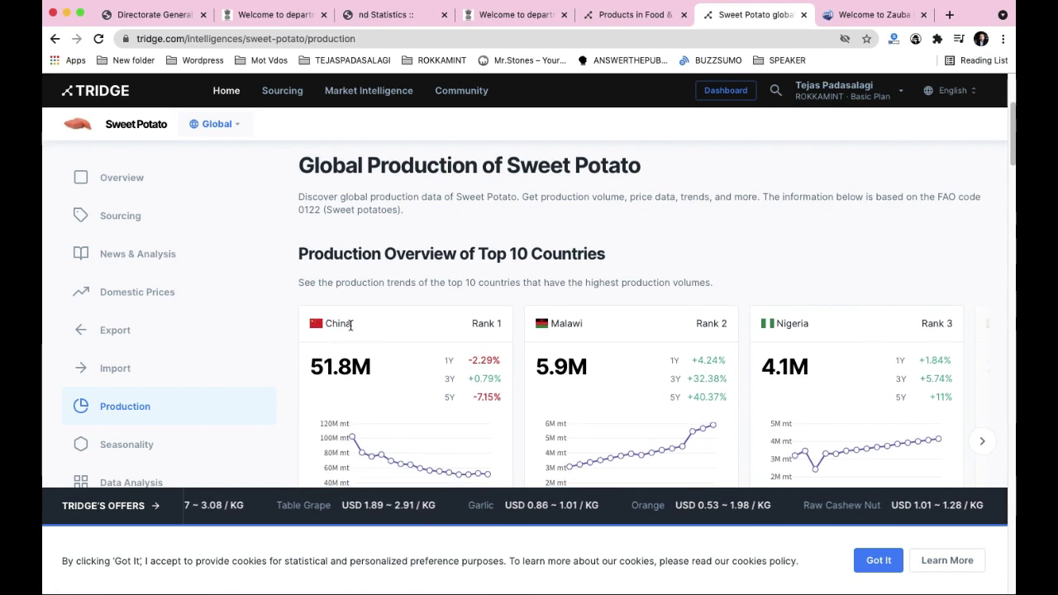
pyautogui.scroll(-5, 458, 340)
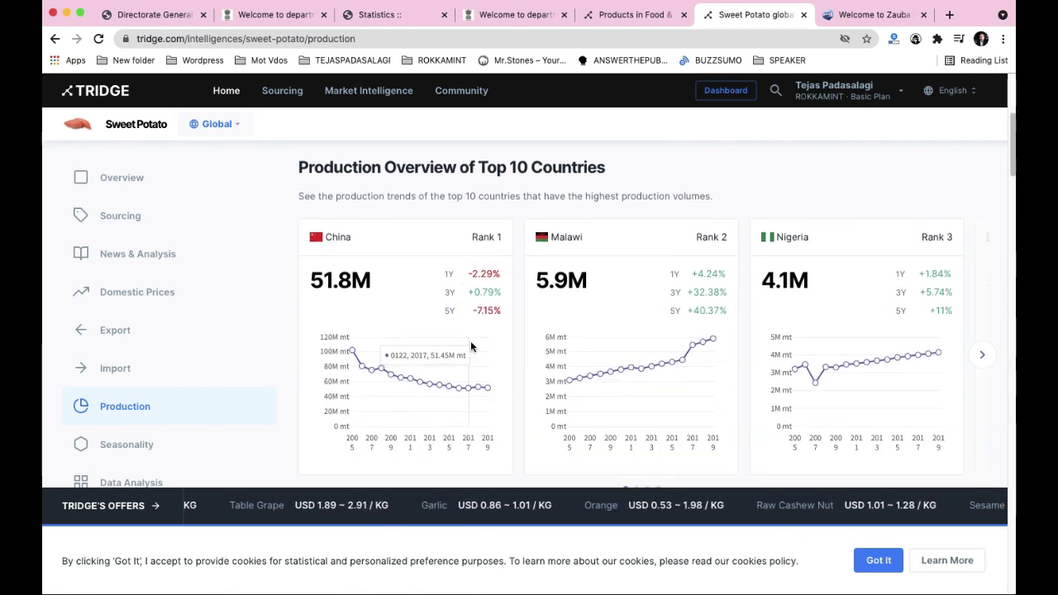
pyautogui.scroll(3, 472, 345)
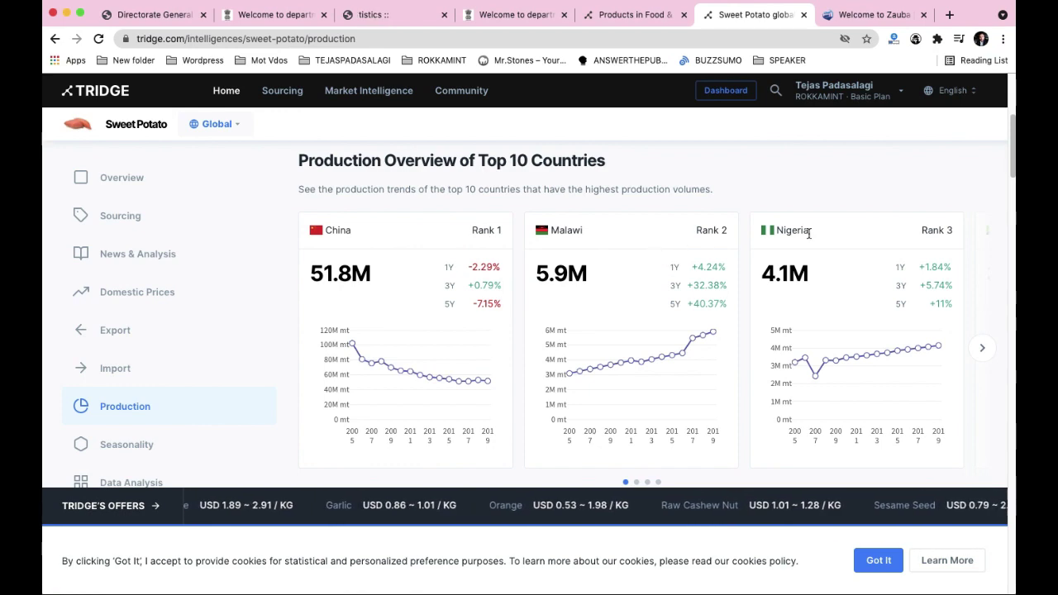
pyautogui.scroll(-3, 581, 318)
pyautogui.scroll(3, 804, 313)
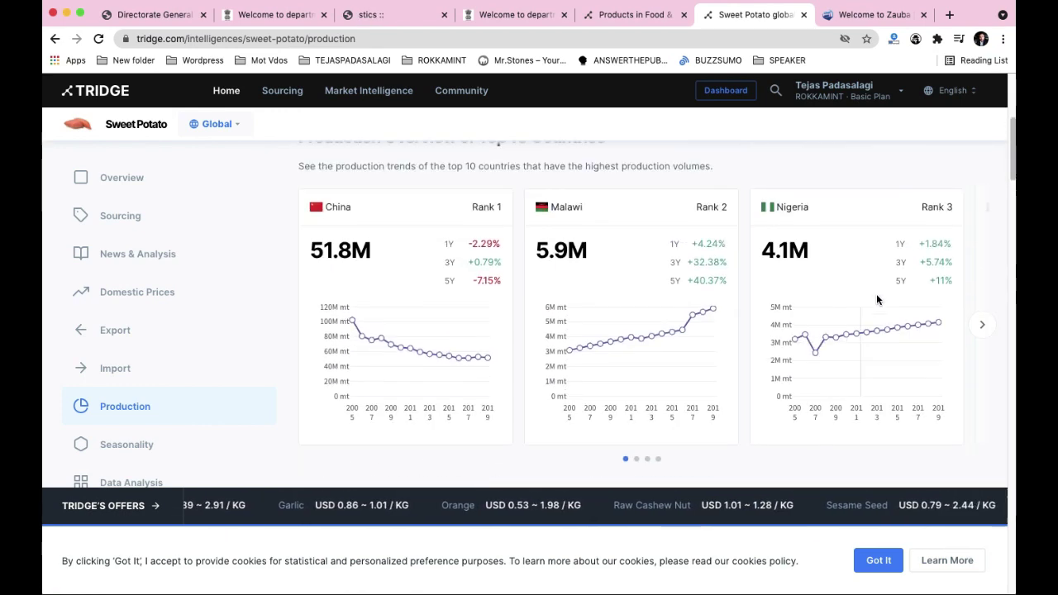
# - Browse the sweet potato production trend cards of the top 10 countries through to rank 10
pyautogui.click(983, 326)
pyautogui.click(984, 325)
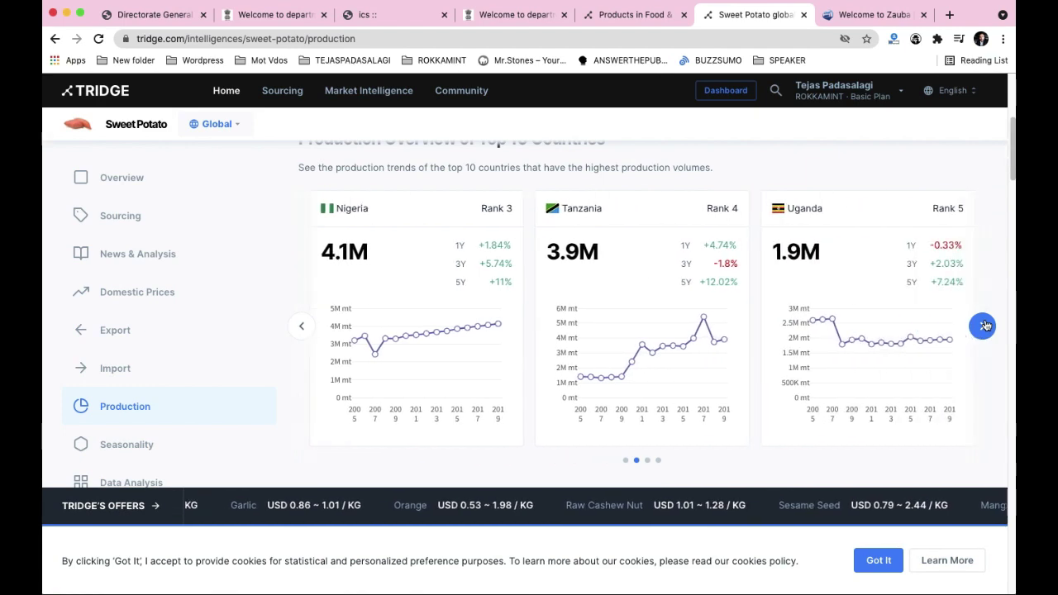
pyautogui.click(984, 326)
pyautogui.click(984, 326)
pyautogui.click(983, 325)
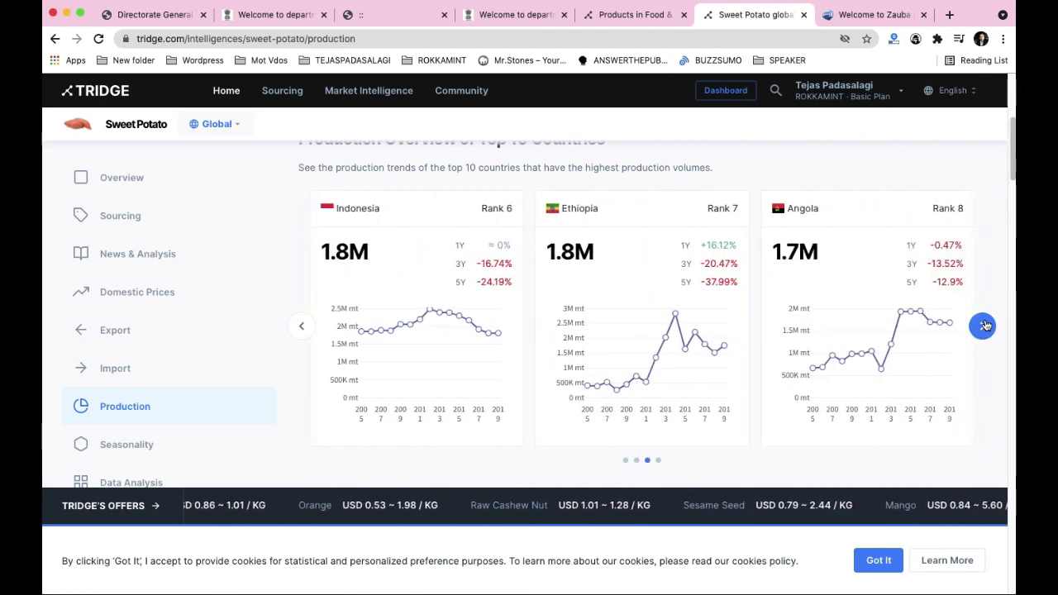
pyautogui.click(983, 325)
pyautogui.click(984, 325)
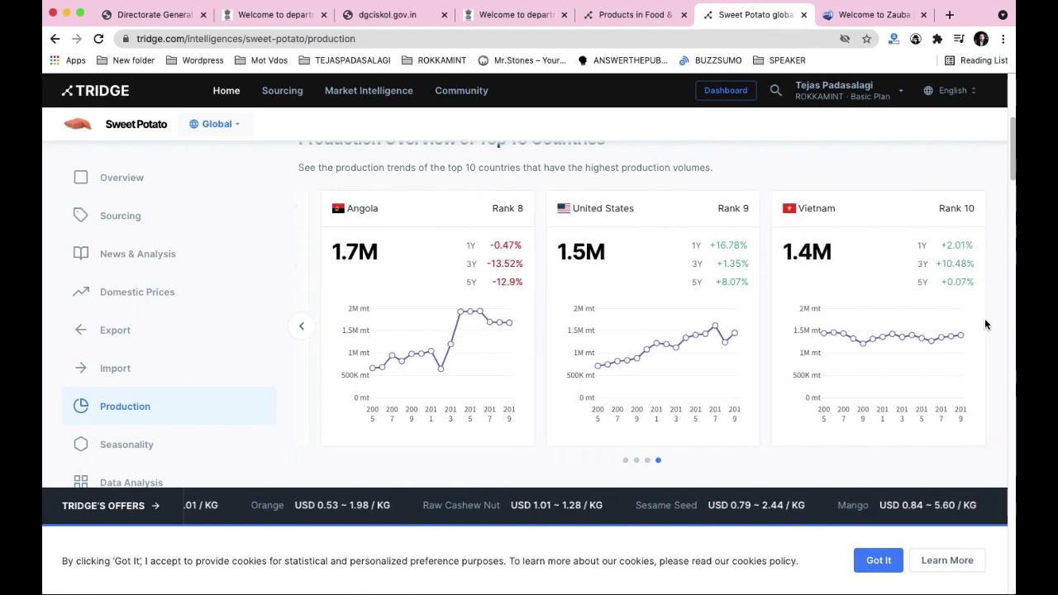
# - Examine the yearly sweet potato production chart, the production volume table and the top 10 producers' shares and growth
pyautogui.scroll(-10, 478, 358)
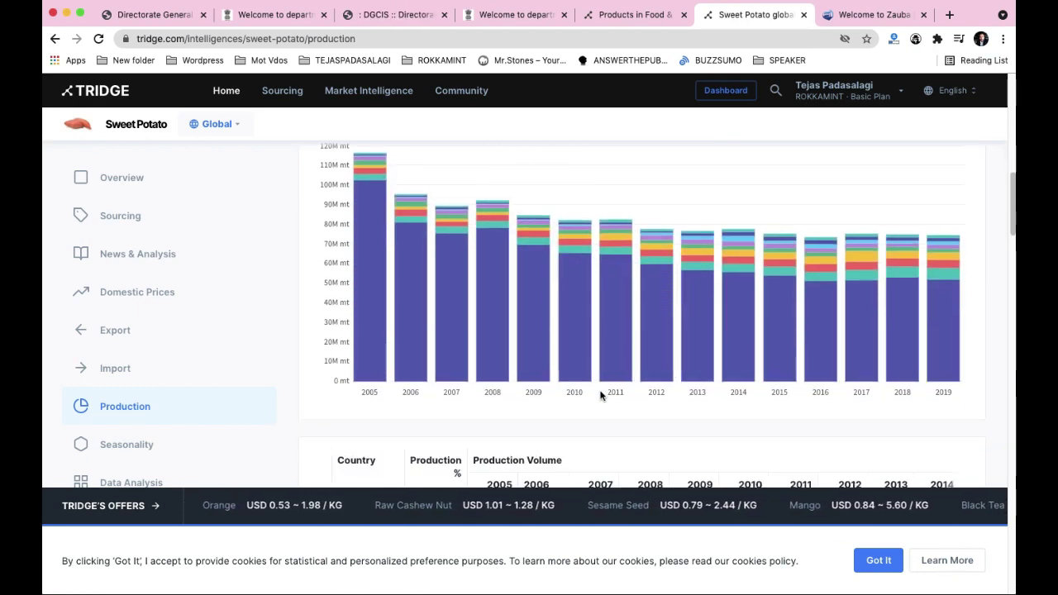
pyautogui.scroll(-7, 601, 395)
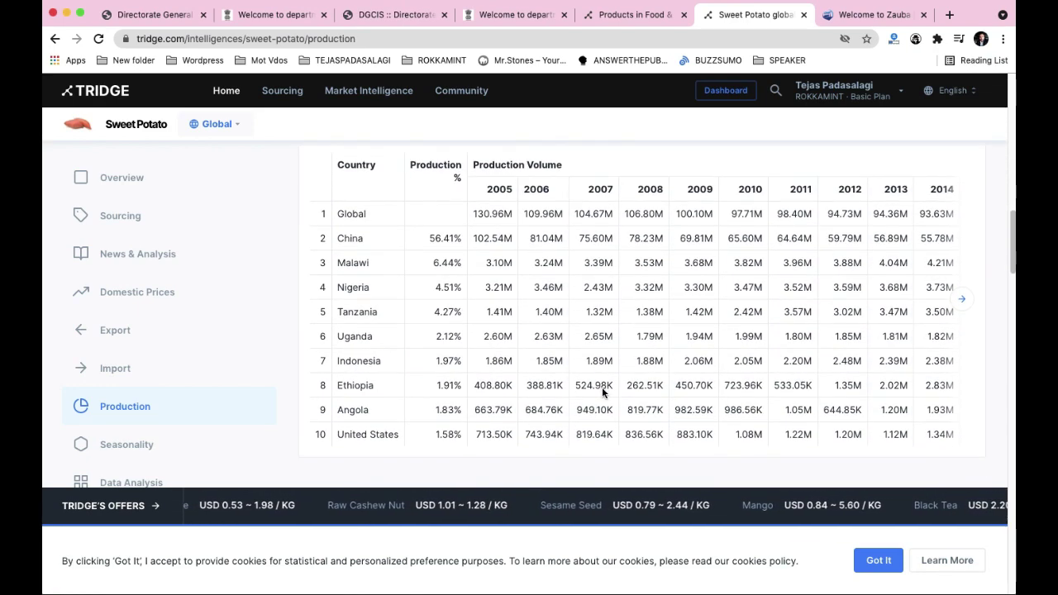
pyautogui.scroll(-8, 602, 387)
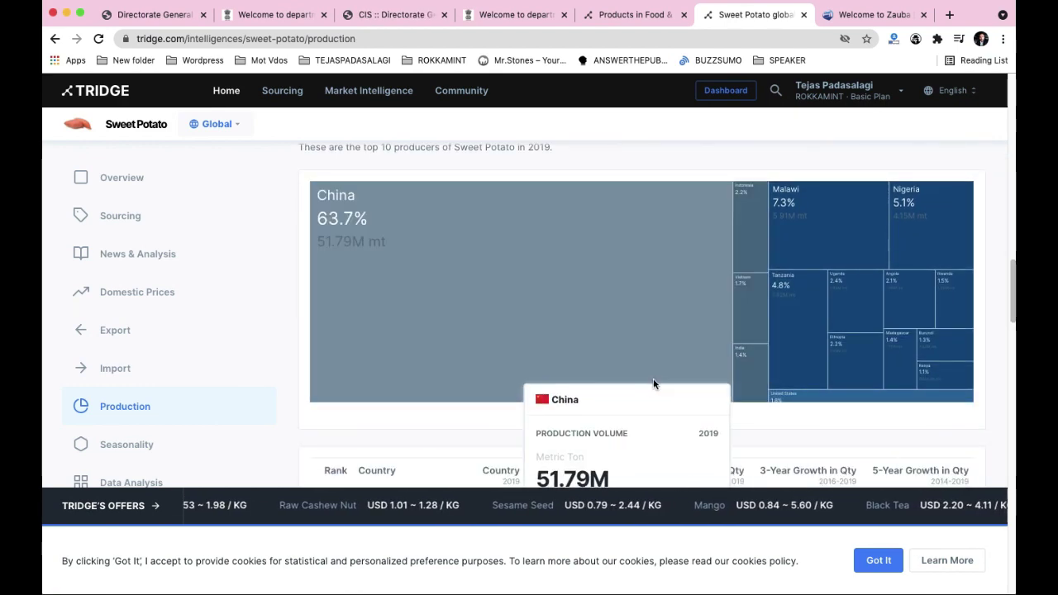
pyautogui.scroll(-6, 868, 405)
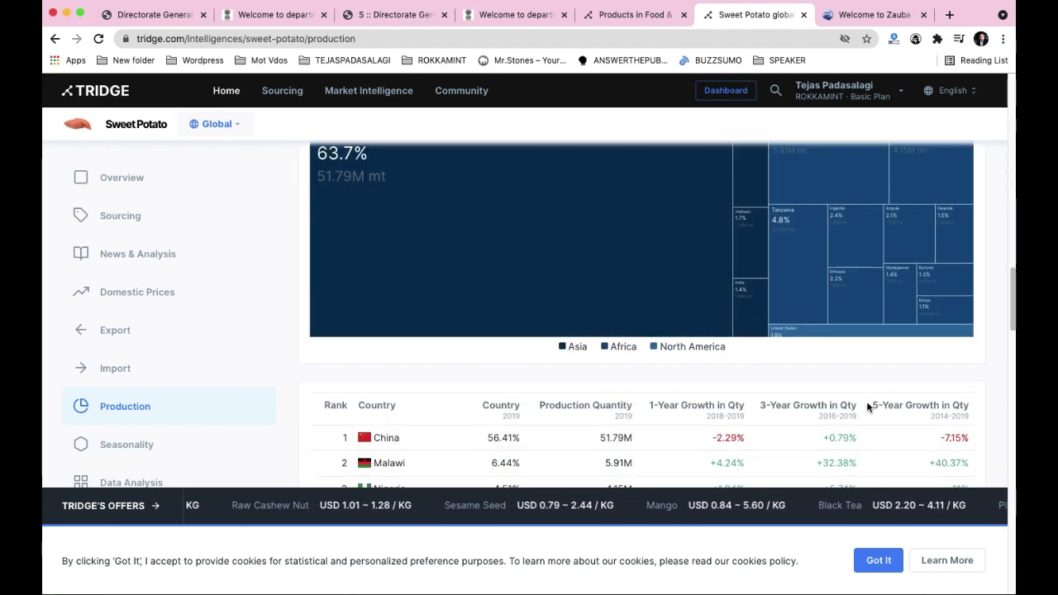
pyautogui.scroll(-4, 554, 381)
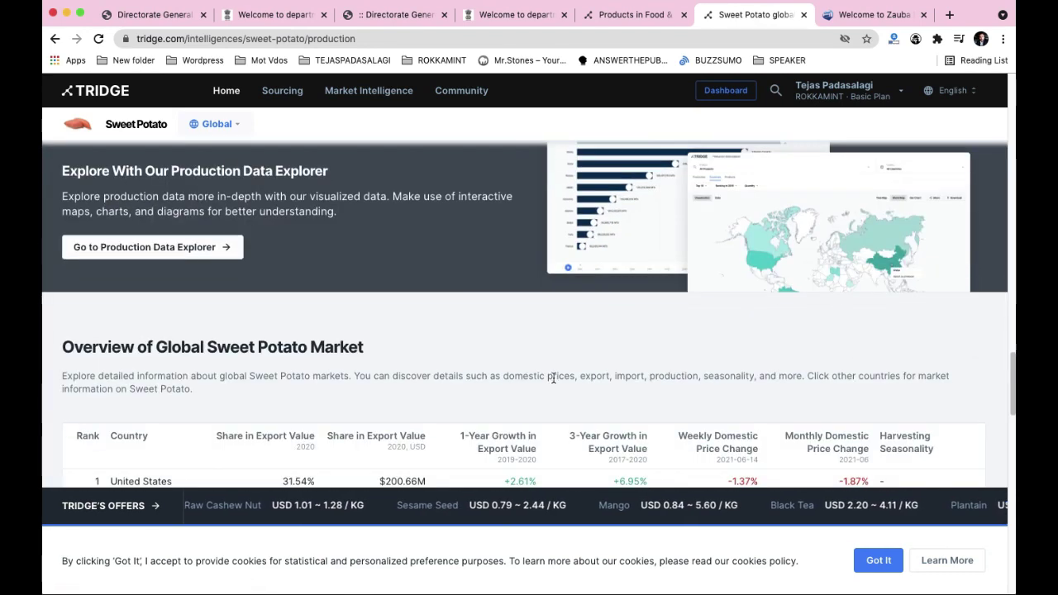
# - Review the sweet potato production page again, from the top 10 producers table to the yearly production chart
pyautogui.scroll(5, 553, 378)
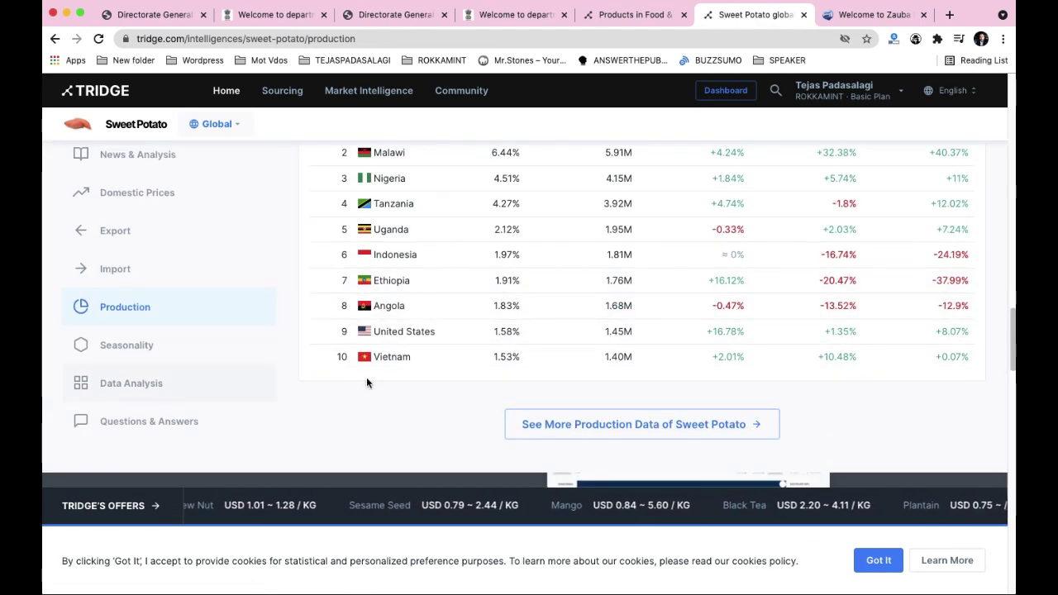
pyautogui.scroll(15, 496, 330)
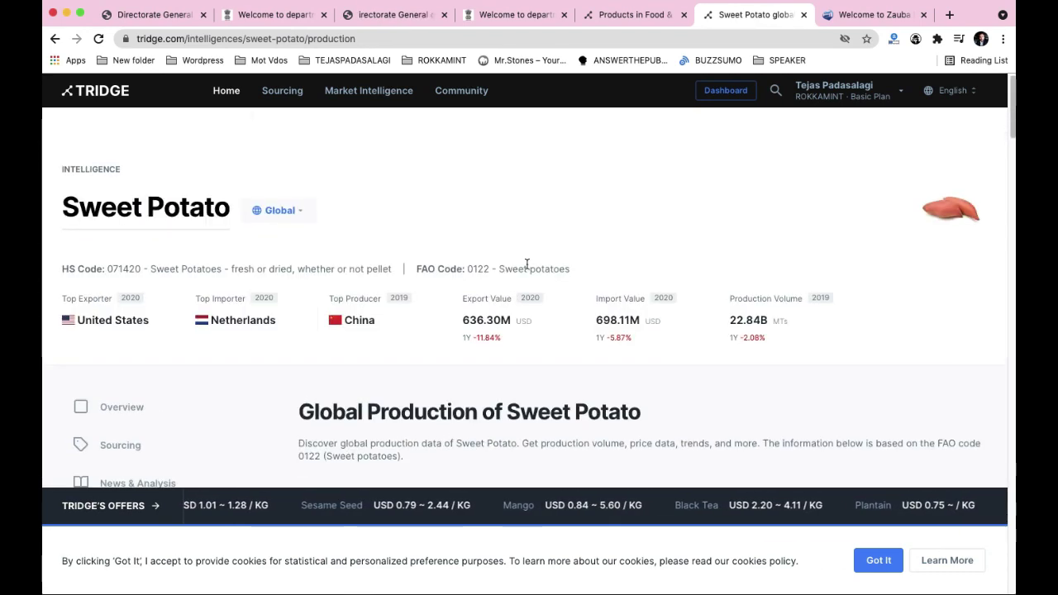
pyautogui.scroll(-10, 650, 337)
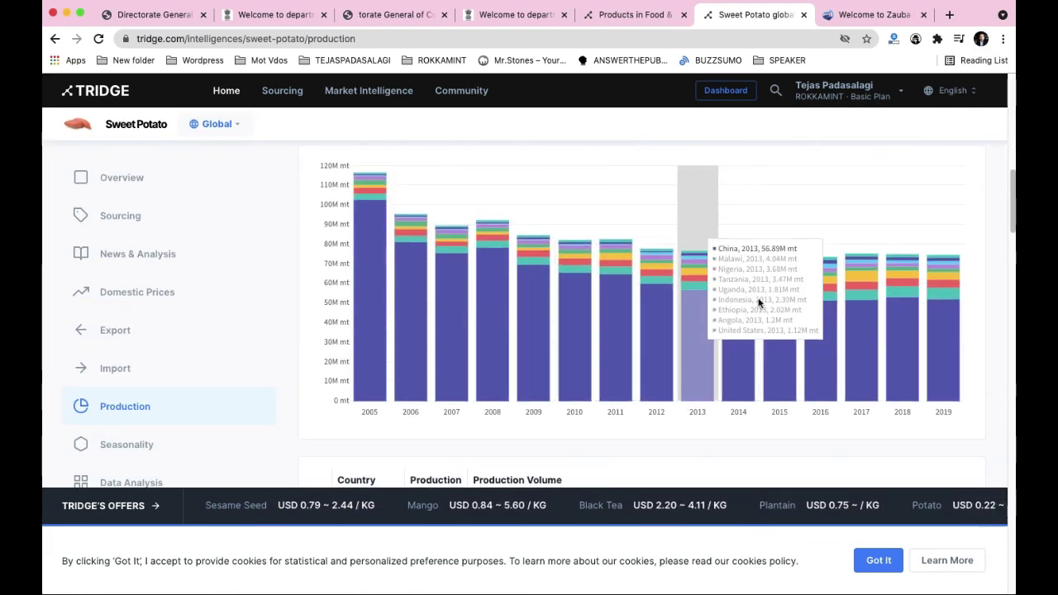
# - Search Google in a new tab for "Sweet potato production in India"
pyautogui.click(951, 15)
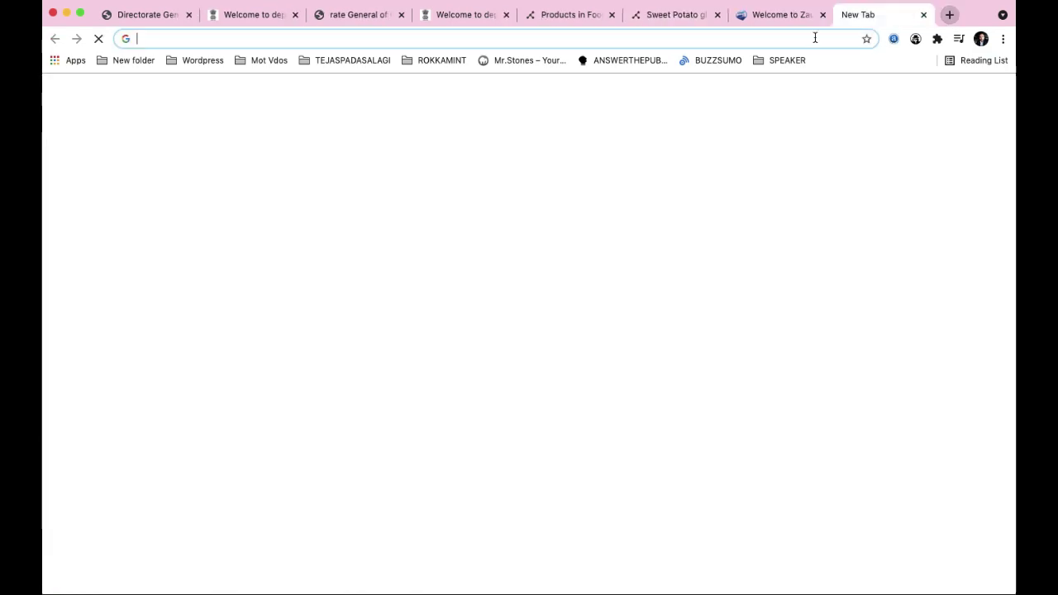
pyautogui.write('Sweet potato pro')
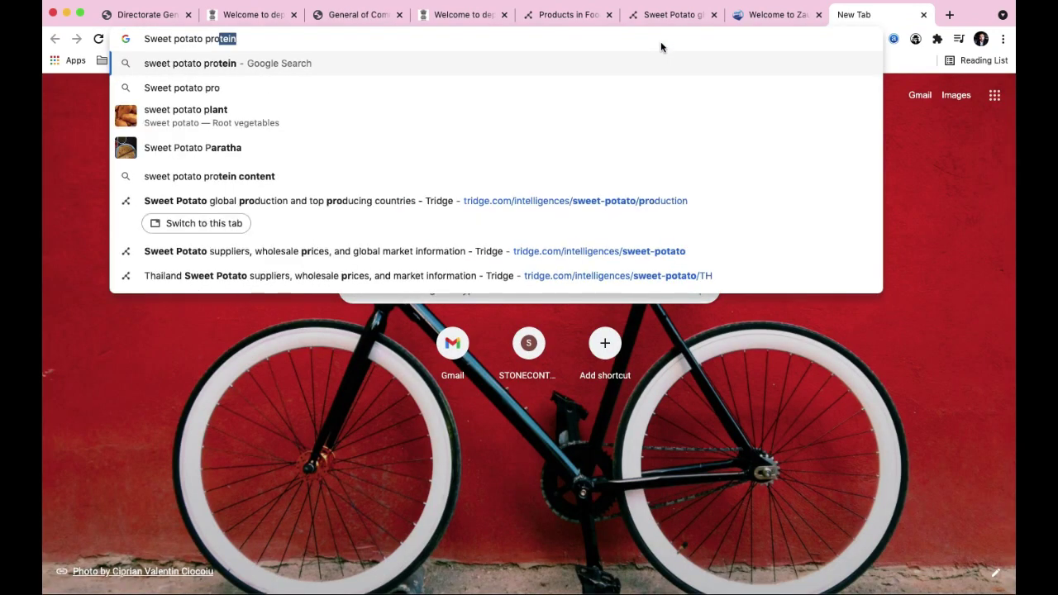
pyautogui.write('duction in I')
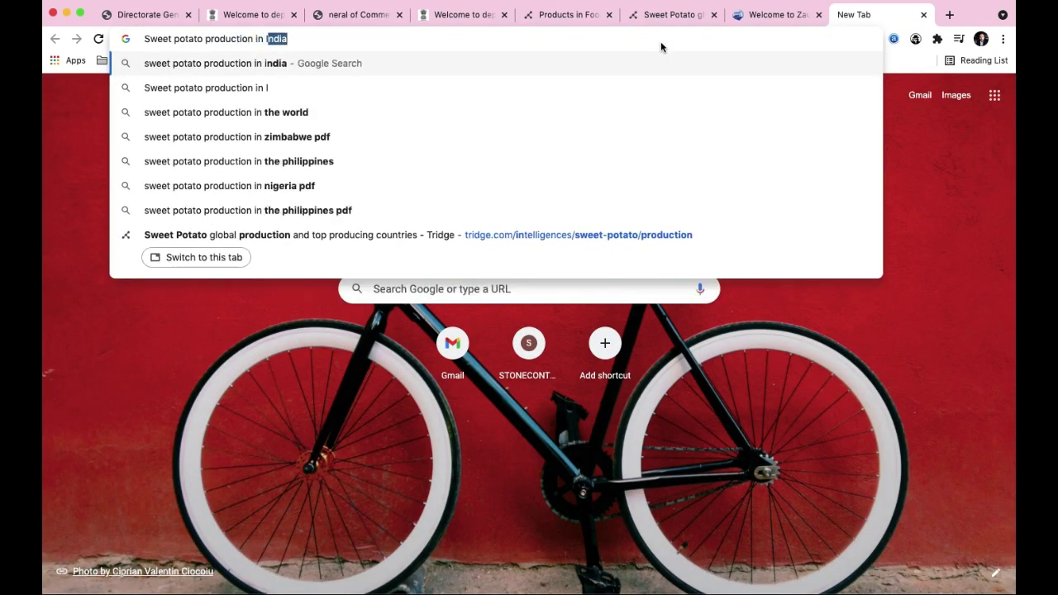
pyautogui.write('ndia')
pyautogui.press('Return')
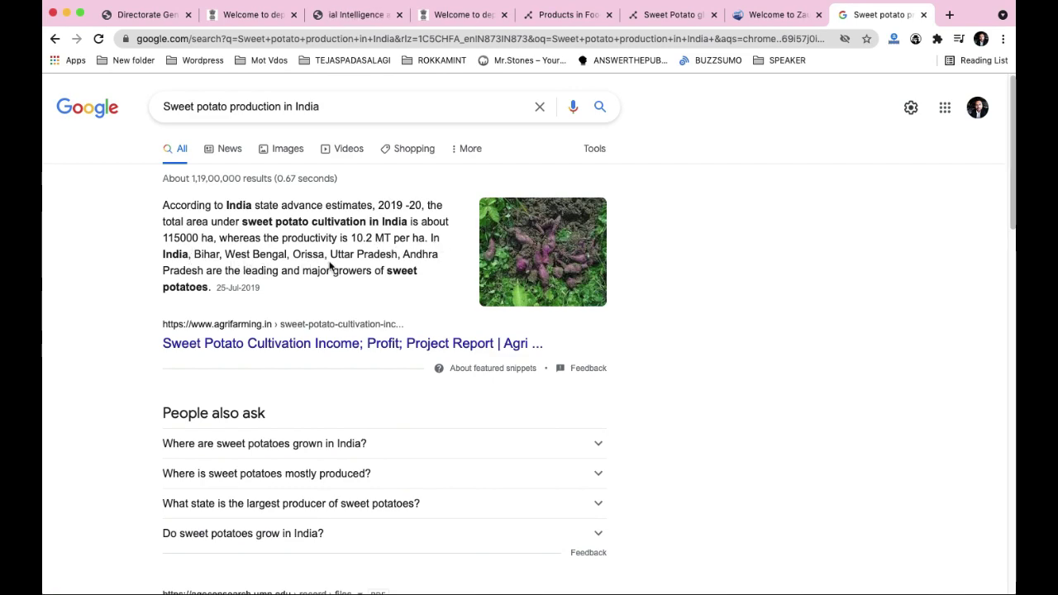
# - Look through the search results and open the agrifarming.in report on sweet potato cultivation income and profit
pyautogui.scroll(-5, 330, 322)
pyautogui.scroll(1, 314, 206)
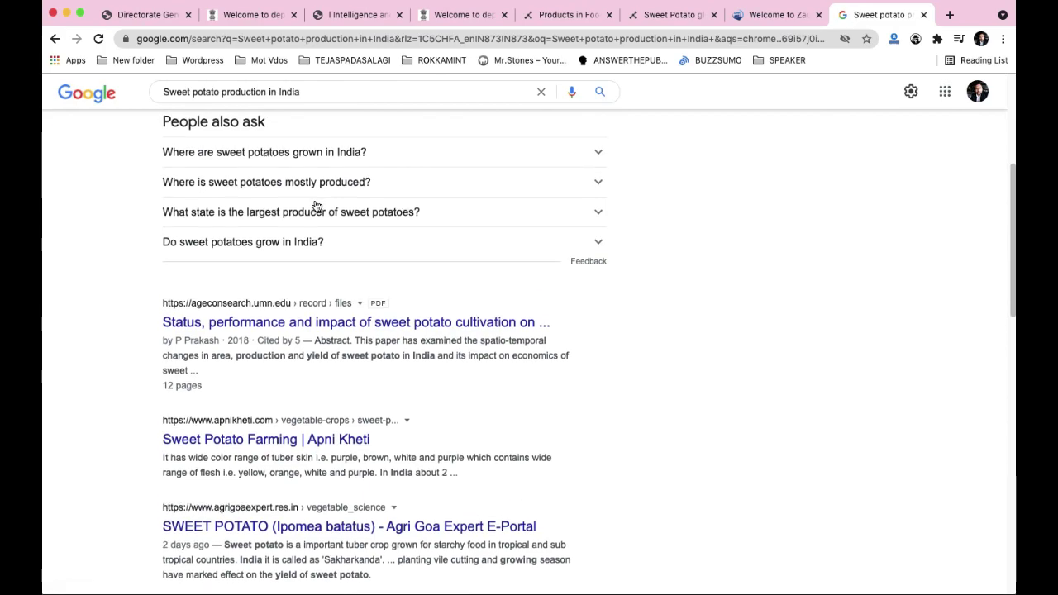
pyautogui.scroll(2, 367, 266)
pyautogui.click(304, 213)
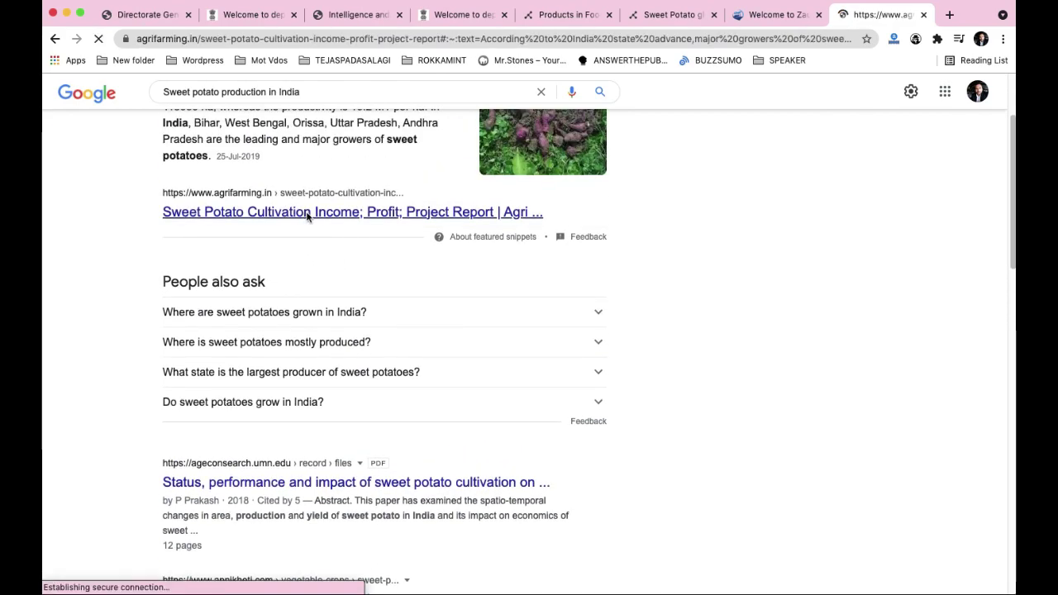
# - Skim the article's sections on cultivation in India, sweet potato varieties and 1-acre farming costs, and return to its beginning
pyautogui.scroll(-6, 495, 248)
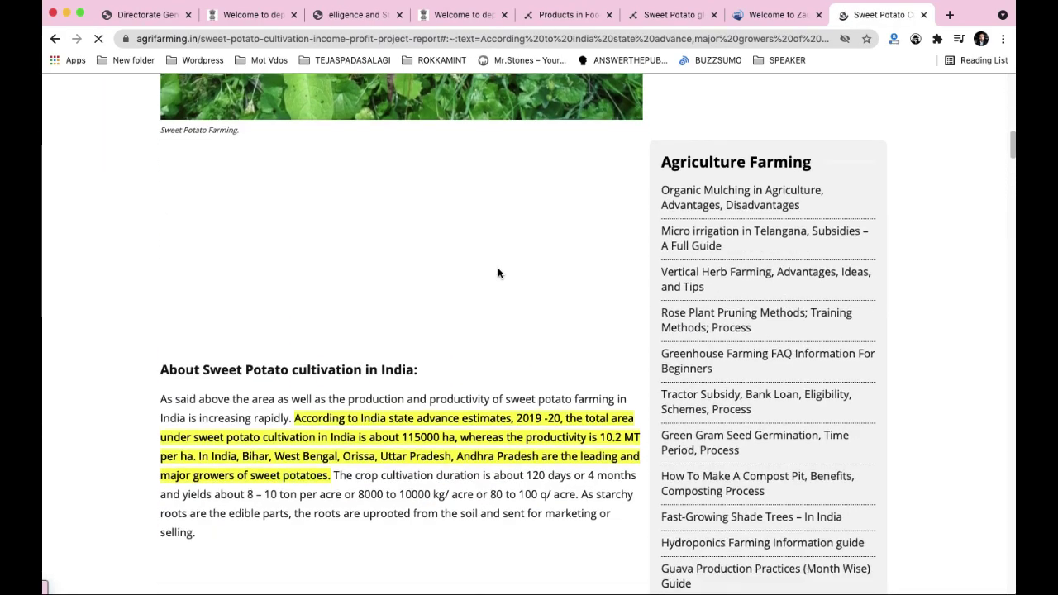
pyautogui.scroll(-9, 500, 272)
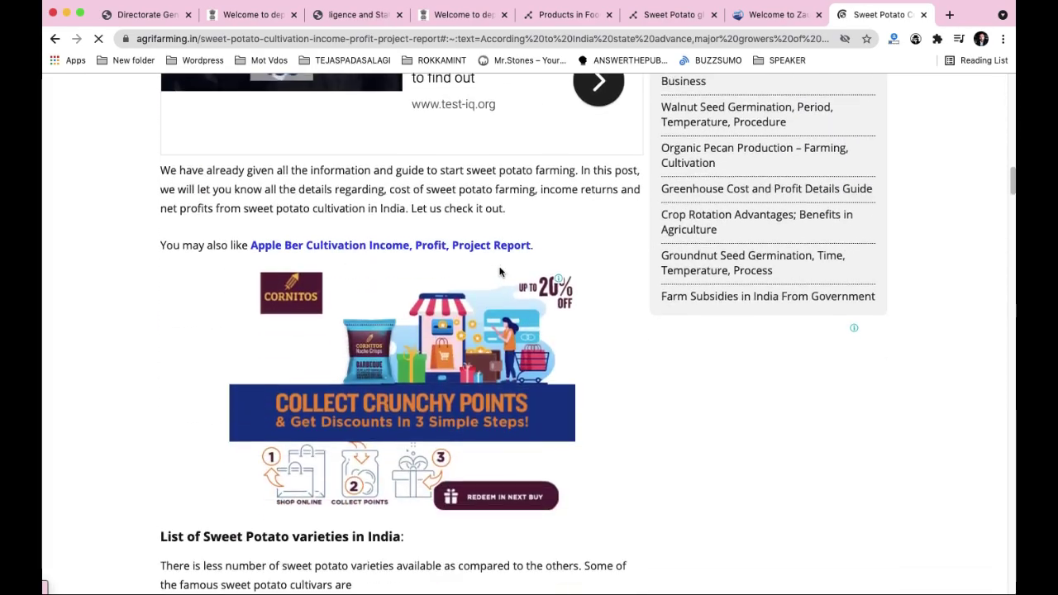
pyautogui.scroll(-12, 500, 272)
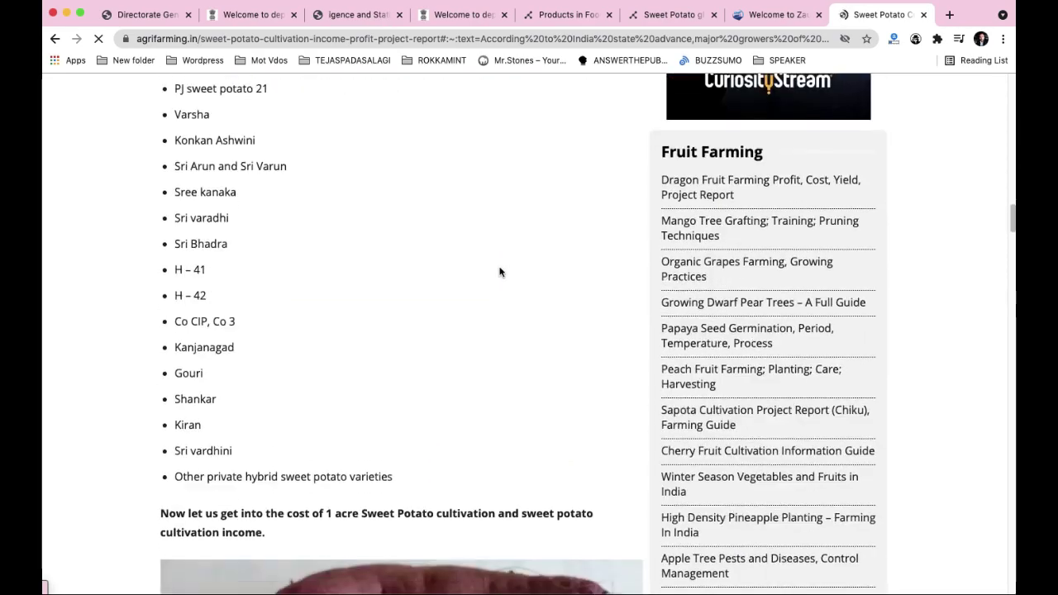
pyautogui.scroll(-15, 499, 272)
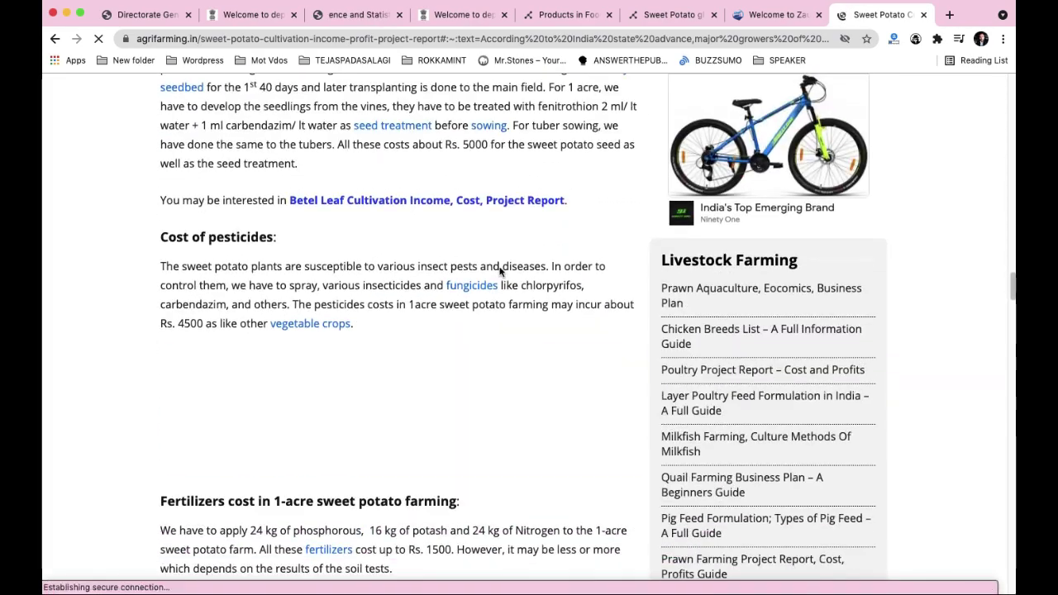
pyautogui.scroll(-10, 499, 272)
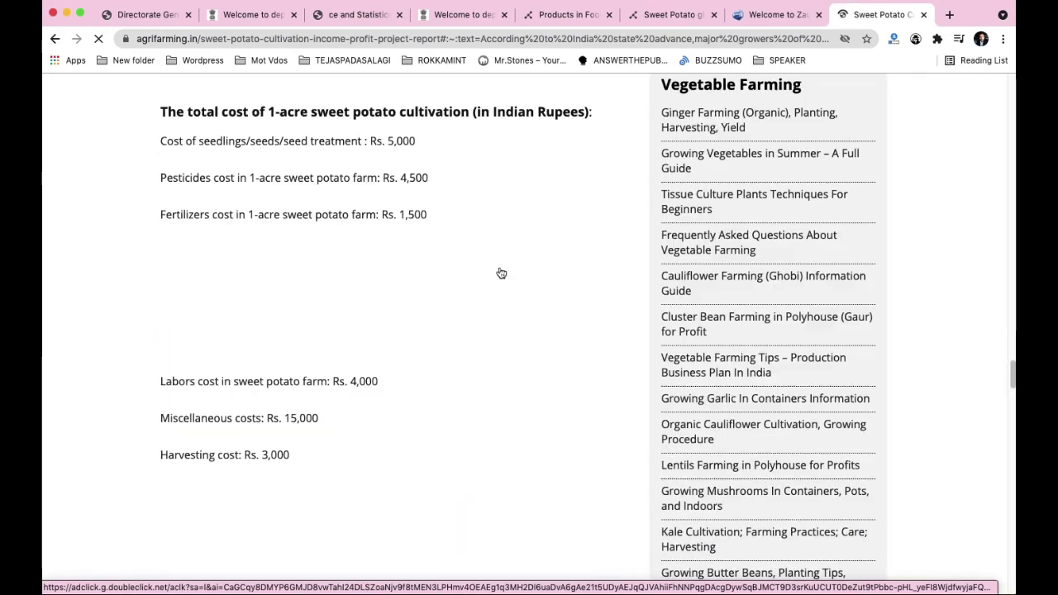
pyautogui.scroll(20, 500, 272)
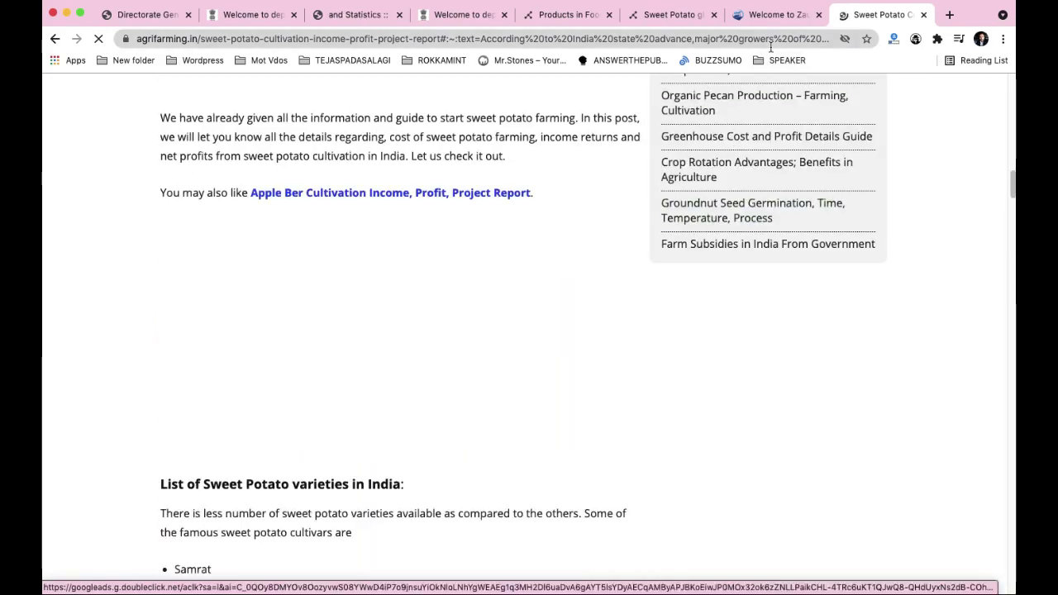
pyautogui.scroll(10, 582, 131)
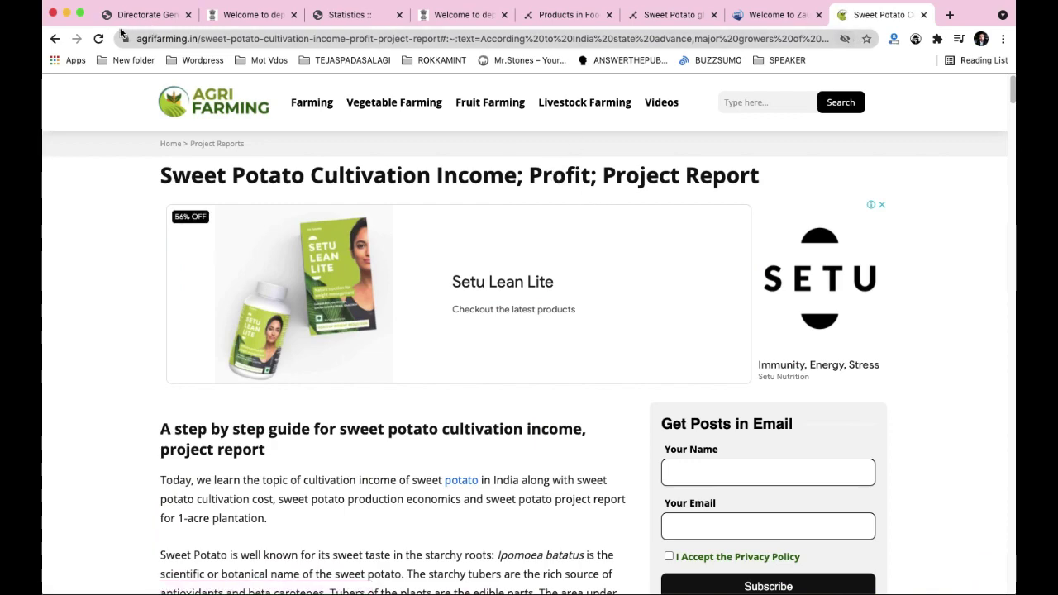
# - Return to the Google results and search for "sweet potato export from india" instead
pyautogui.click(56, 39)
pyautogui.scroll(3, 394, 217)
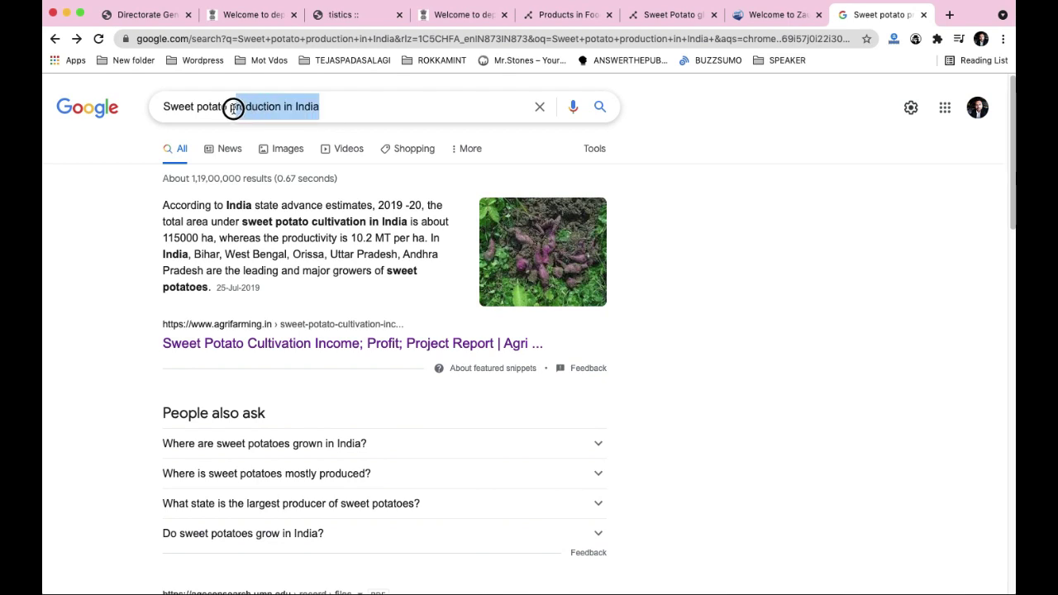
pyautogui.write('export')
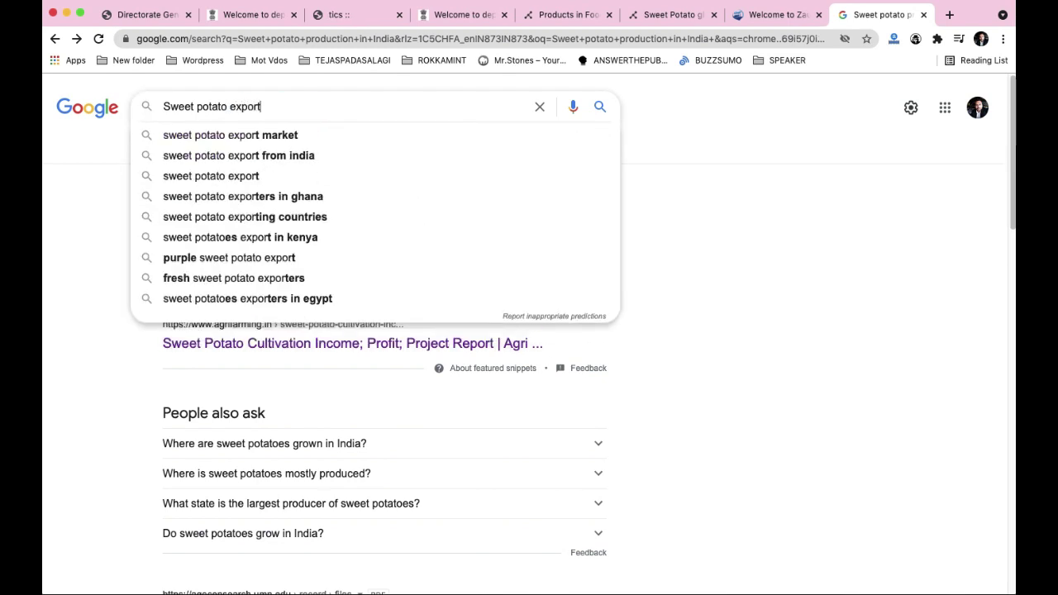
pyautogui.press('Down')
pyautogui.press('Down')
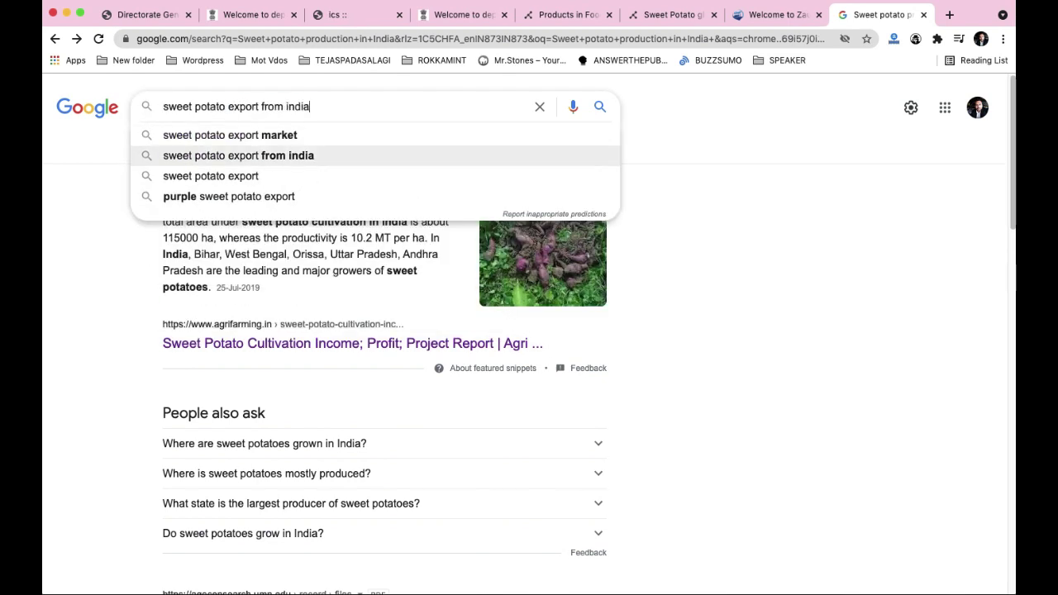
pyautogui.press('Return')
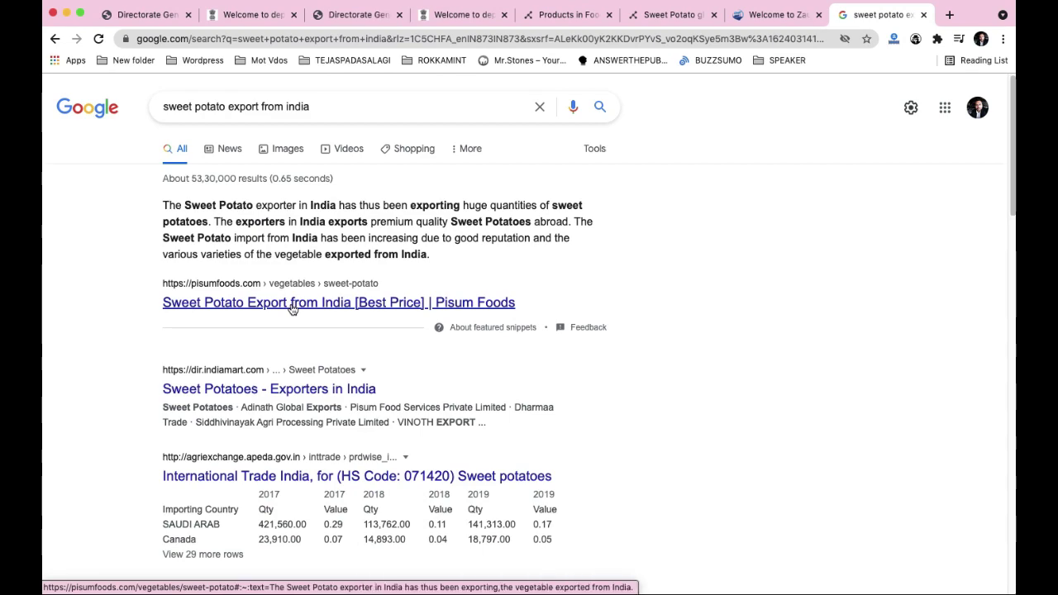
# - Open the Pisum Foods result and the APEDA "International Trade India" result for HS Code 071420 in new tabs
pyautogui.rightClick(292, 307)
pyautogui.click(324, 309)
pyautogui.scroll(-2, 463, 255)
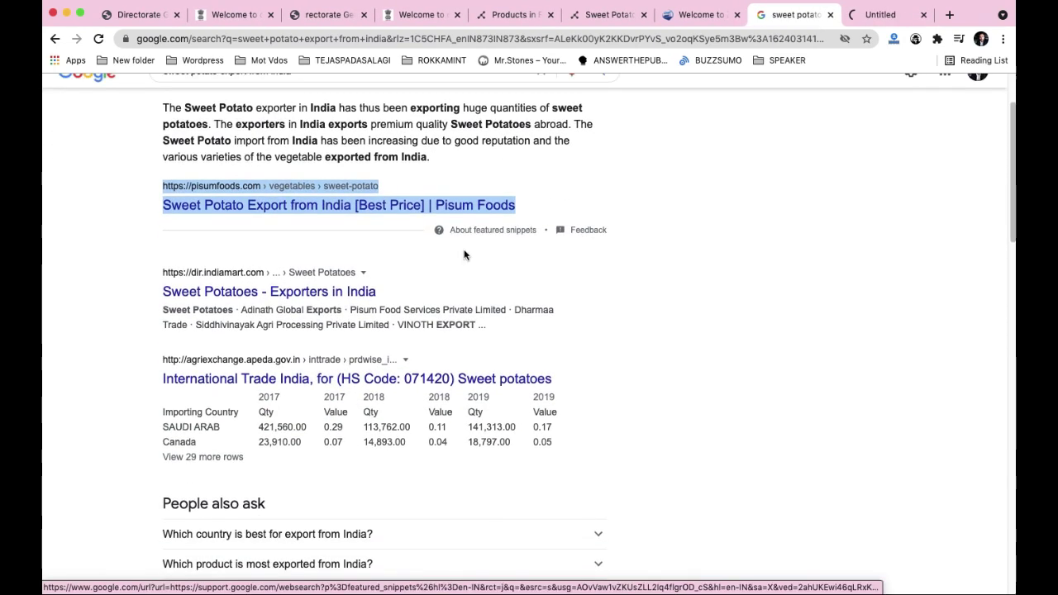
pyautogui.click(289, 355)
# - Check the product name and exporting country in the header of the APEDA trade report
pyautogui.scroll(-2, 467, 317)
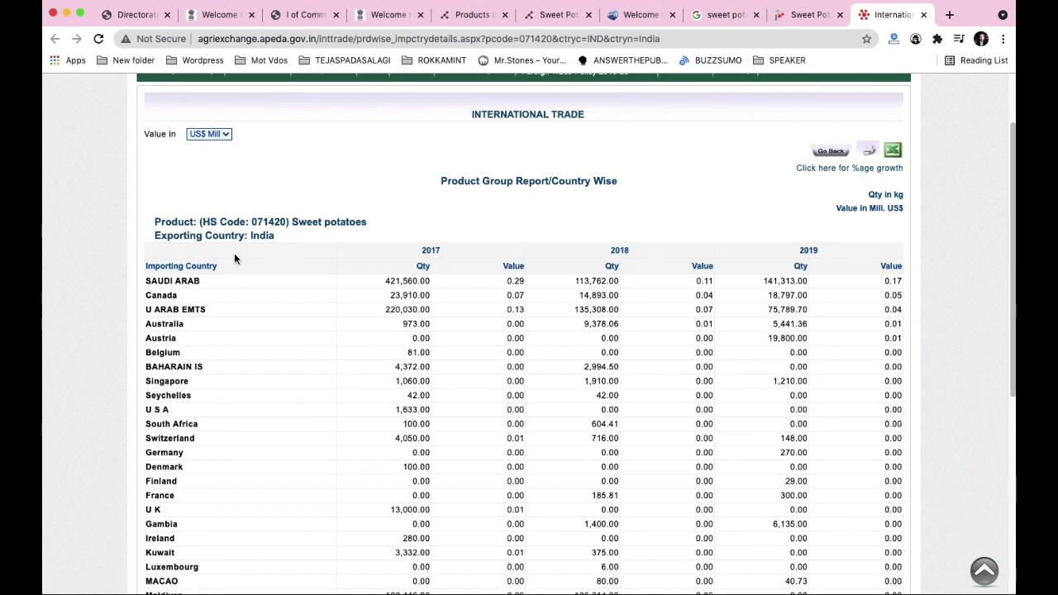
pyautogui.moveTo(291, 222); pyautogui.dragTo(407, 222)
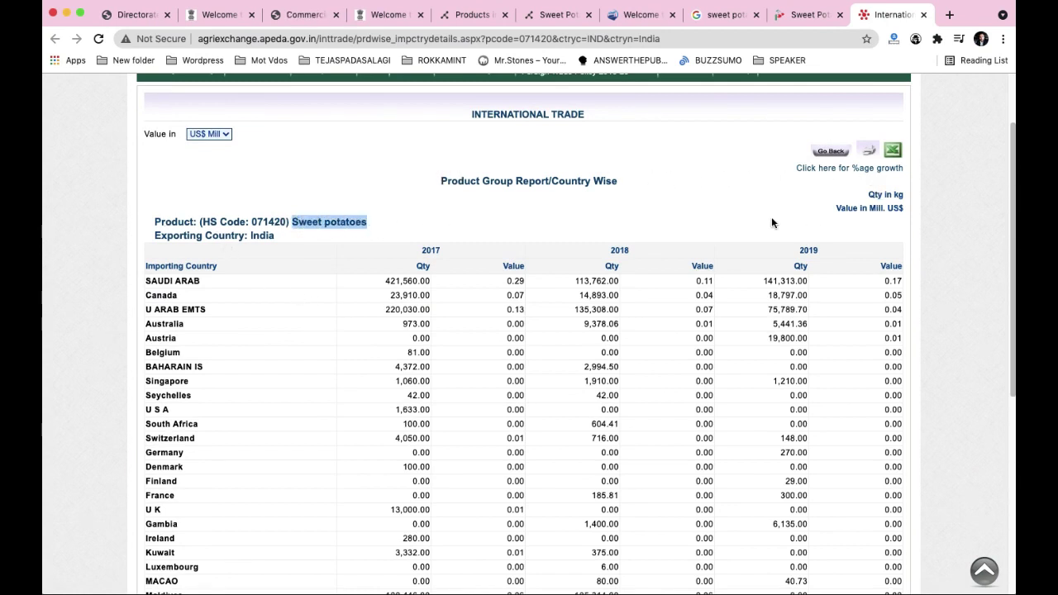
pyautogui.moveTo(154, 235); pyautogui.dragTo(295, 240)
pyautogui.click(295, 239)
pyautogui.scroll(3, 329, 291)
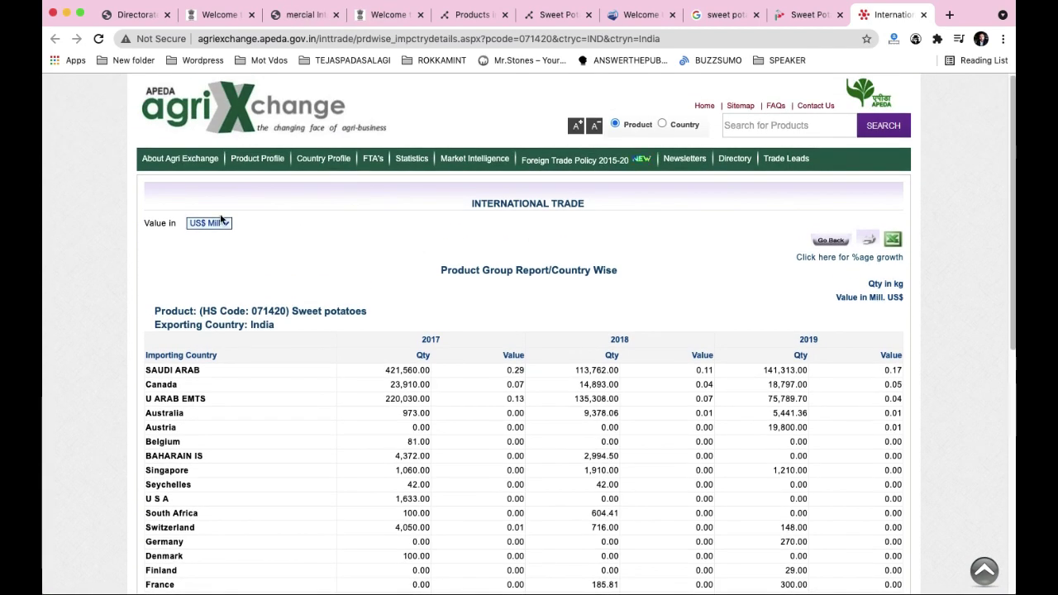
# - Review the importing countries listed in the sweet potato trade table, starting with Saudi Arabia
pyautogui.scroll(-3, 329, 291)
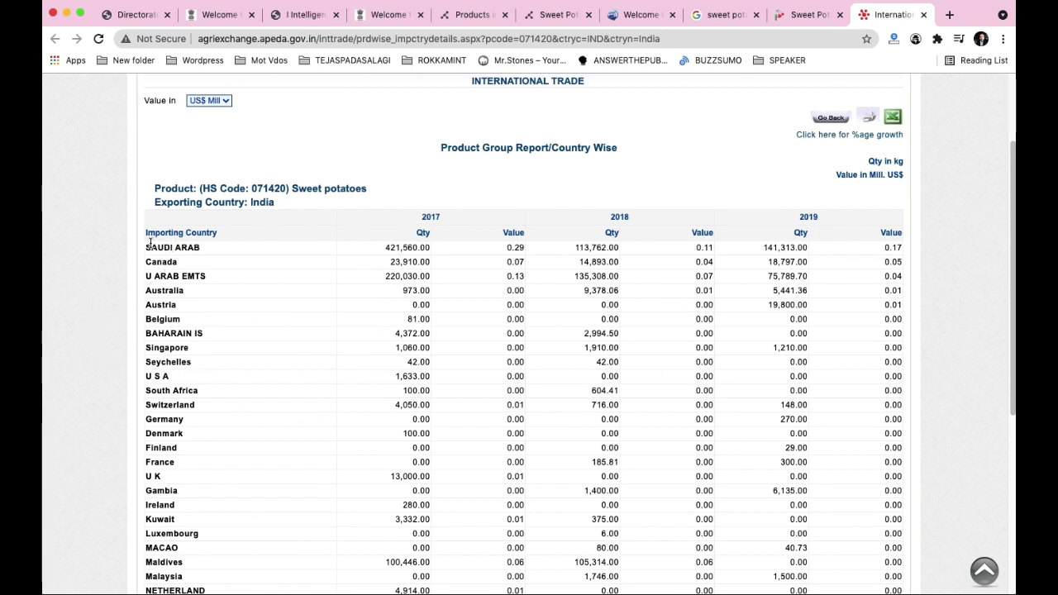
pyautogui.moveTo(147, 245); pyautogui.dragTo(208, 251)
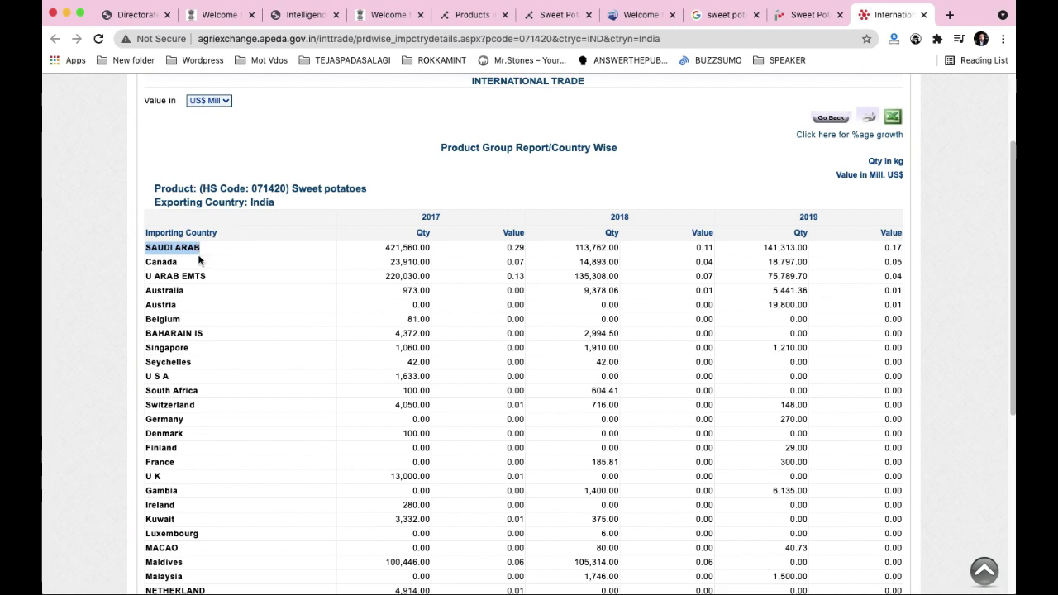
pyautogui.scroll(-2, 177, 261)
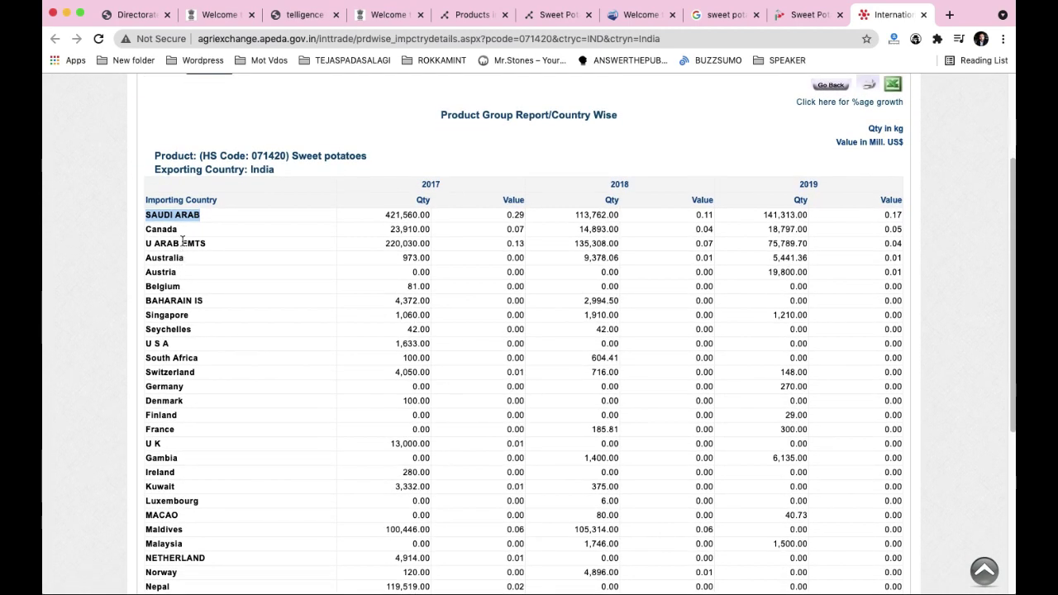
pyautogui.press('super+a')
pyautogui.click(193, 242)
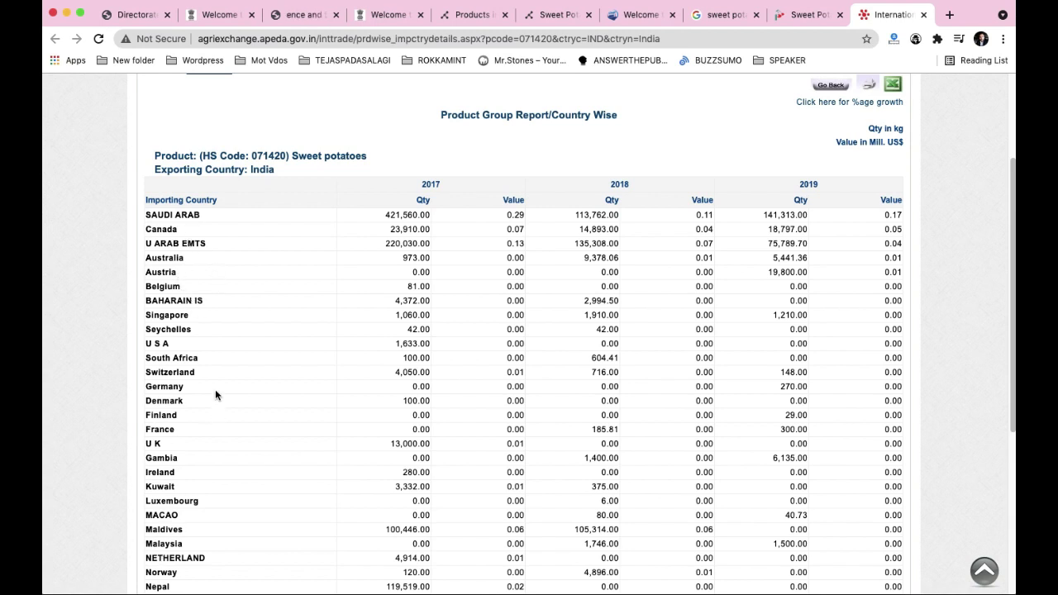
# - Examine the 2017 import quantities of individual countries, including Saudi Arabia, Canada, the UAE, Bahrain, Switzerland, the UK, Maldives, Nepal and Qatar
pyautogui.moveTo(384, 215); pyautogui.dragTo(427, 217)
pyautogui.doubleClick(424, 231)
pyautogui.doubleClick(416, 243)
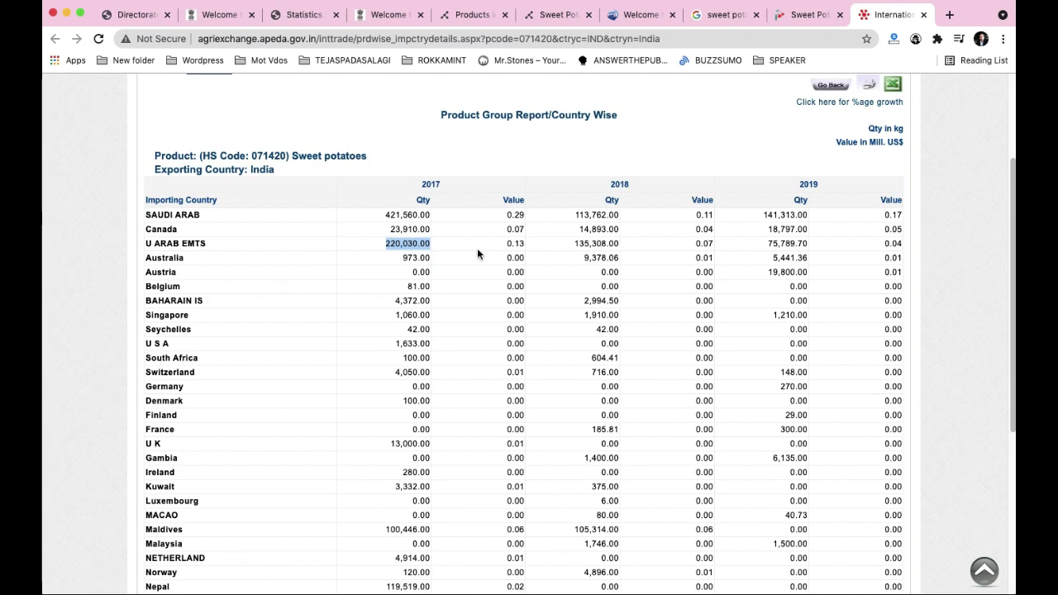
pyautogui.doubleClick(414, 301)
pyautogui.moveTo(394, 344); pyautogui.dragTo(415, 373)
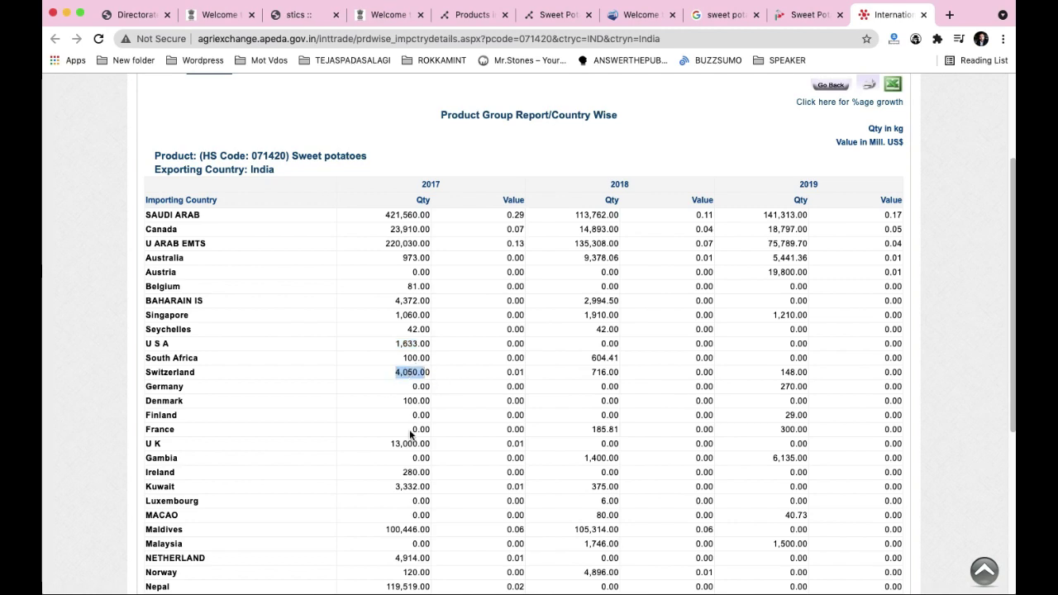
pyautogui.moveTo(391, 445); pyautogui.dragTo(430, 444)
pyautogui.scroll(-3, 369, 423)
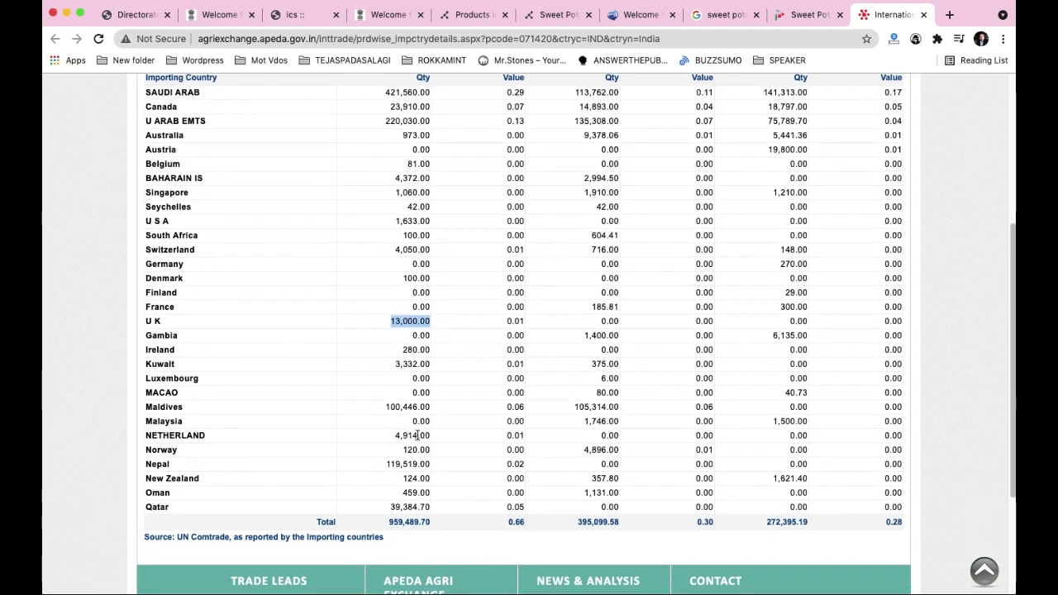
pyautogui.doubleClick(413, 407)
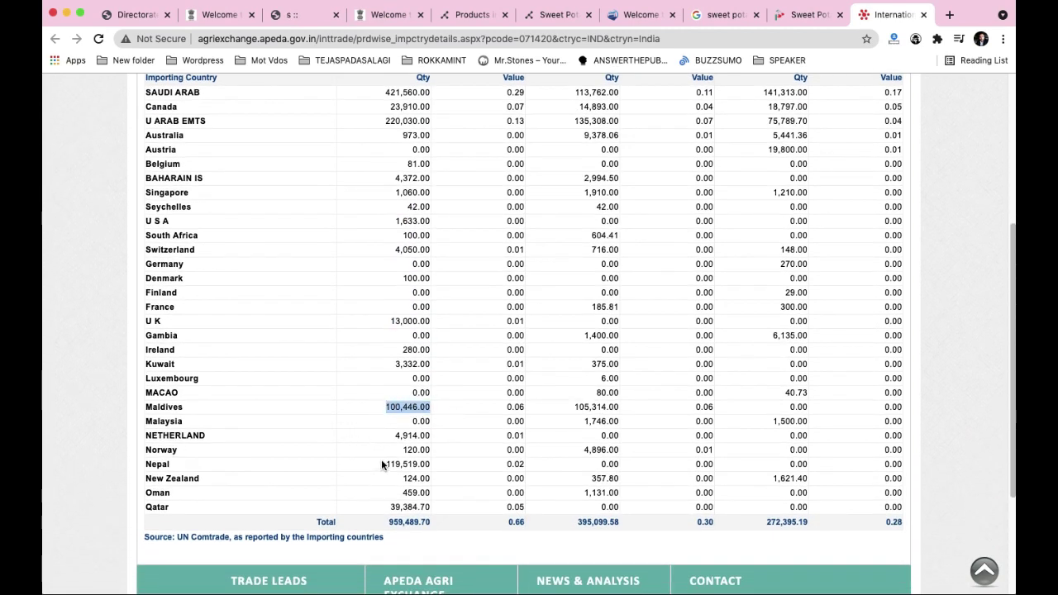
pyautogui.moveTo(382, 465); pyautogui.dragTo(416, 464)
pyautogui.moveTo(389, 508); pyautogui.dragTo(431, 506)
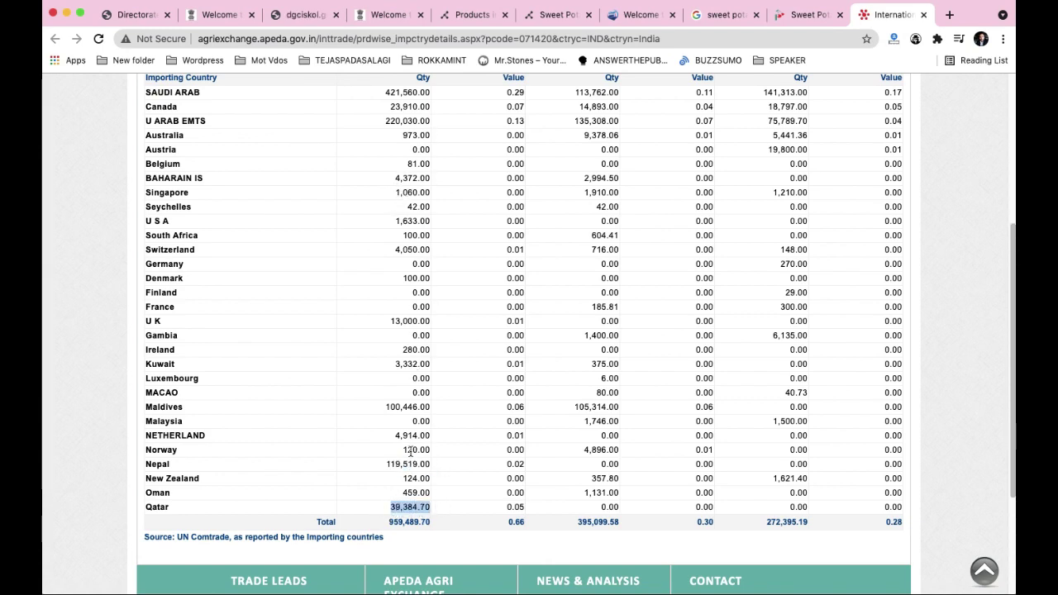
# - Look over the whole country-wise trade table down to the totals and return to the start of the report
pyautogui.scroll(3, 414, 165)
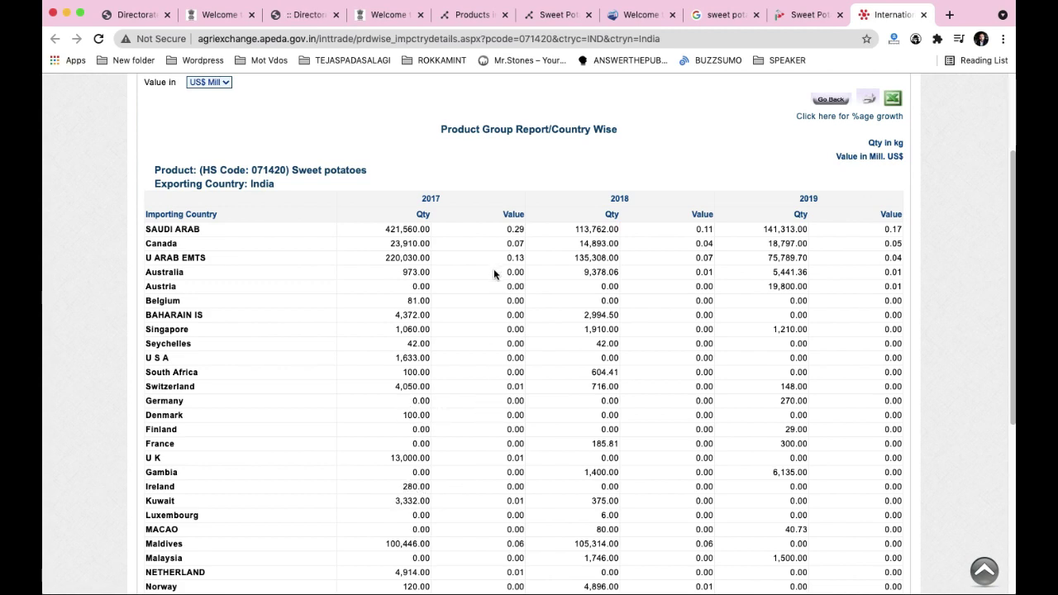
pyautogui.scroll(-5, 468, 294)
pyautogui.scroll(-3, 467, 296)
pyautogui.scroll(10, 466, 295)
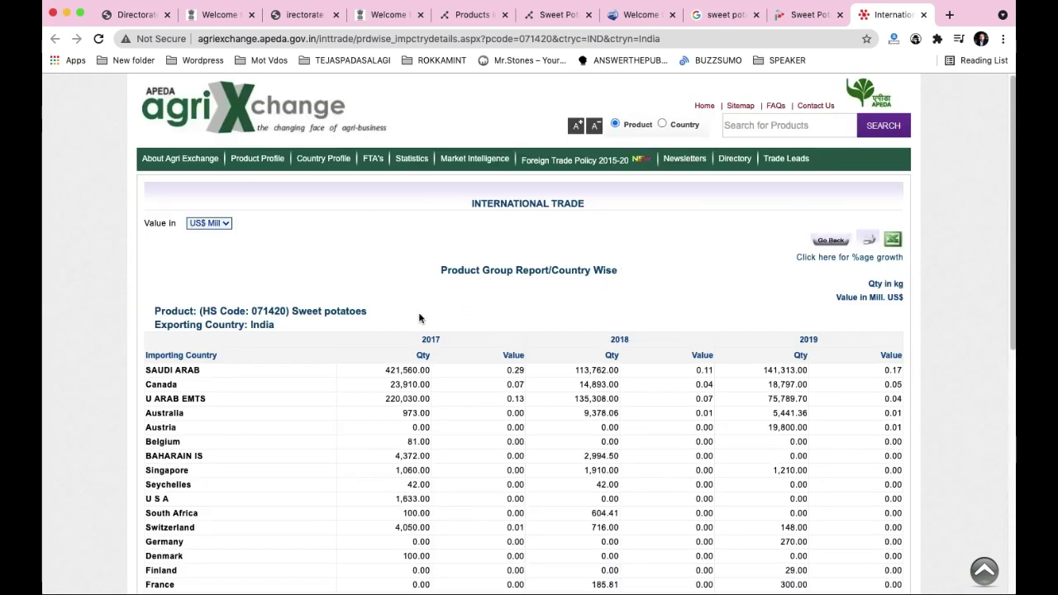
# - Close the Pisum Foods sweet potato page and the APEDA sweet potato trade report
pyautogui.scroll(-10, 397, 302)
pyautogui.scroll(10, 465, 309)
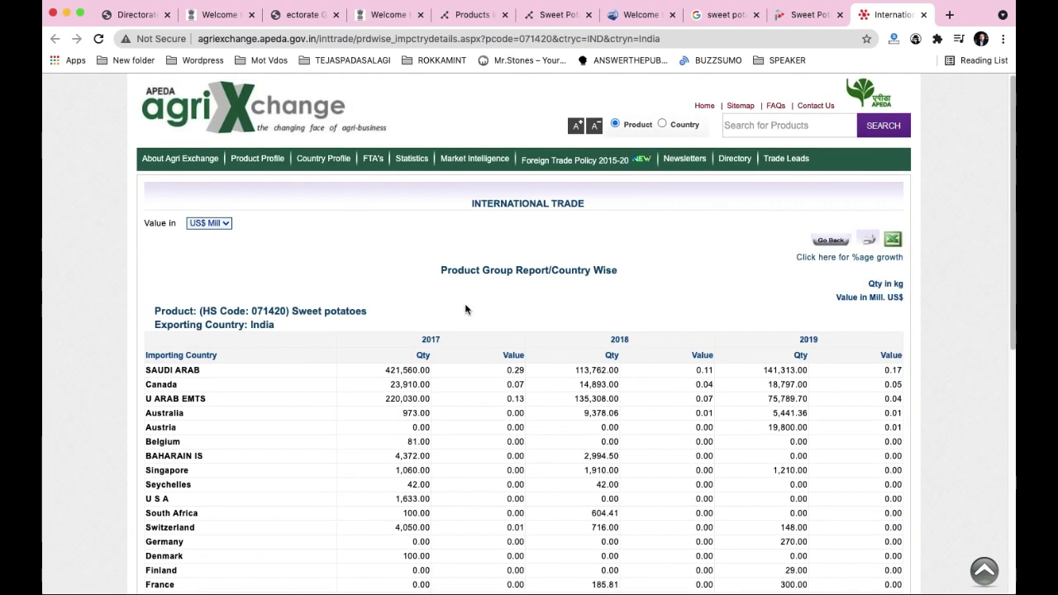
pyautogui.click(816, 15)
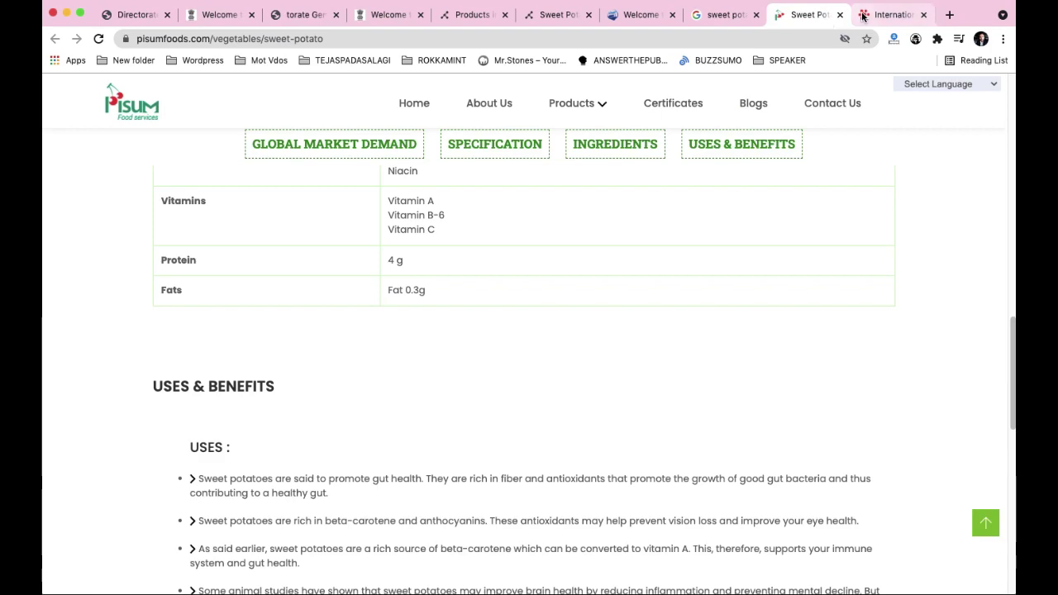
pyautogui.click(840, 14)
pyautogui.click(840, 14)
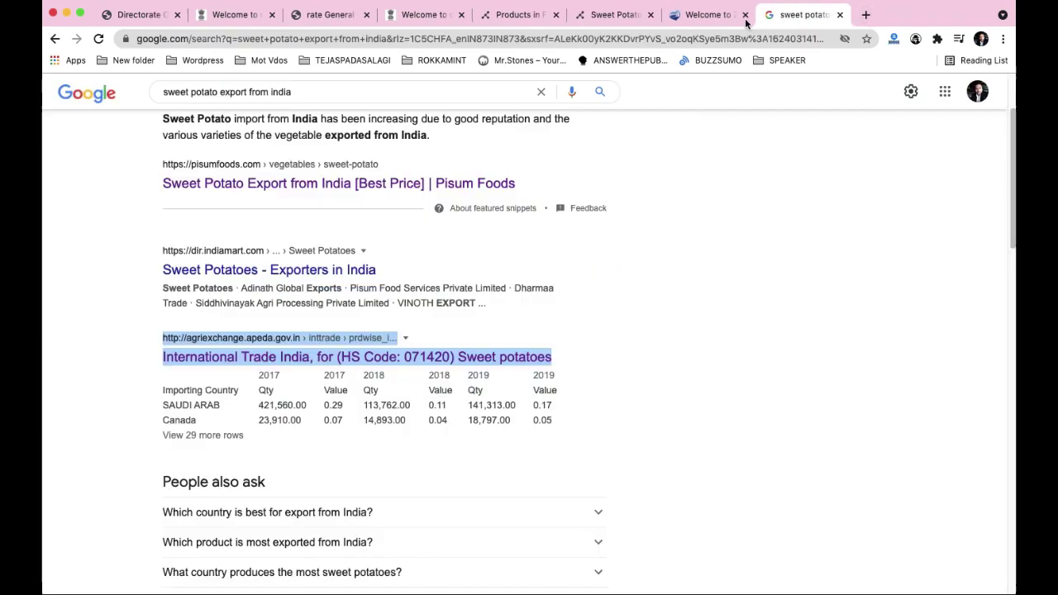
# - Switch from the Tridge sweet potato page to the Zauba site and open its import export data search
pyautogui.click(648, 15)
pyautogui.click(637, 15)
pyautogui.scroll(10, 262, 248)
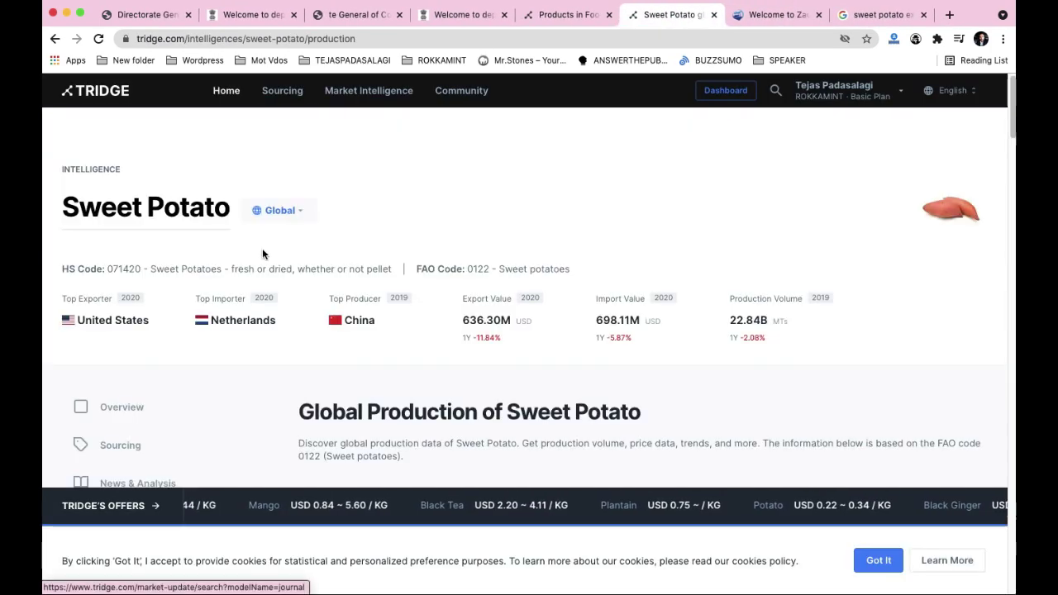
pyautogui.click(781, 16)
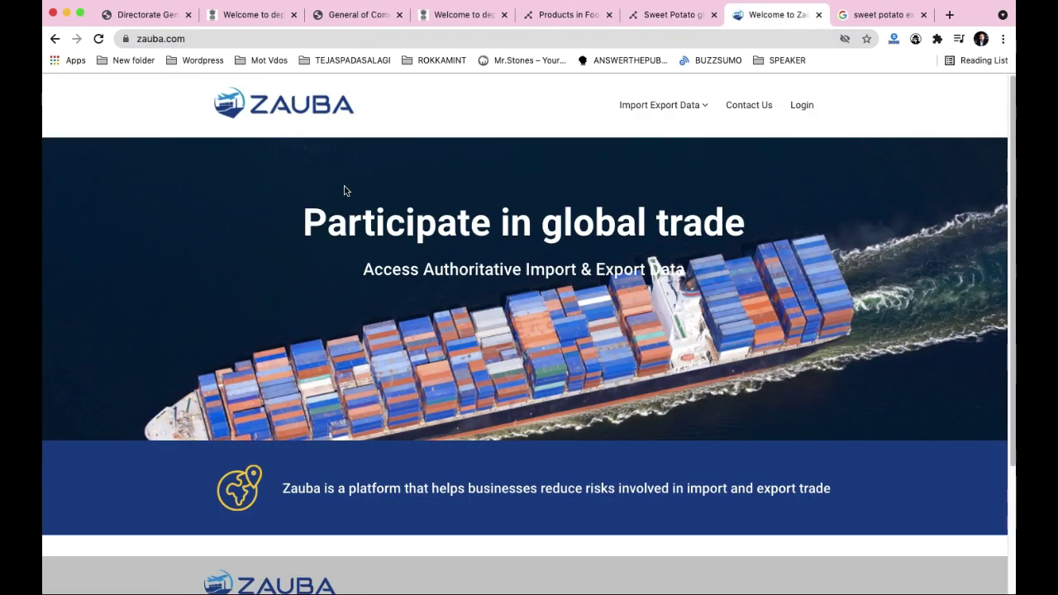
pyautogui.moveTo(669, 116)
pyautogui.click(762, 135)
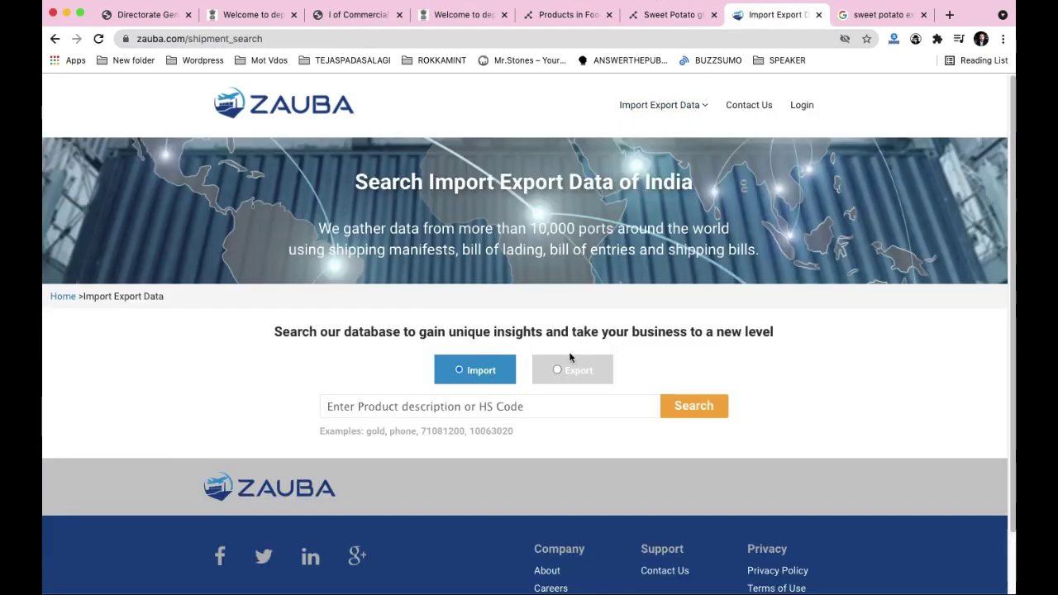
# - Search Zauba's export data for "Sweet potato"
pyautogui.click(560, 369)
pyautogui.click(490, 407)
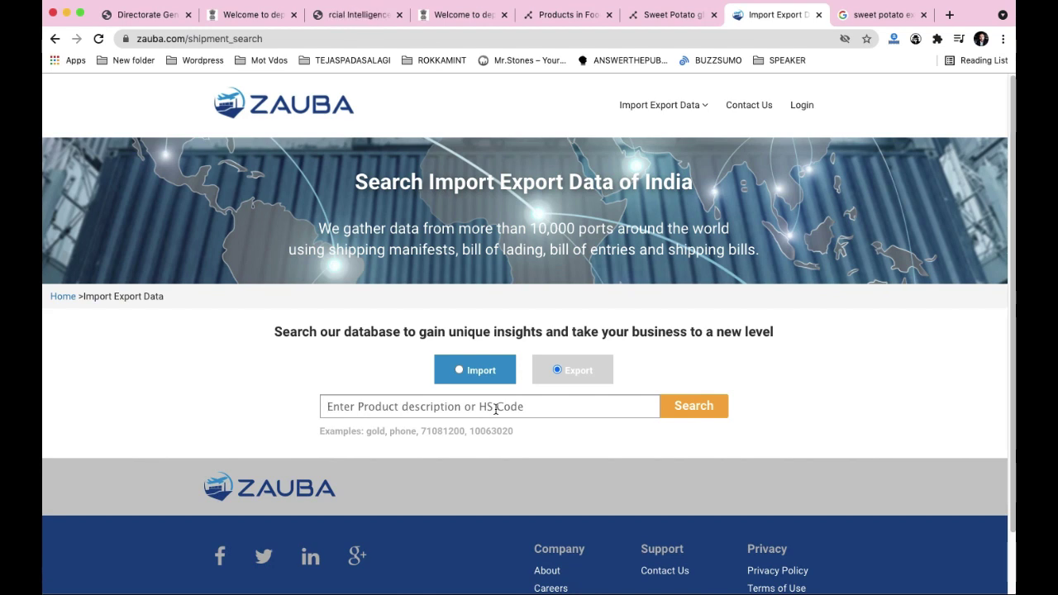
pyautogui.write('S')
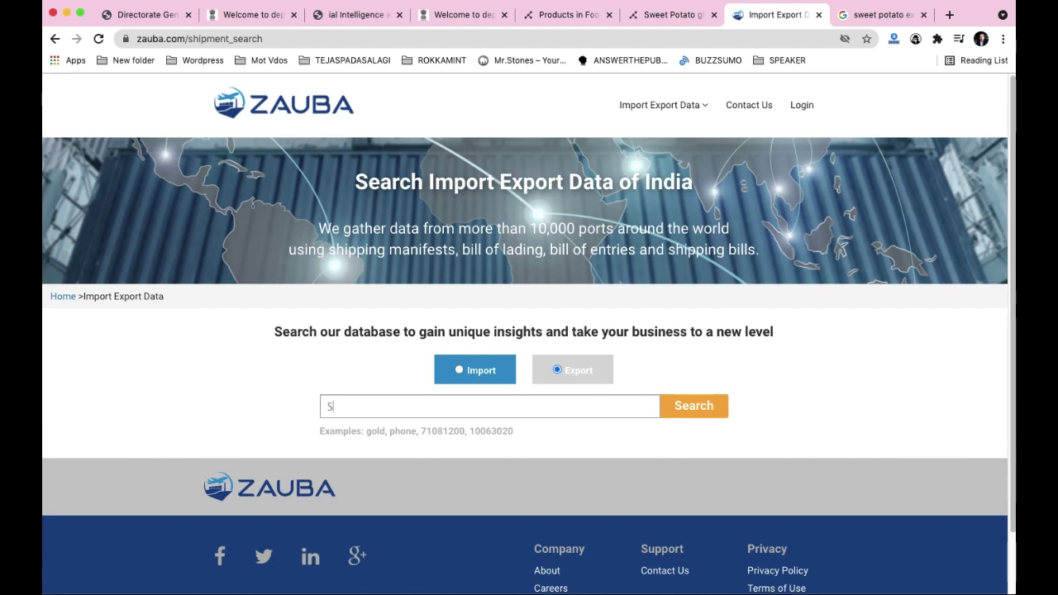
pyautogui.write('weet potat')
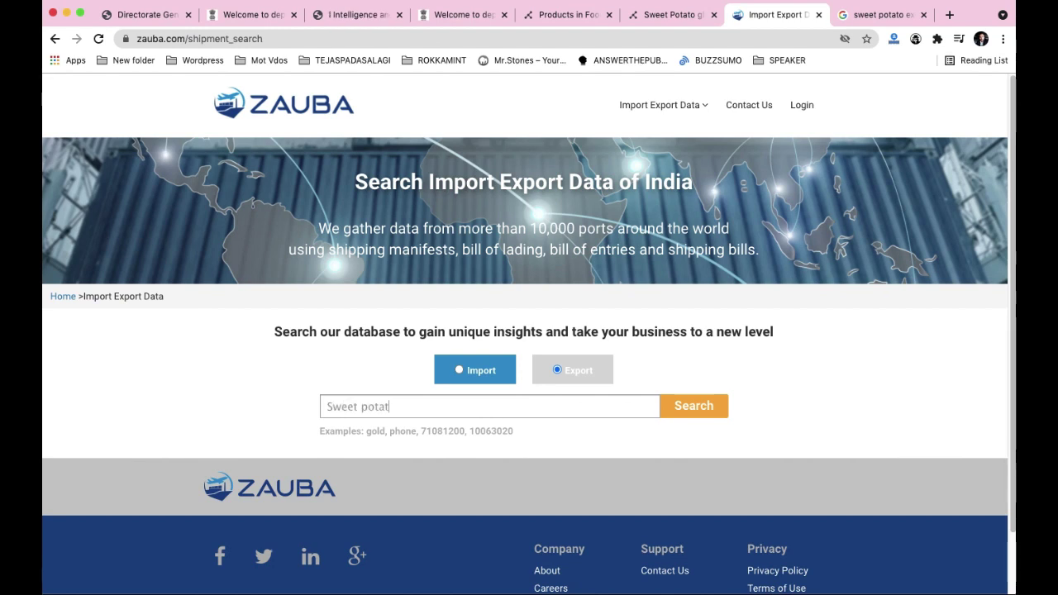
pyautogui.press('Return')
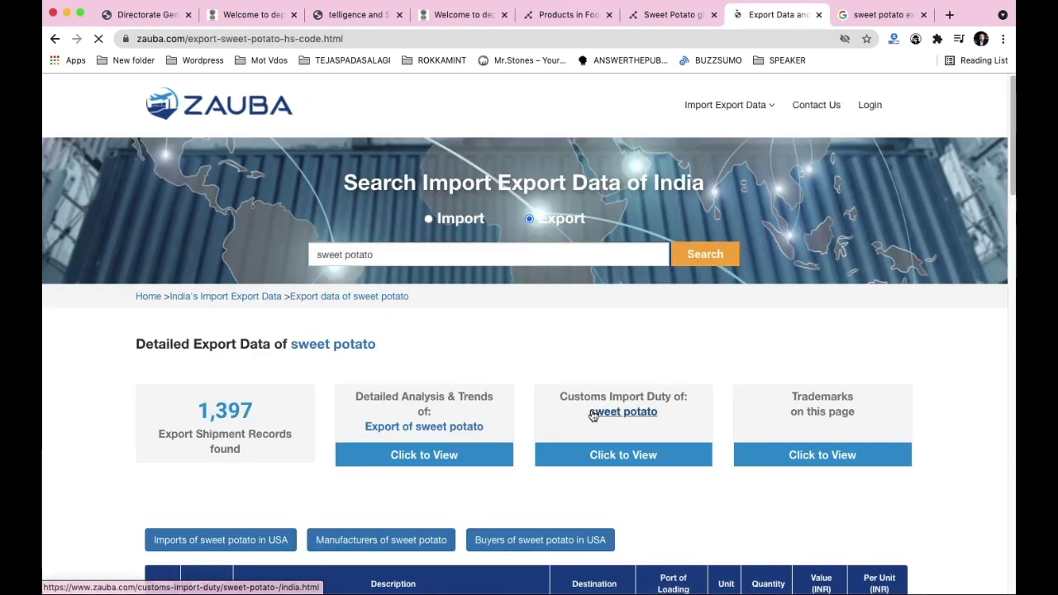
# - Look over the sweet potato export summary and the first shipment records below it
pyautogui.scroll(-5, 500, 371)
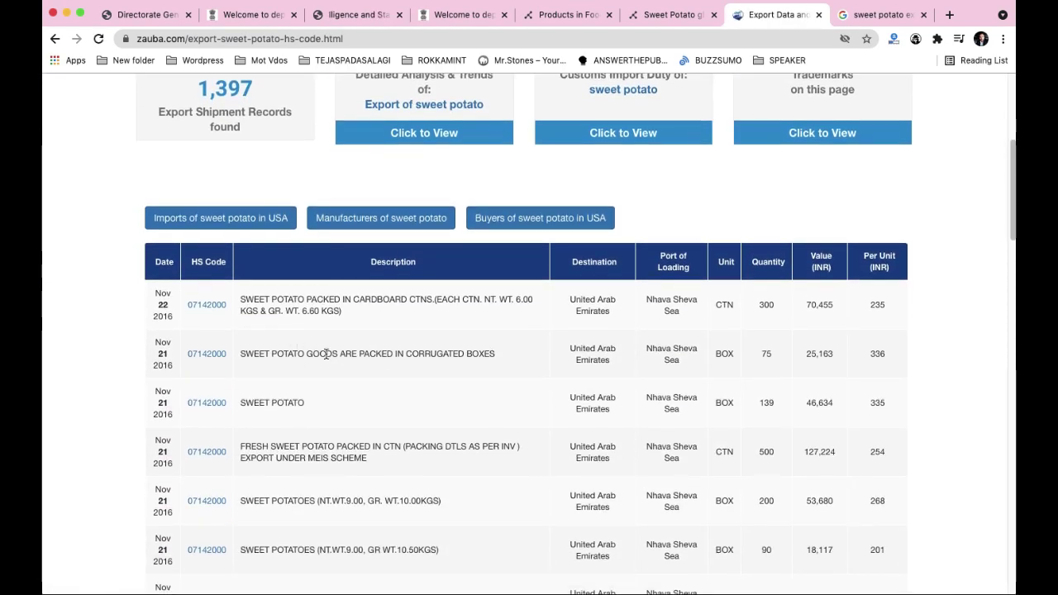
pyautogui.scroll(5, 498, 283)
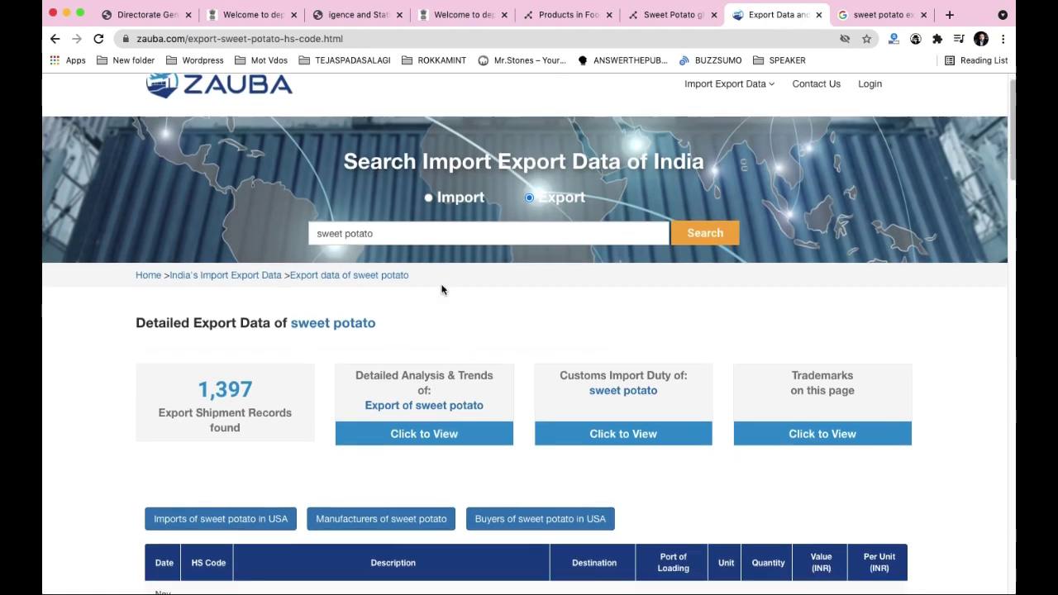
pyautogui.scroll(-6, 442, 288)
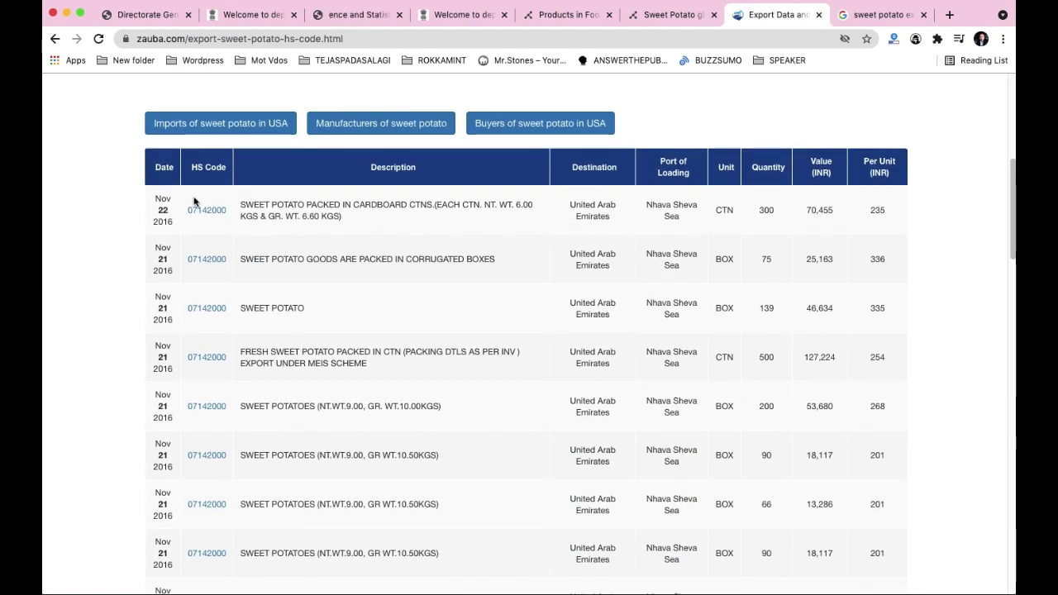
# - Check the first shipment record's HS code, port of loading, quantity, value and price per unit
pyautogui.moveTo(223, 210); pyautogui.dragTo(188, 211)
pyautogui.moveTo(648, 204); pyautogui.dragTo(716, 212)
pyautogui.scroll(2, 716, 213)
pyautogui.doubleClick(778, 336)
pyautogui.doubleClick(818, 336)
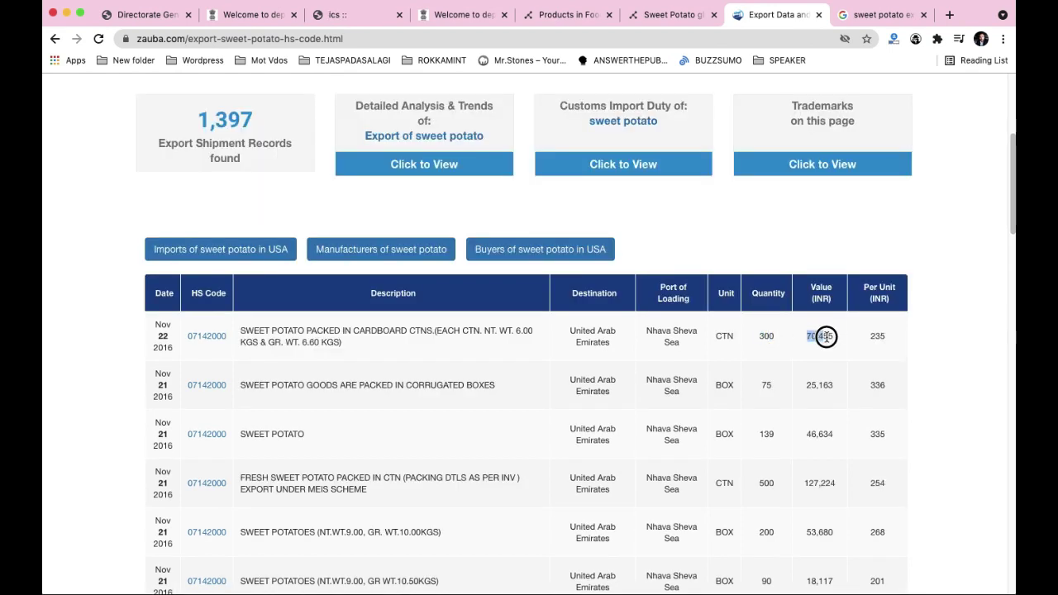
pyautogui.doubleClick(875, 336)
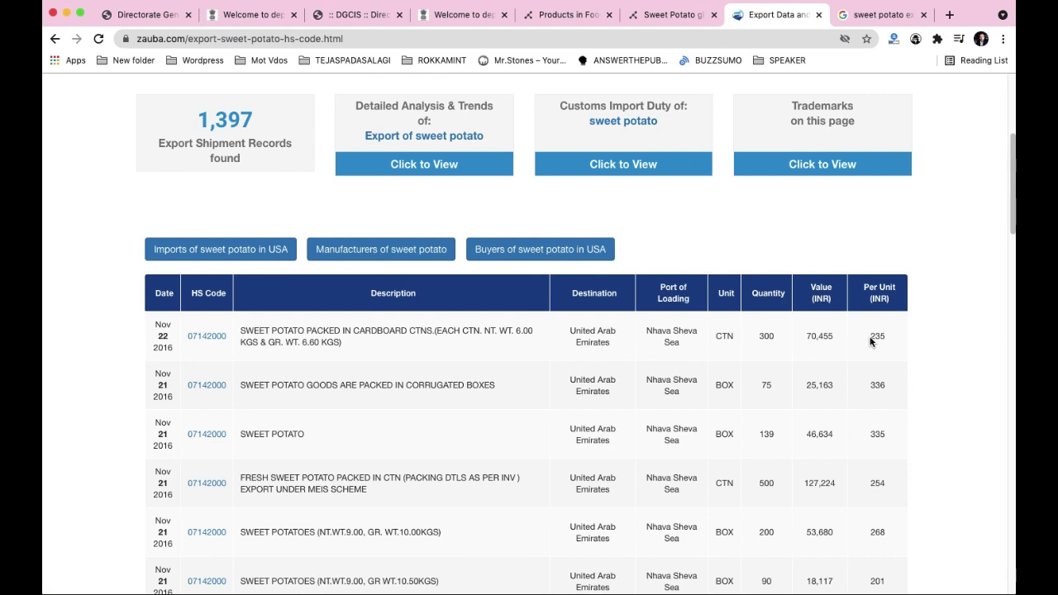
# - Compare the per-unit price, quantity and total value of the first shipment record
pyautogui.doubleClick(870, 339)
pyautogui.click(767, 335)
pyautogui.doubleClick(766, 334)
pyautogui.doubleClick(873, 337)
pyautogui.doubleClick(820, 337)
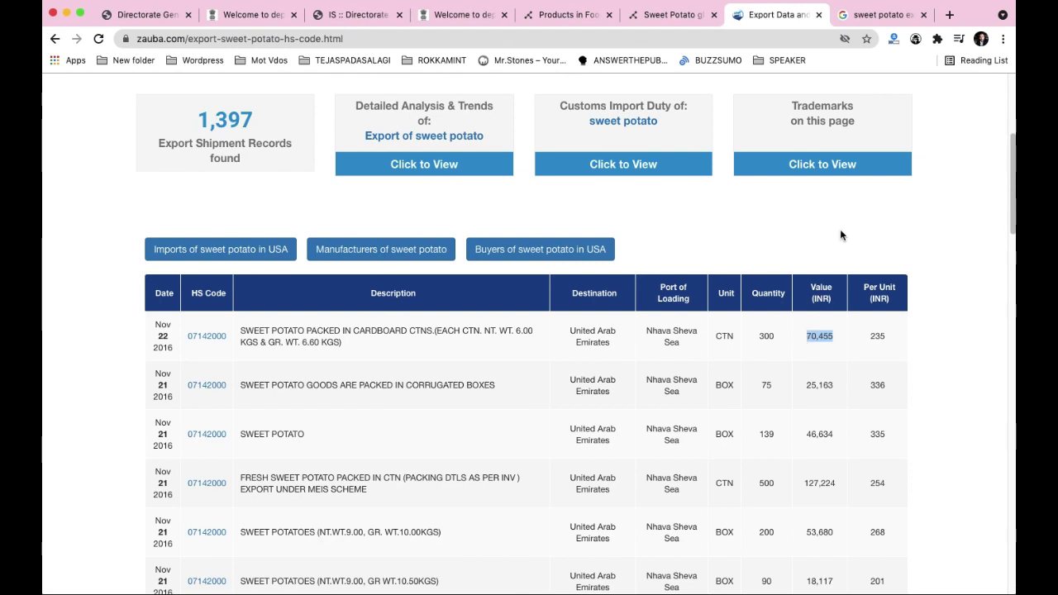
# - Check the packaging unit of the first two shipment records
pyautogui.doubleClick(723, 337)
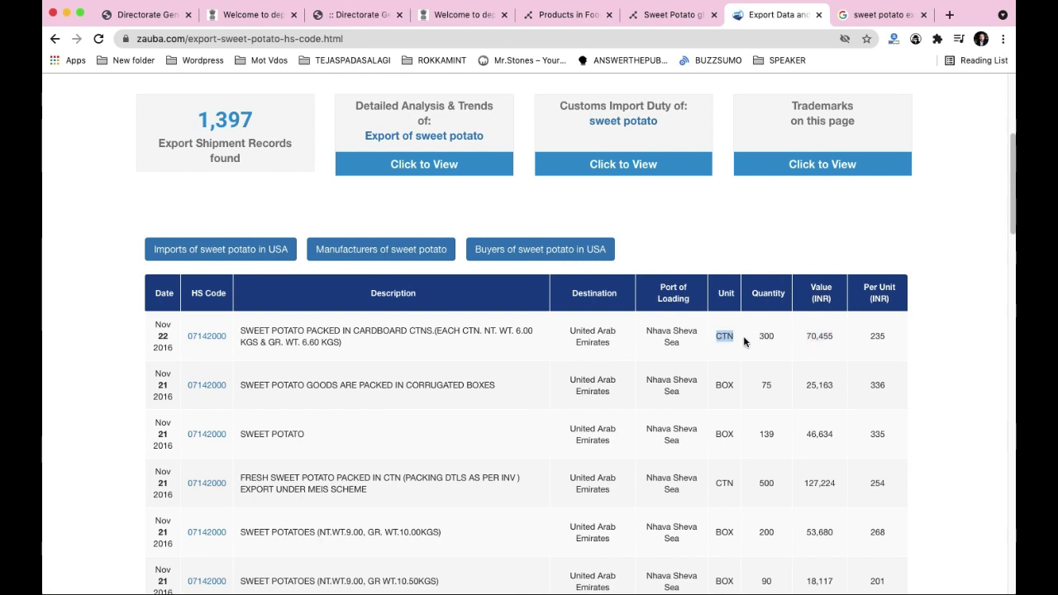
pyautogui.click(717, 332)
pyautogui.doubleClick(724, 337)
pyautogui.doubleClick(716, 338)
pyautogui.moveTo(716, 387); pyautogui.dragTo(734, 386)
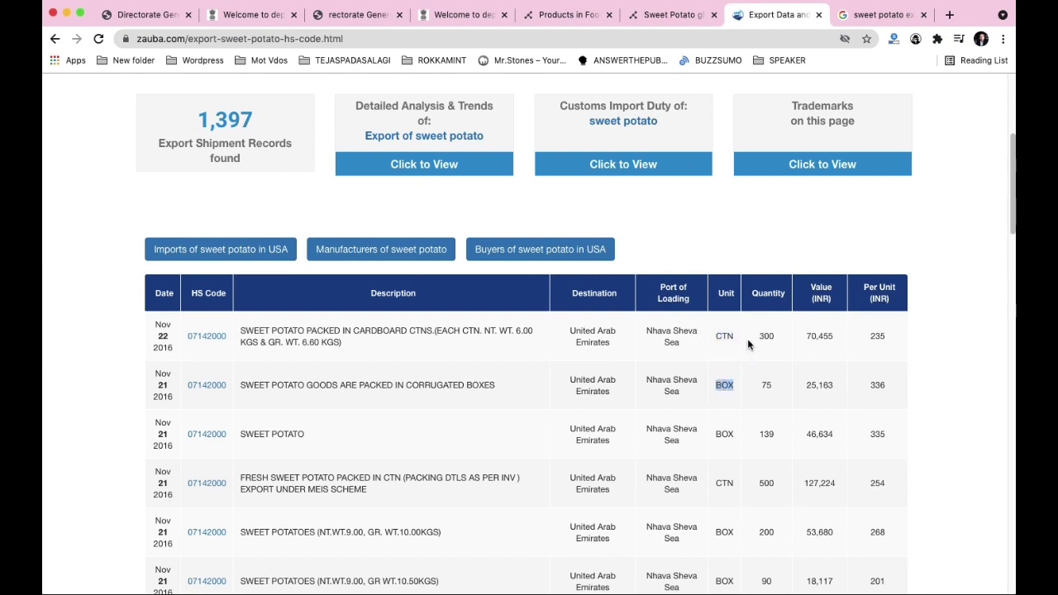
# - Browse further down the sweet potato shipment records and return to the start of the Zauba results
pyautogui.scroll(-5, 721, 469)
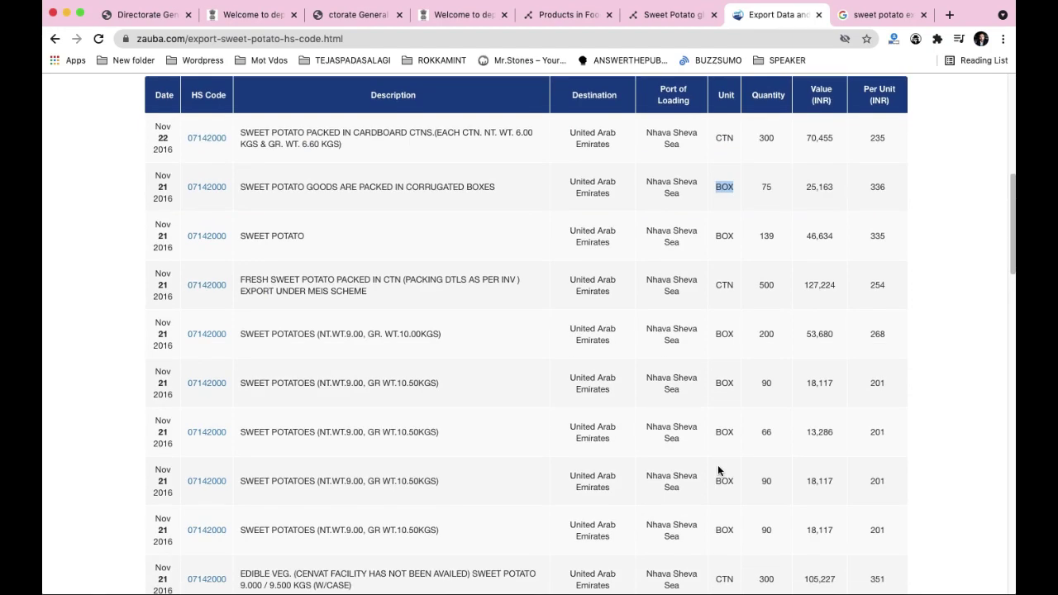
pyautogui.scroll(-15, 542, 387)
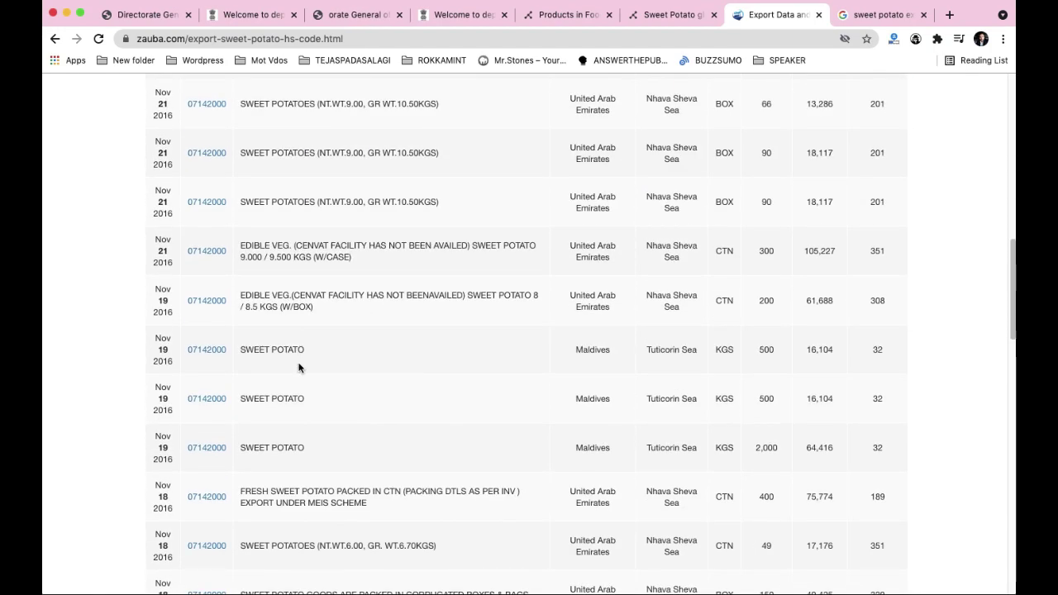
pyautogui.scroll(20, 444, 367)
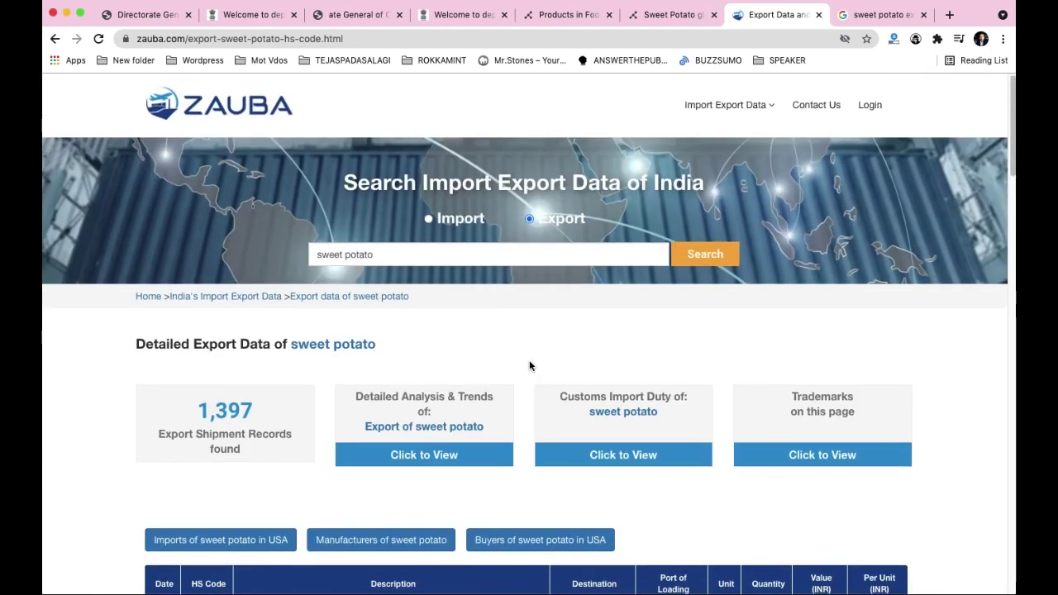
# - Close the Google results page for "sweet potato export from india" after revisiting the Tridge and Zauba pages
pyautogui.click(564, 14)
pyautogui.click(678, 23)
pyautogui.click(564, 15)
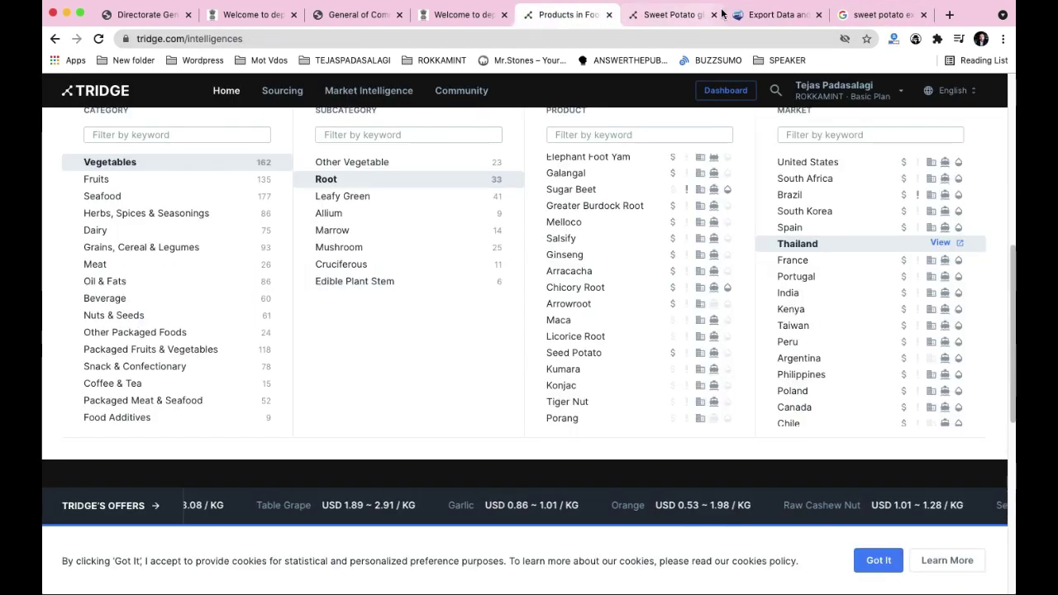
pyautogui.click(793, 16)
pyautogui.click(878, 14)
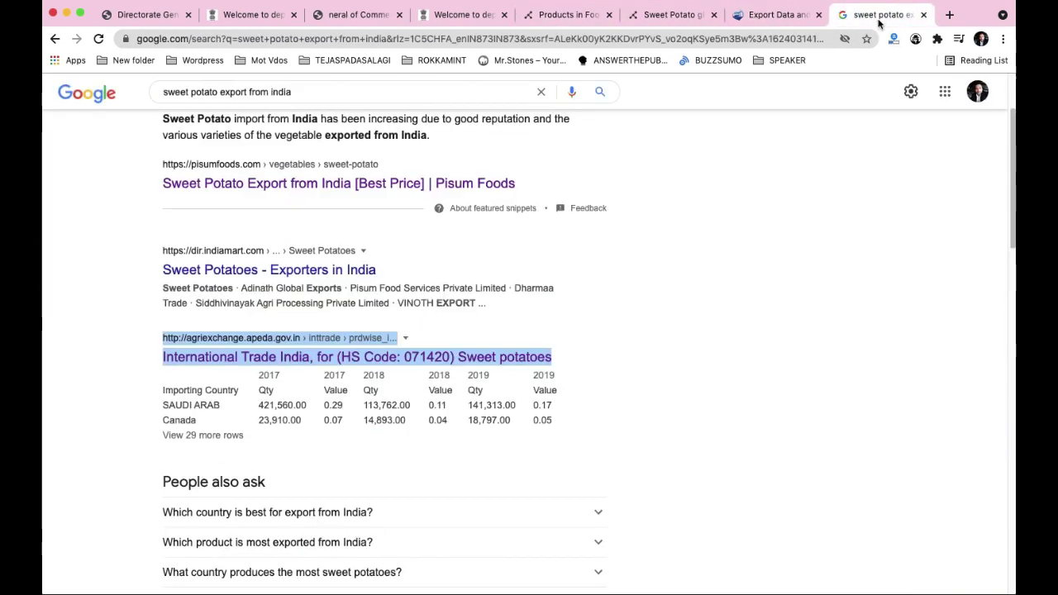
pyautogui.click(923, 14)
# - Revisit the open government trade sites, including the Department of Commerce trade statistics and DGCIS, ending at the start of Tridge's product intelligence page
pyautogui.click(741, 22)
pyautogui.click(273, 14)
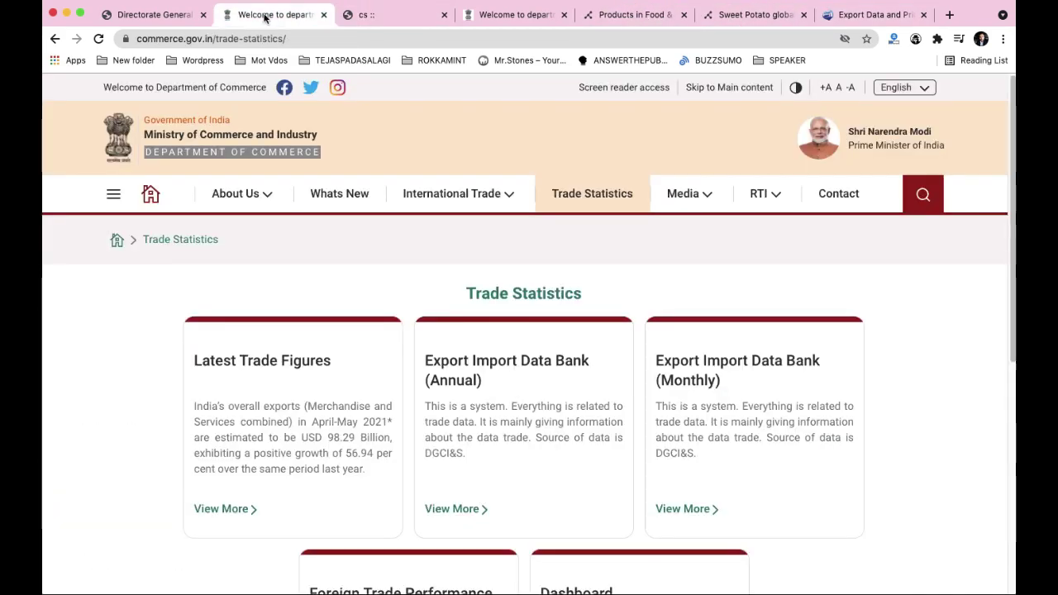
pyautogui.click(166, 15)
pyautogui.click(236, 14)
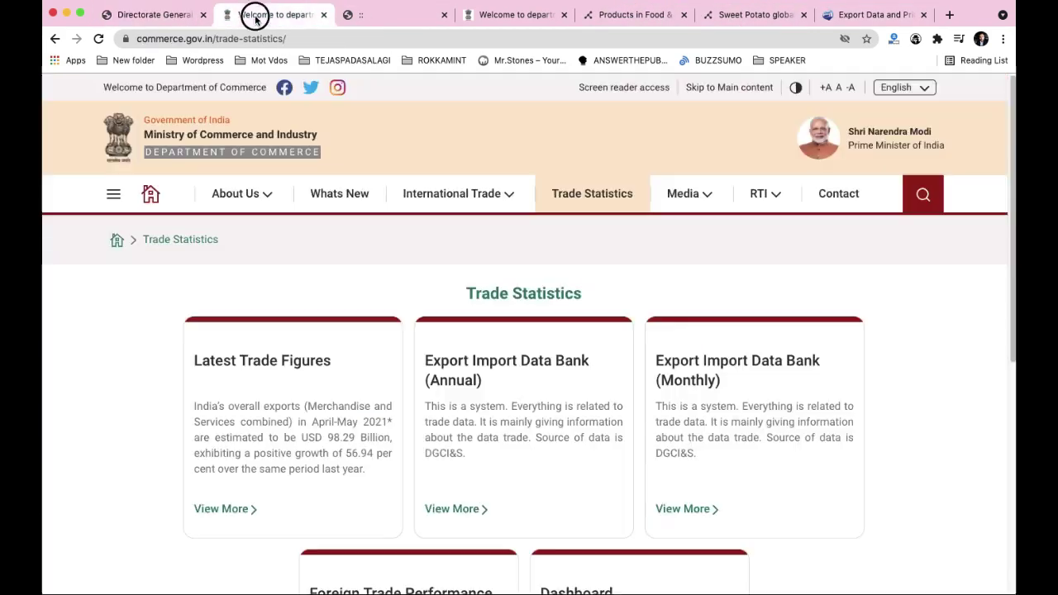
pyautogui.click(400, 14)
pyautogui.click(513, 14)
pyautogui.click(601, 14)
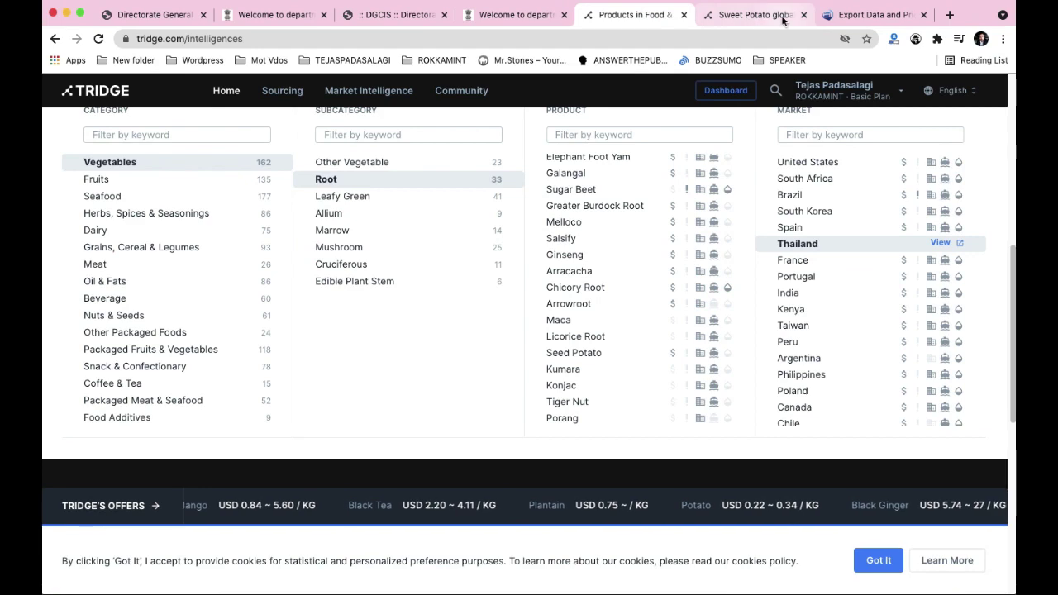
pyautogui.scroll(10, 540, 217)
pyautogui.scroll(5, 573, 240)
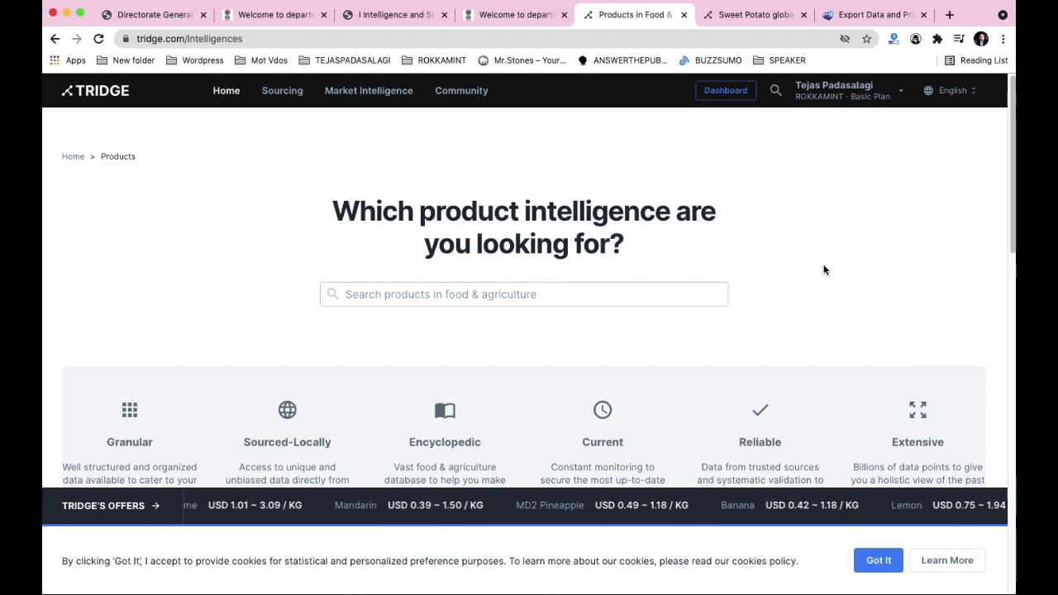
# - Revisit the Zauba export results, then review the category, subcategory, product and market lists on Tridge's product intelligence page
pyautogui.click(874, 14)
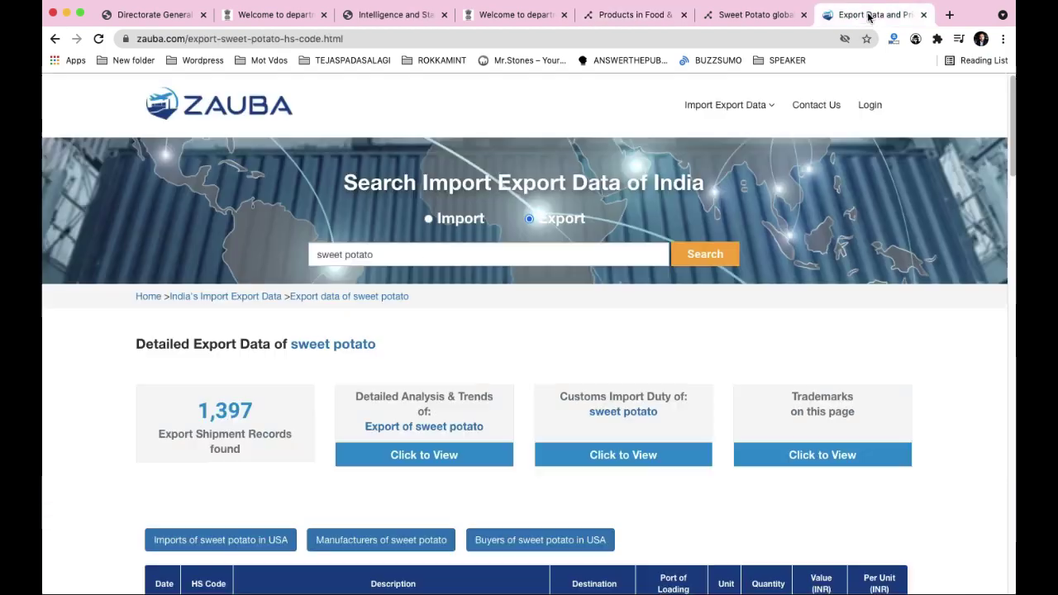
pyautogui.click(765, 14)
pyautogui.click(665, 19)
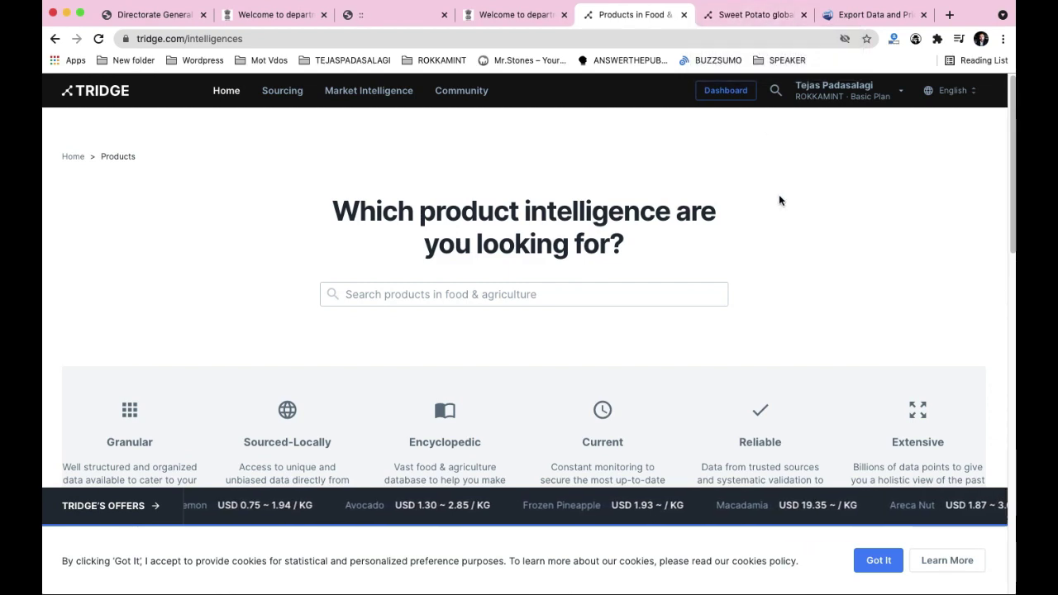
pyautogui.scroll(-10, 777, 207)
pyautogui.scroll(2, 765, 250)
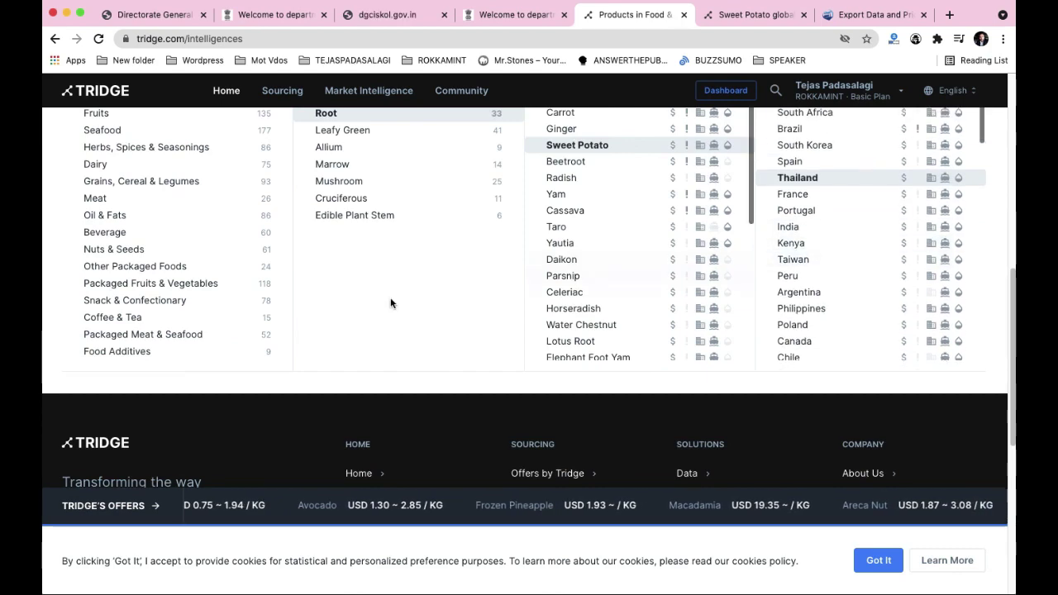
pyautogui.scroll(3, 397, 300)
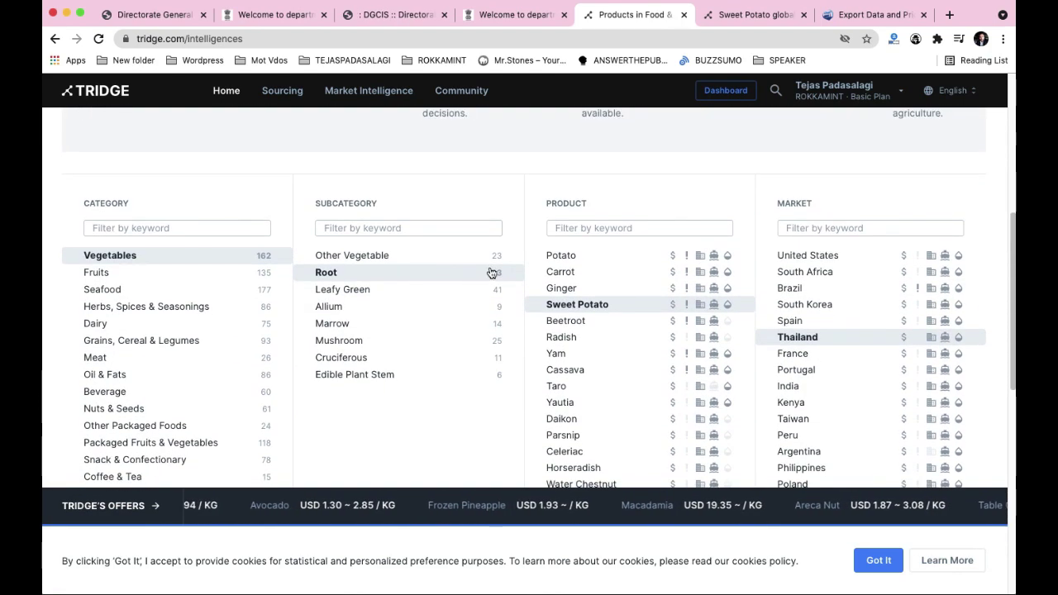
pyautogui.scroll(-1, 492, 273)
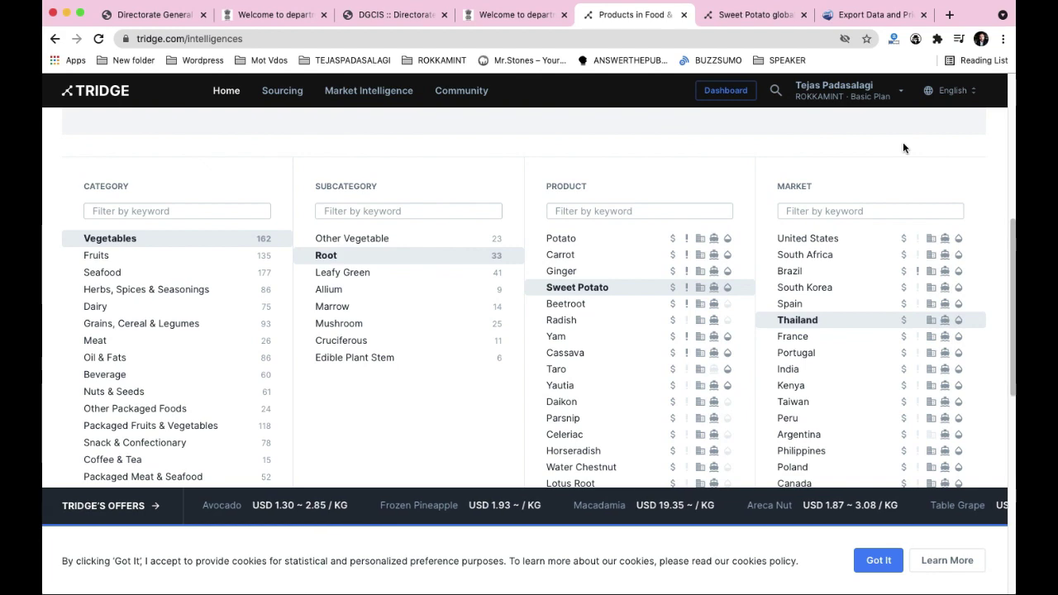